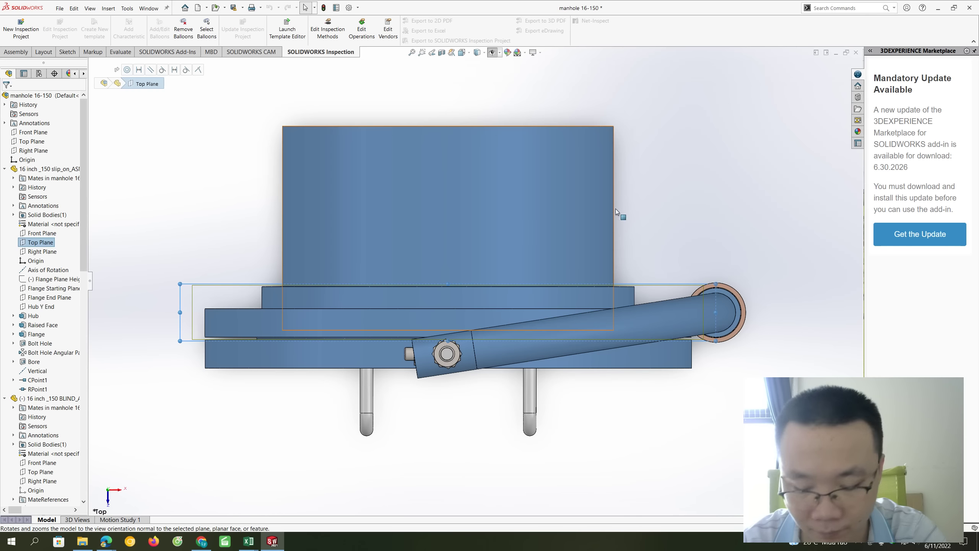
View the assembly normal to the Front and Right Planes, returning to isometric each time.
{"action": "left_click", "coordinate": [41, 225]}
{"action": "left_click", "coordinate": [50, 210]}
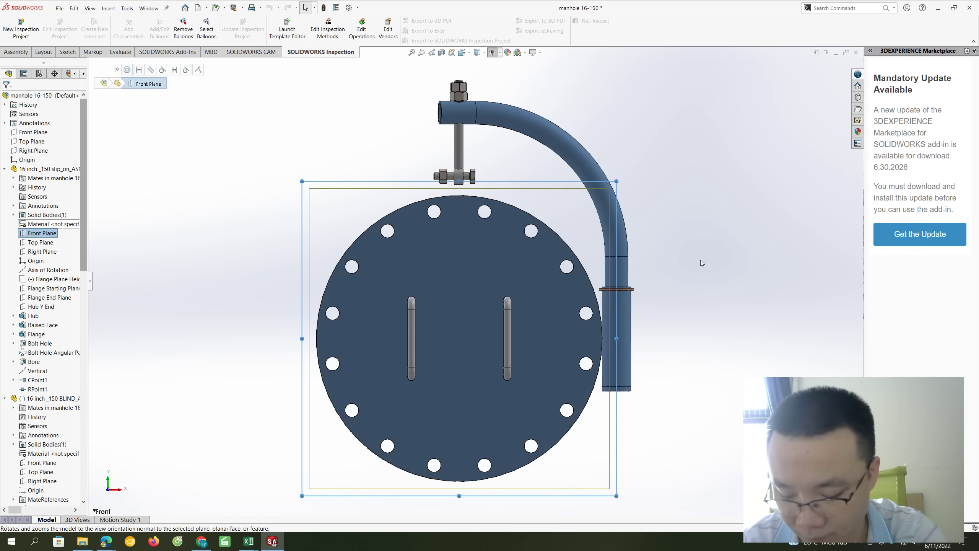
{"action": "left_click", "coordinate": [701, 260]}
{"action": "key", "text": "ctrl+7"}
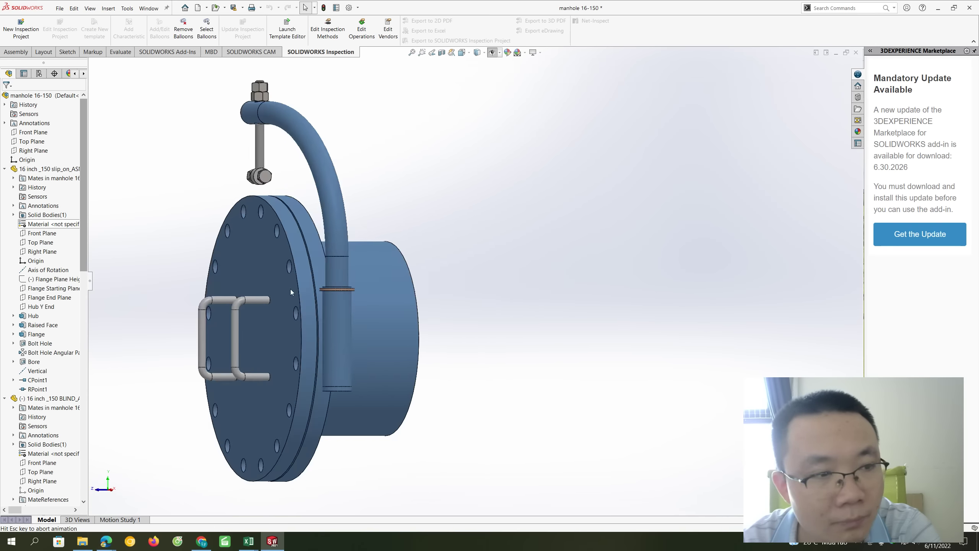
{"action": "left_click", "coordinate": [54, 251]}
{"action": "left_click", "coordinate": [97, 244]}
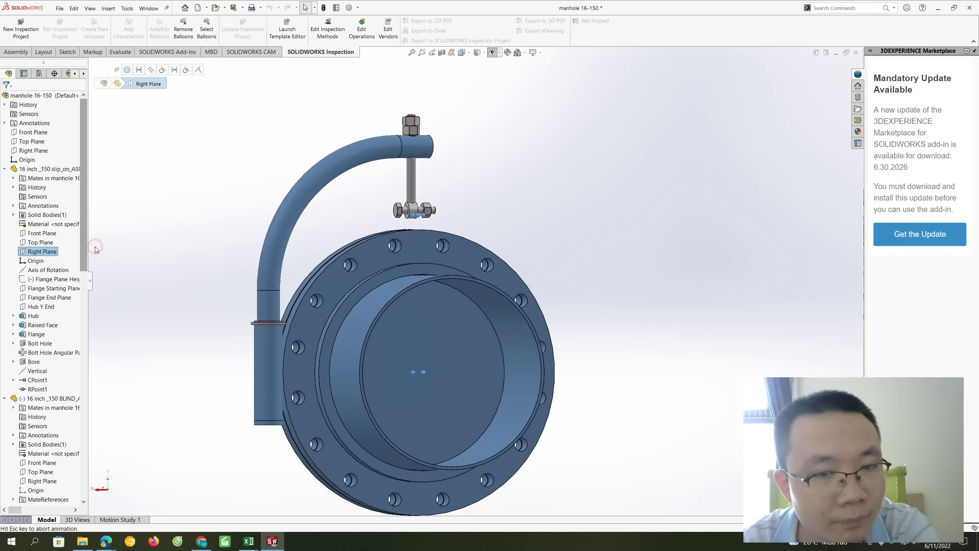
{"action": "left_click", "coordinate": [285, 250]}
{"action": "key", "text": "ctrl+7"}
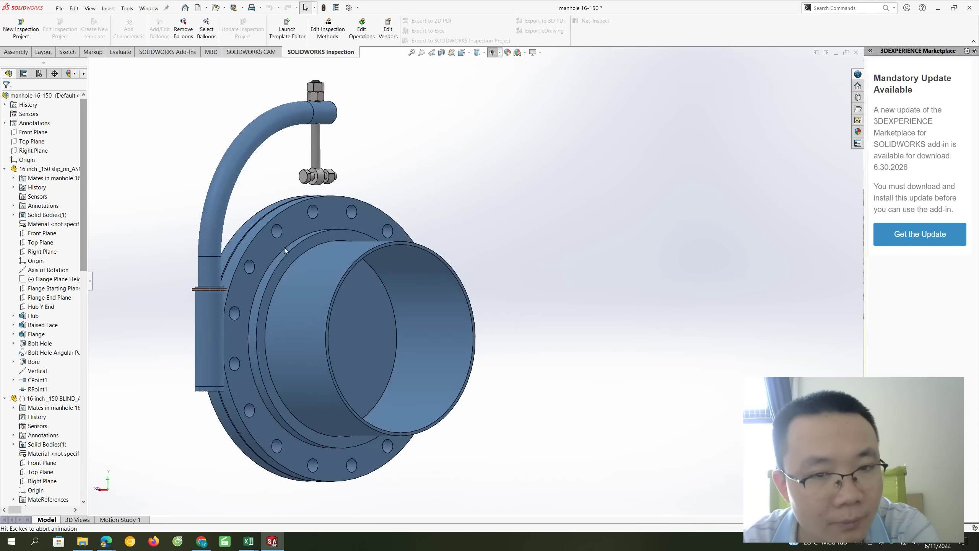
Flip to the opposite side view, settle on a side view, and select the Hub feature.
{"action": "left_click", "coordinate": [56, 251]}
{"action": "left_click", "coordinate": [97, 240]}
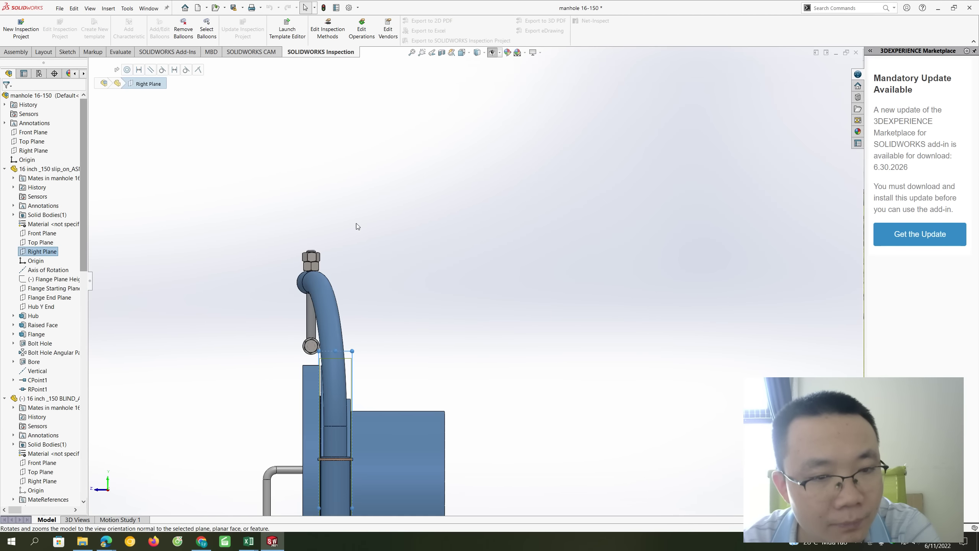
{"action": "key", "text": "ctrl+7"}
{"action": "key", "text": "ctrl+3"}
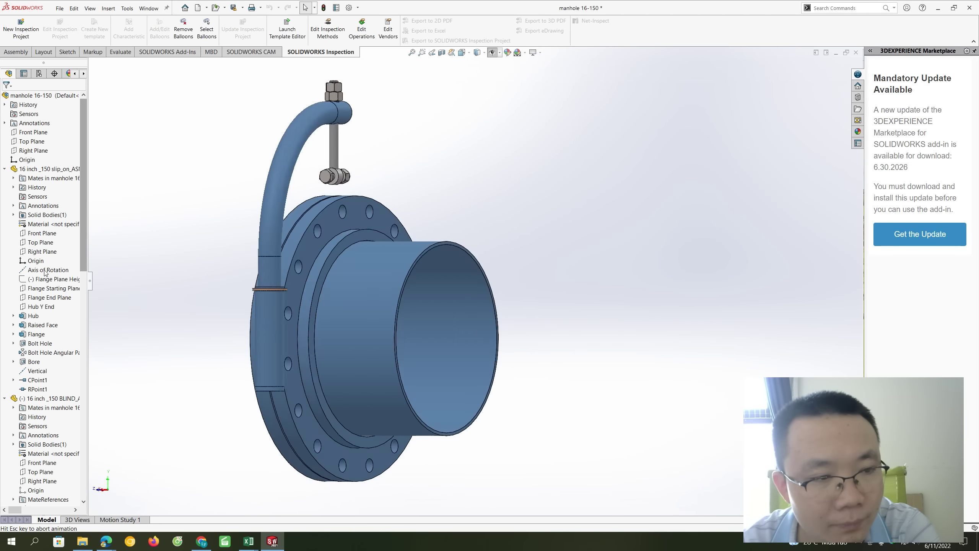
{"action": "left_click", "coordinate": [34, 316]}
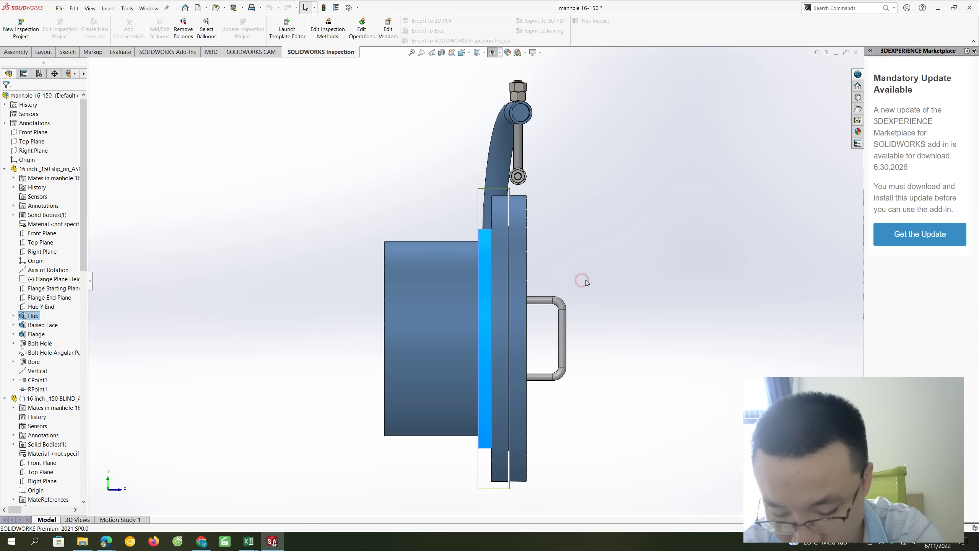
Return to isometric and display the Flange feature's Flange Diameter dimension.
{"action": "key", "text": "ctrl+7"}
{"action": "left_click", "coordinate": [34, 333]}
{"action": "double_click", "coordinate": [34, 333]}
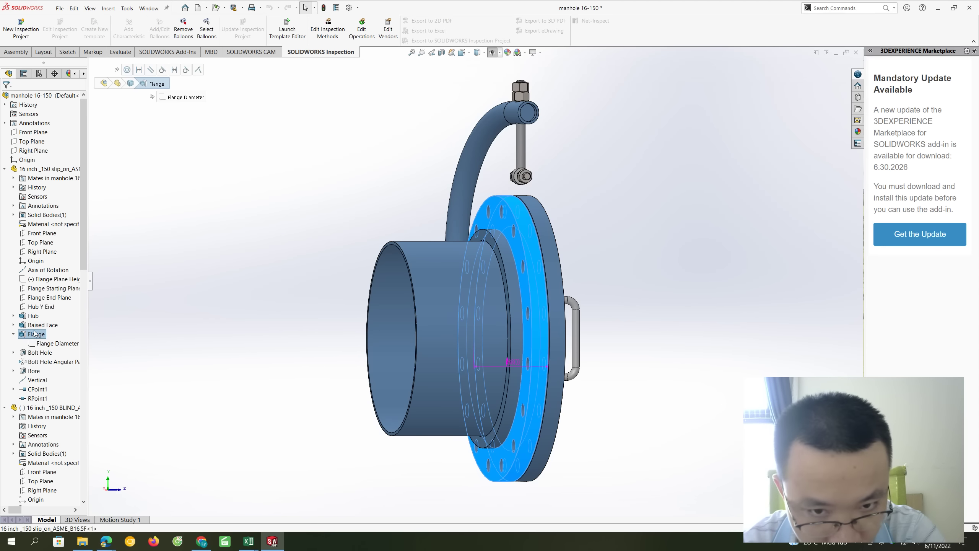
Orbit the model, select the slip-on flange's hub body, and open the appearances library.
{"action": "middle_click_drag", "start_coordinate": [405, 331], "coordinate": [457, 329]}
{"action": "key", "text": "ctrl+7"}
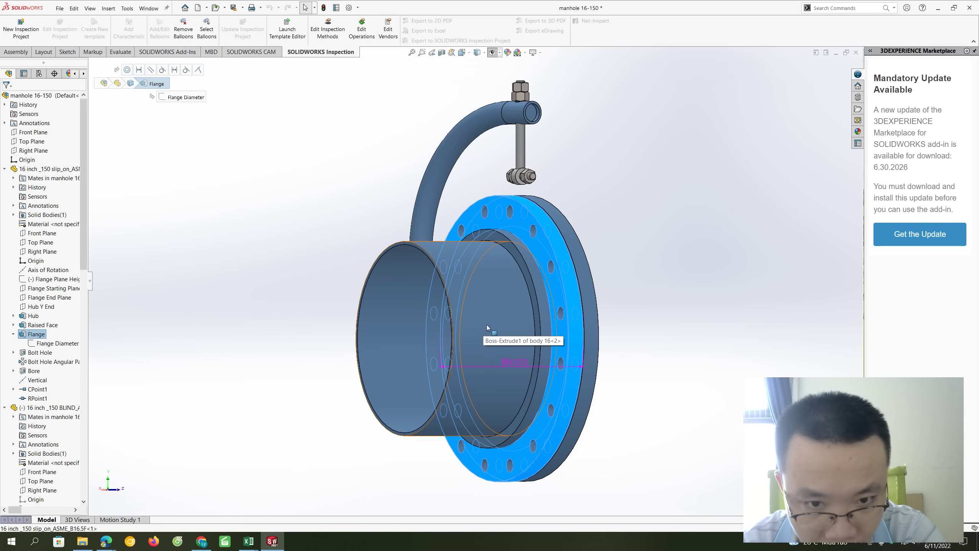
{"action": "left_click", "coordinate": [491, 324]}
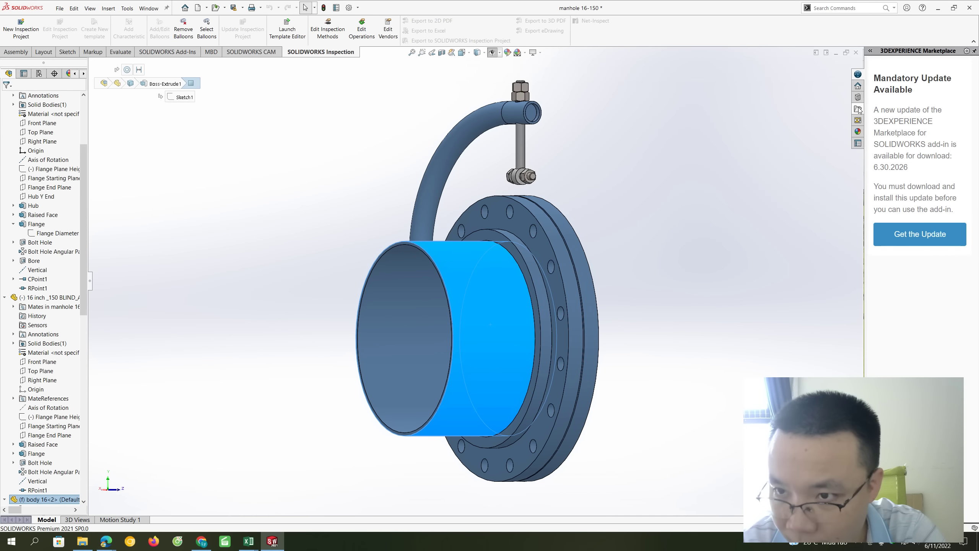
{"action": "left_click", "coordinate": [858, 132]}
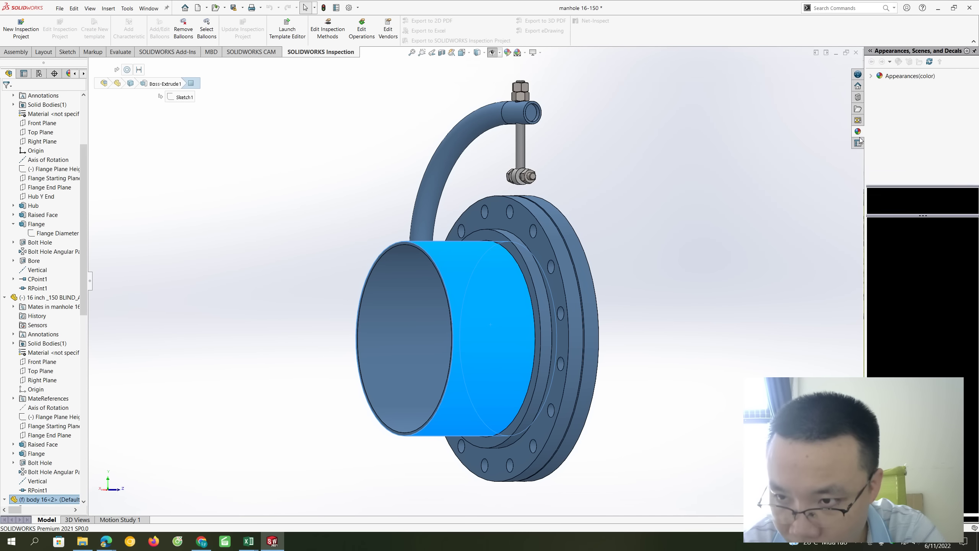
Open the Solid colour swatches, drag yellow toward the hub, then reselect the hub's cylindrical face.
{"action": "left_click", "coordinate": [871, 77]}
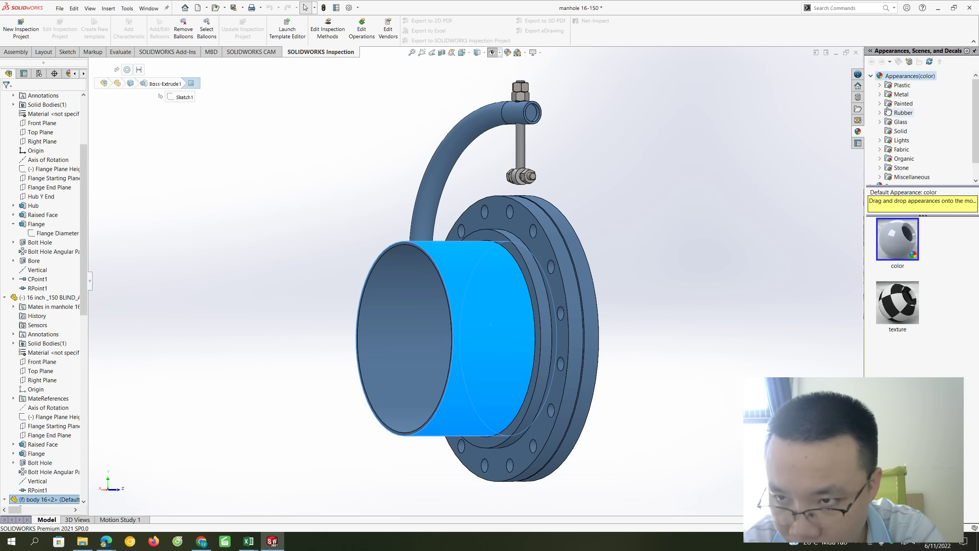
{"action": "left_click", "coordinate": [898, 132]}
{"action": "left_click_drag", "start_coordinate": [902, 346], "coordinate": [491, 331]}
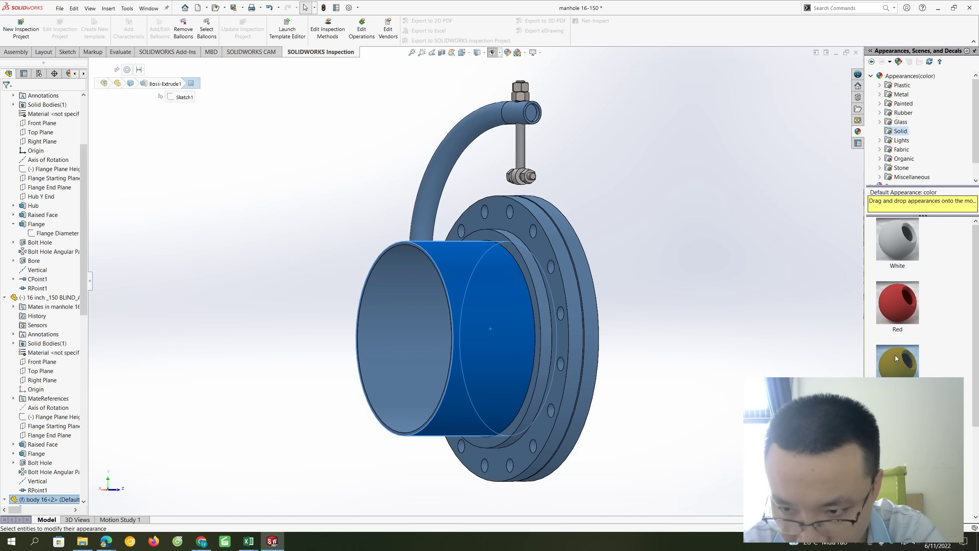
{"action": "left_click", "coordinate": [514, 321]}
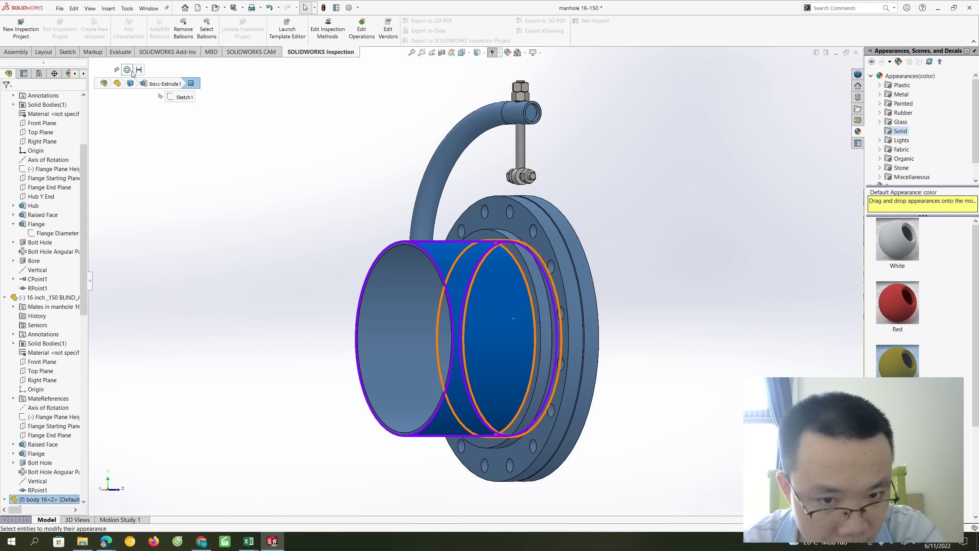
{"action": "left_click", "coordinate": [383, 198]}
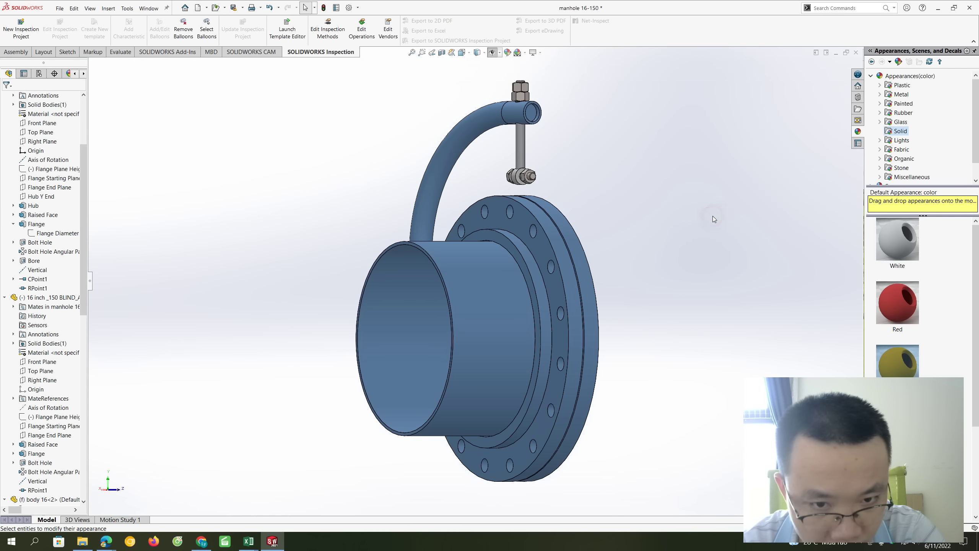
{"action": "left_click", "coordinate": [470, 288]}
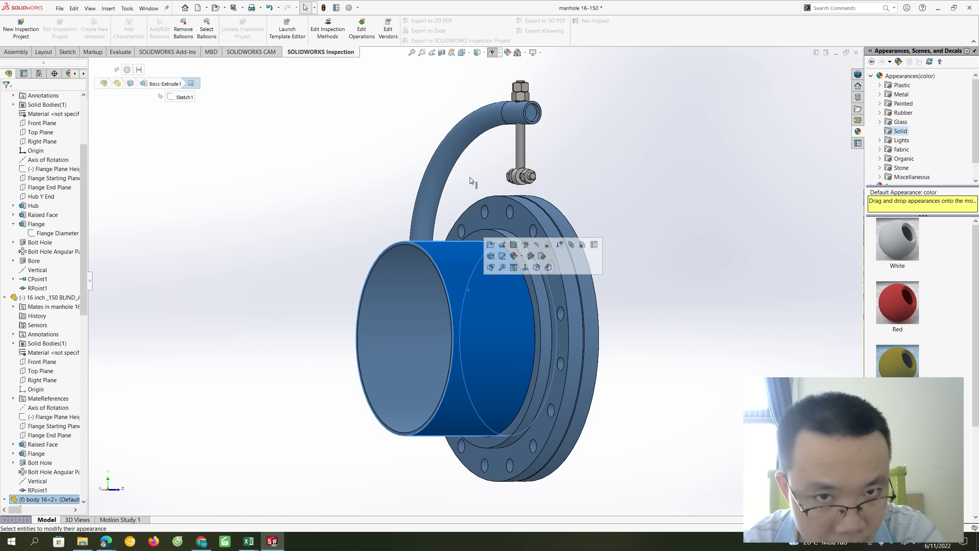
{"action": "left_click", "coordinate": [441, 52]}
{"action": "left_click", "coordinate": [34, 263]}
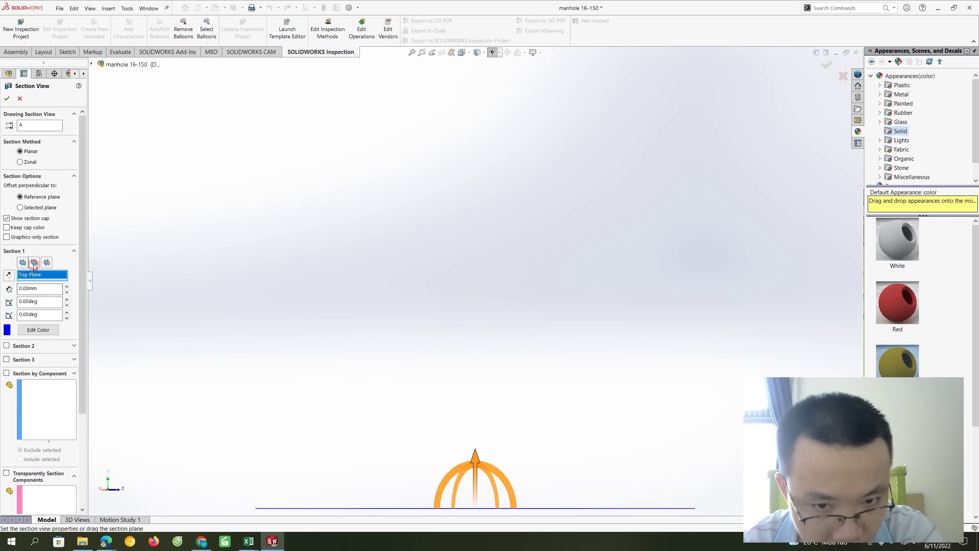
{"action": "left_click", "coordinate": [46, 263]}
{"action": "mouse_move", "coordinate": [740, 205]}
{"action": "middle_mouse_down"}
{"action": "mouse_move", "coordinate": [720, 205]}
{"action": "mouse_move", "coordinate": [874, 315]}
{"action": "middle_mouse_up"}
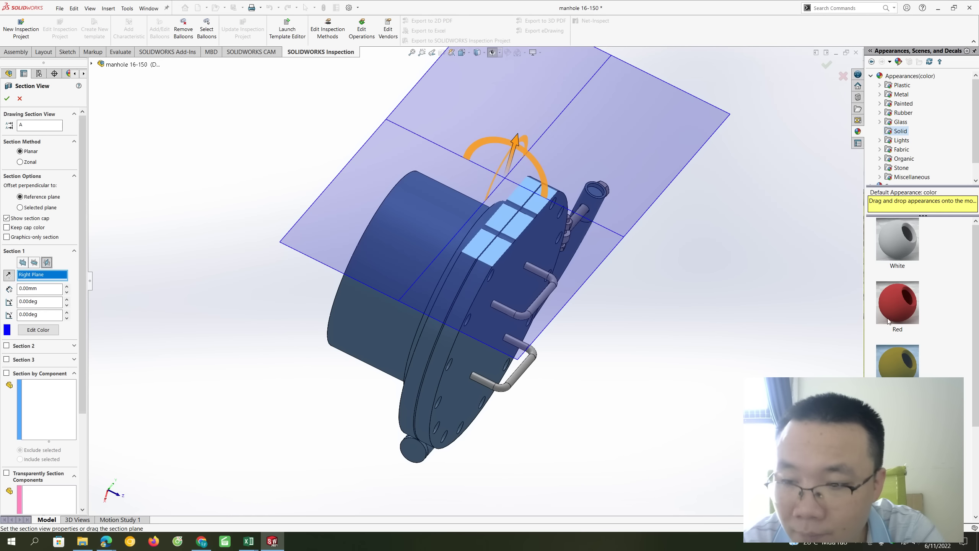
{"action": "left_click_drag", "start_coordinate": [902, 319], "coordinate": [360, 195]}
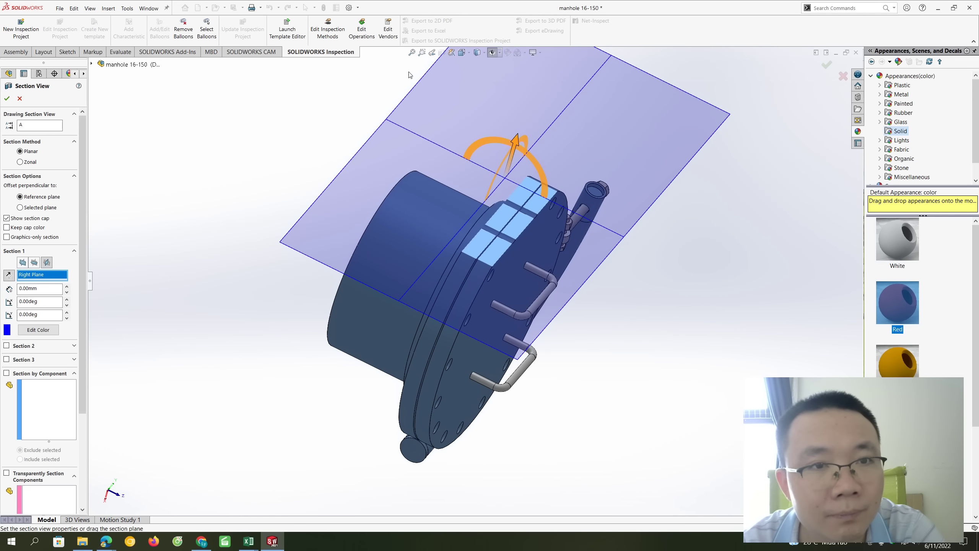
{"action": "left_click", "coordinate": [21, 99]}
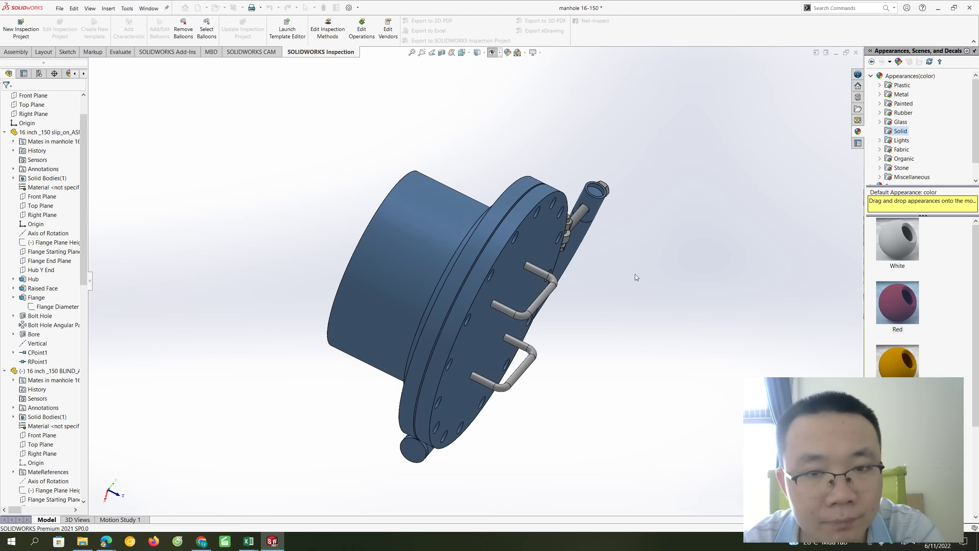
Orbit the model, check the Flange Starting Plane, and return to an isometric view.
{"action": "middle_click_drag", "start_coordinate": [315, 273], "coordinate": [48, 249]}
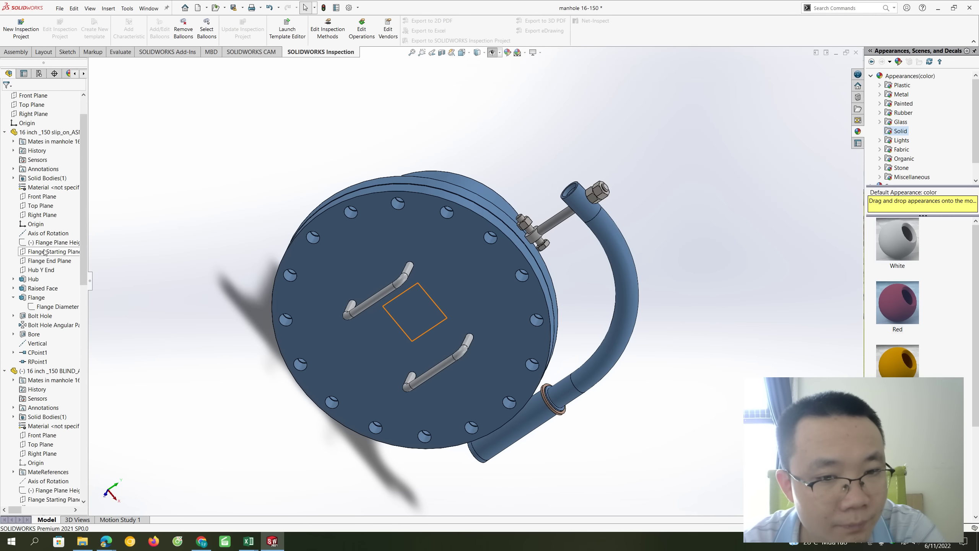
{"action": "left_click", "coordinate": [45, 251]}
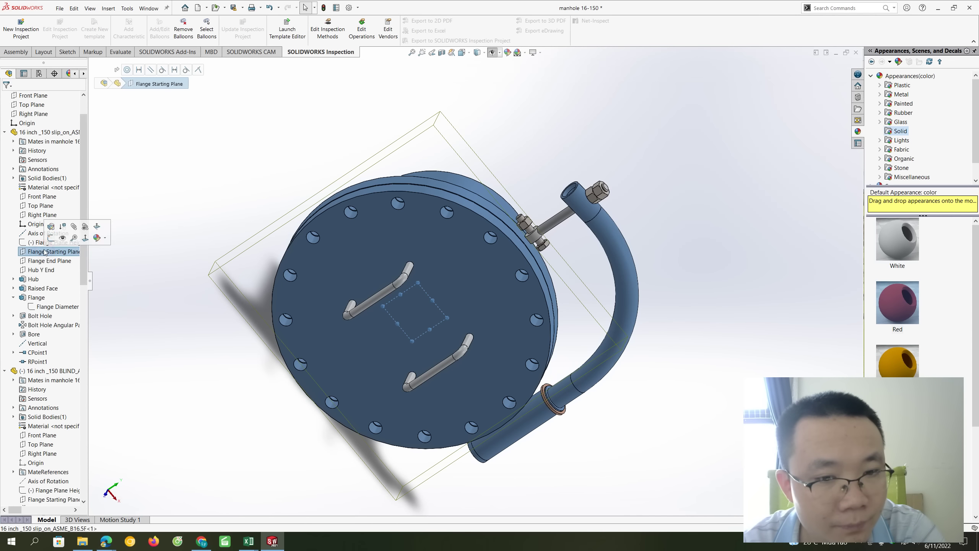
{"action": "left_click", "coordinate": [167, 209]}
{"action": "key", "text": "ctrl+7"}
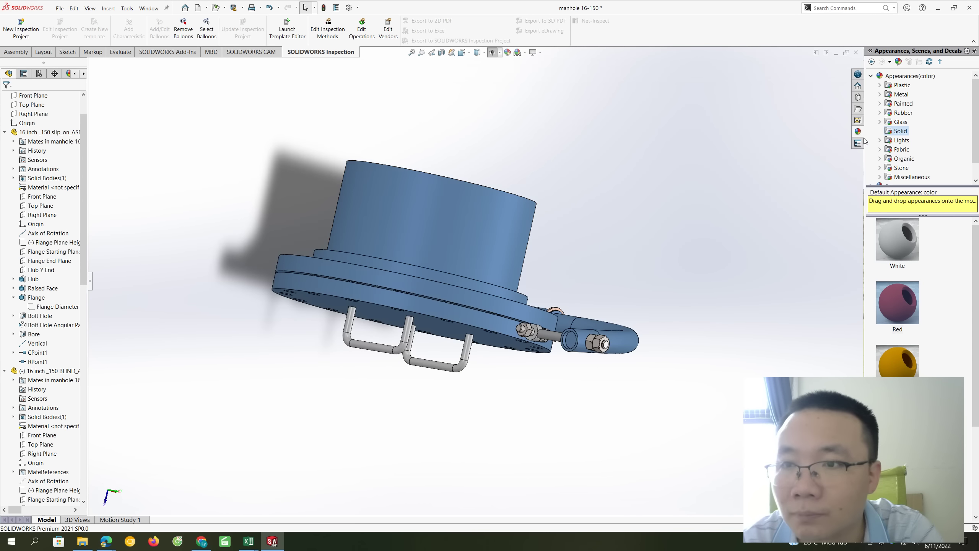
{"action": "scroll", "coordinate": [902, 160], "scroll_direction": "down", "scroll_amount": 1}
Browse to Studio Scenes and apply Strip Lighting, checking bottom and isometric views.
{"action": "left_click", "coordinate": [904, 158]}
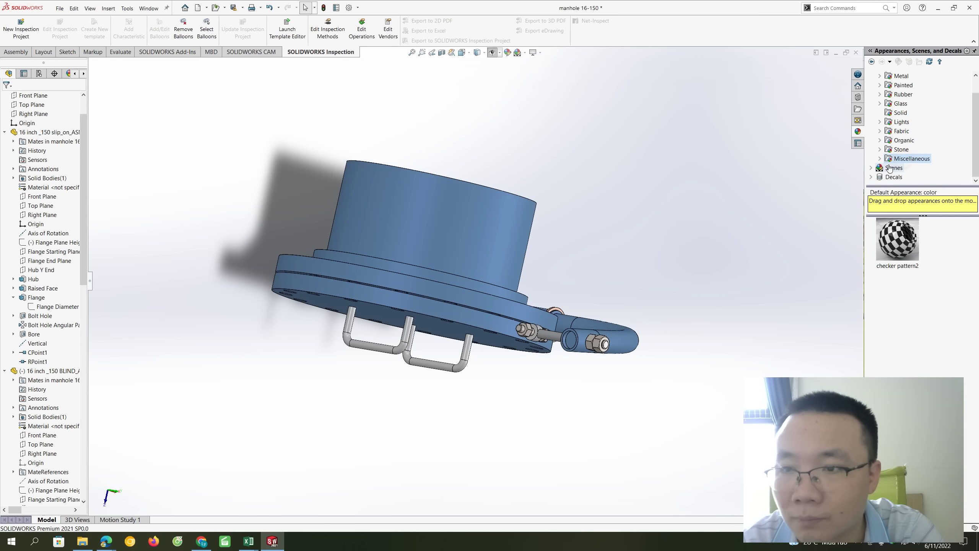
{"action": "left_click", "coordinate": [875, 169]}
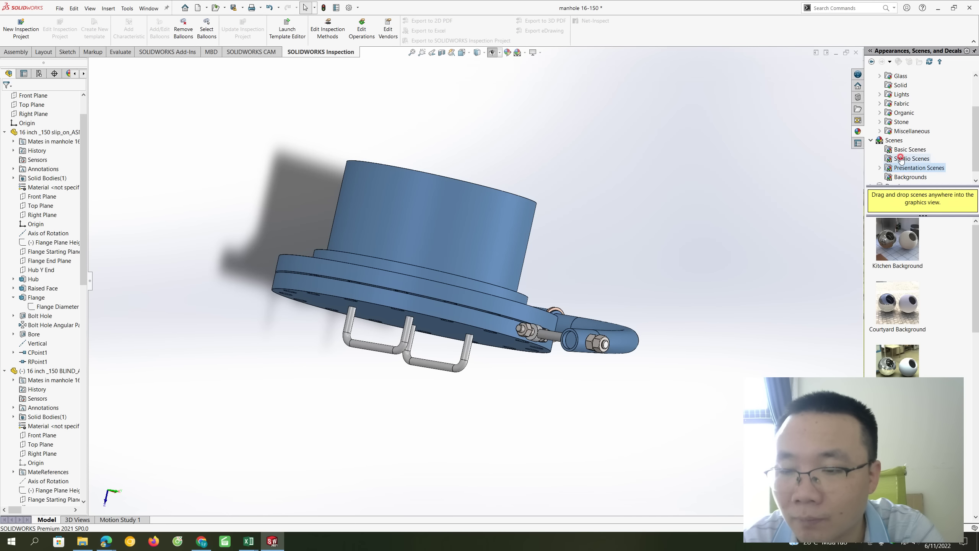
{"action": "left_click", "coordinate": [901, 158]}
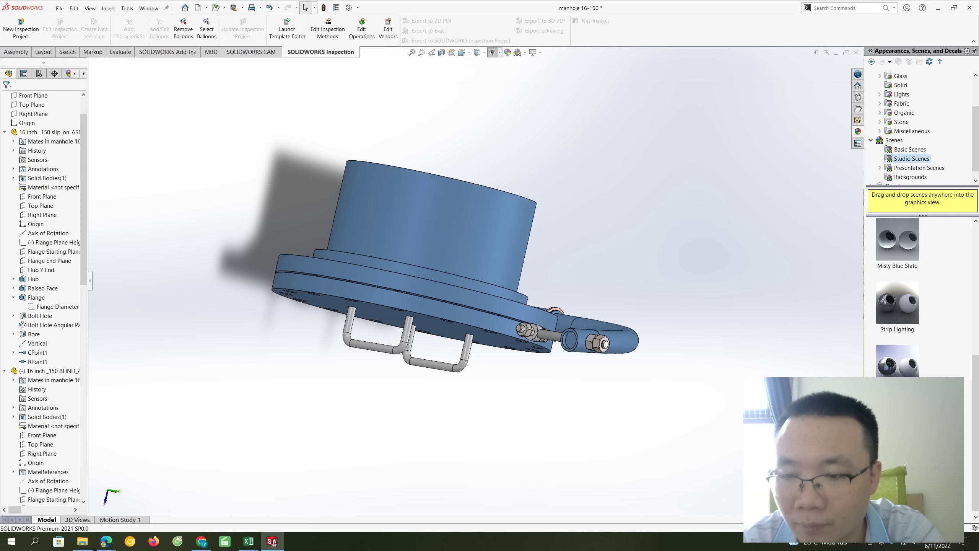
{"action": "double_click", "coordinate": [898, 373]}
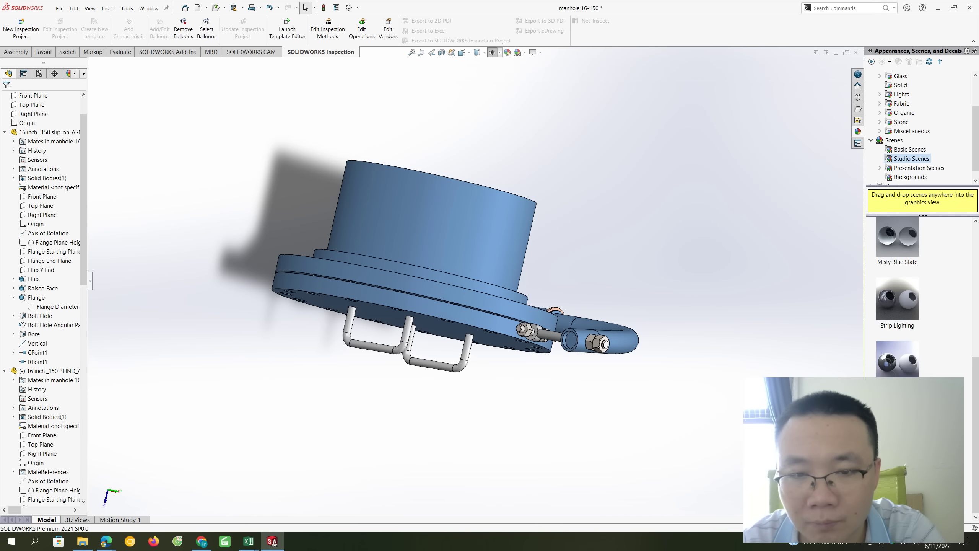
{"action": "double_click", "coordinate": [902, 309]}
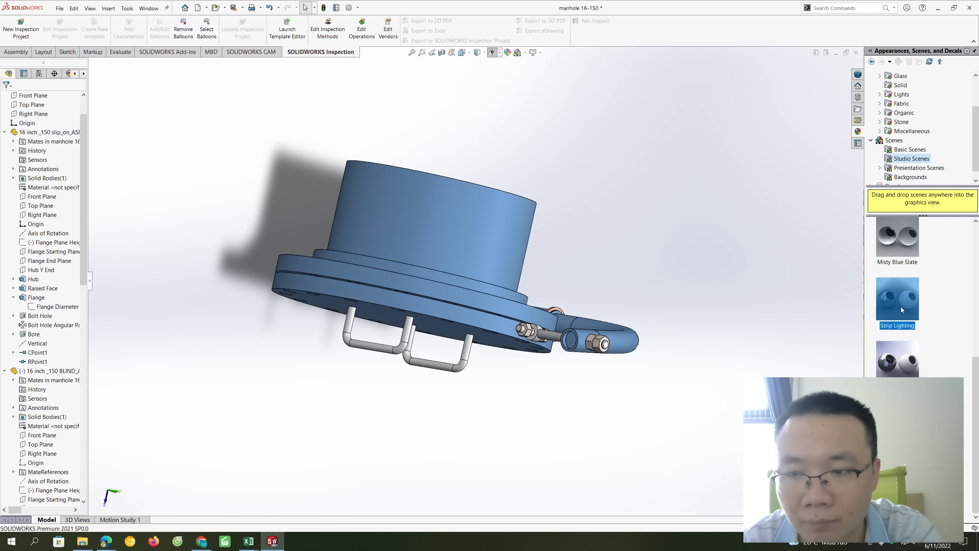
{"action": "key", "text": "ctrl+6"}
{"action": "key", "text": "ctrl+7"}
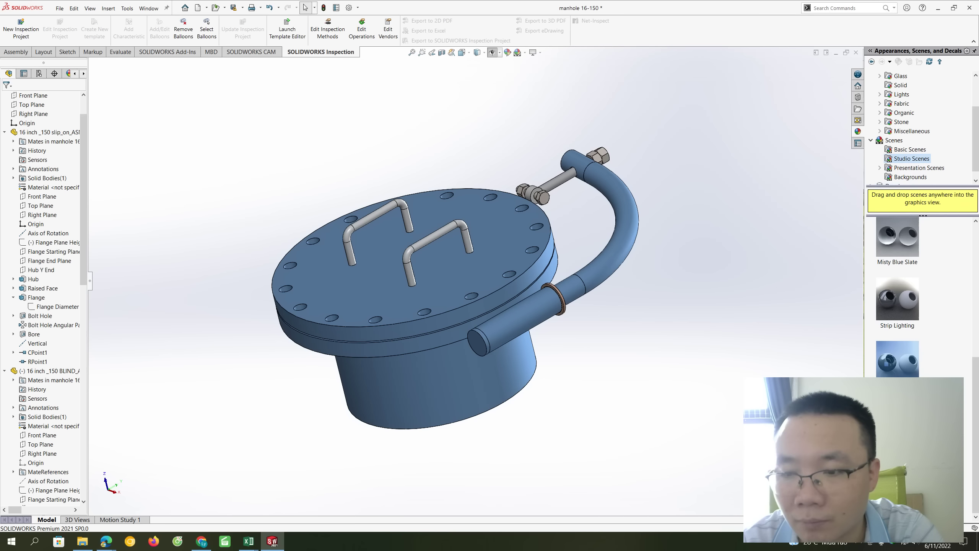
Drop a lighter studio scene onto the model and view the flange face-on.
{"action": "left_click_drag", "start_coordinate": [898, 369], "coordinate": [462, 301]}
{"action": "key", "text": "ctrl+6"}
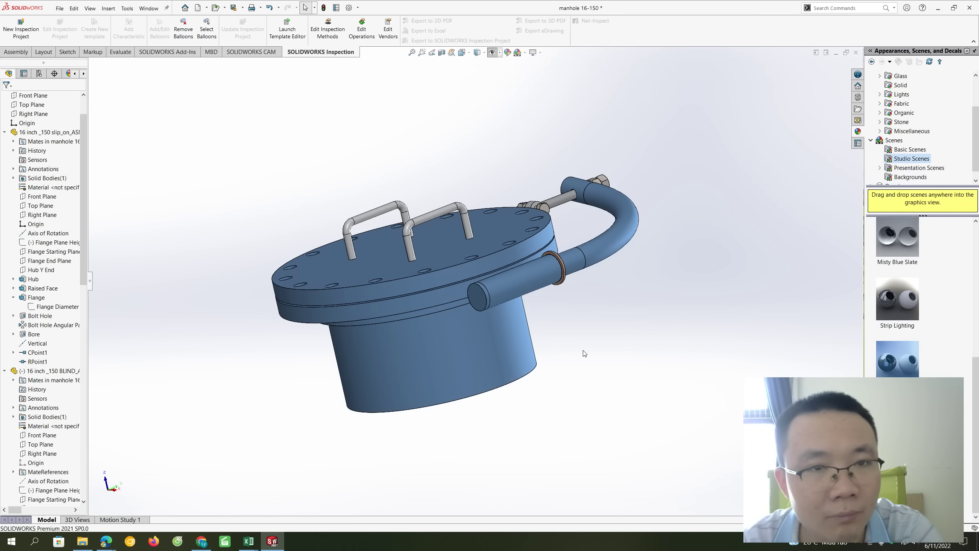
{"action": "key", "text": "ctrl+6"}
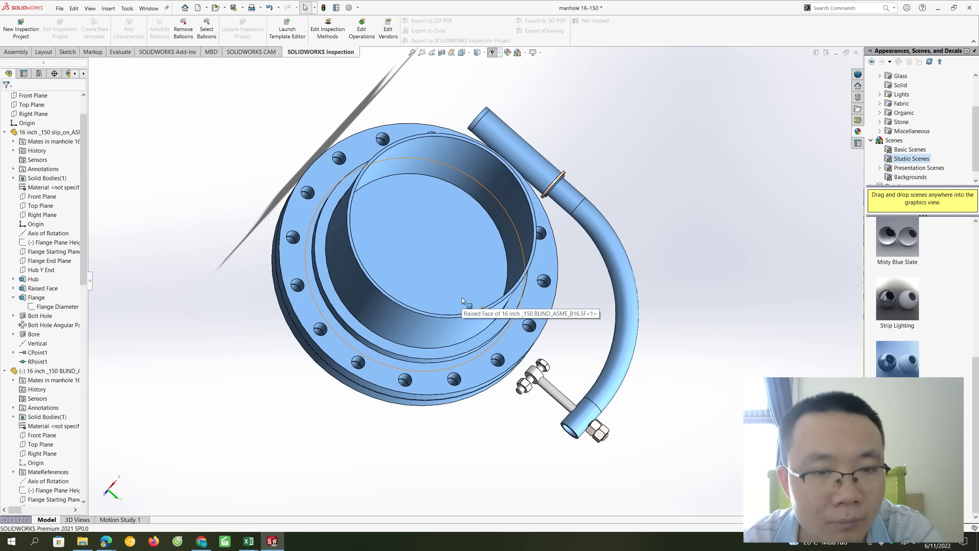
Show the Bolt Hole dimensions and the faces held by the concentric and tangent mates.
{"action": "left_click", "coordinate": [39, 316]}
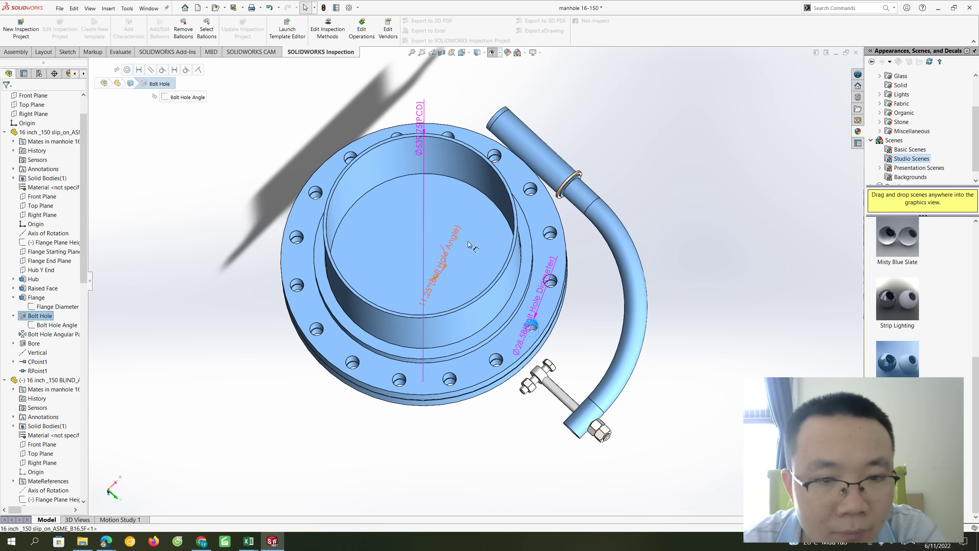
{"action": "key", "text": "ctrl+6"}
{"action": "key", "text": "Left"}
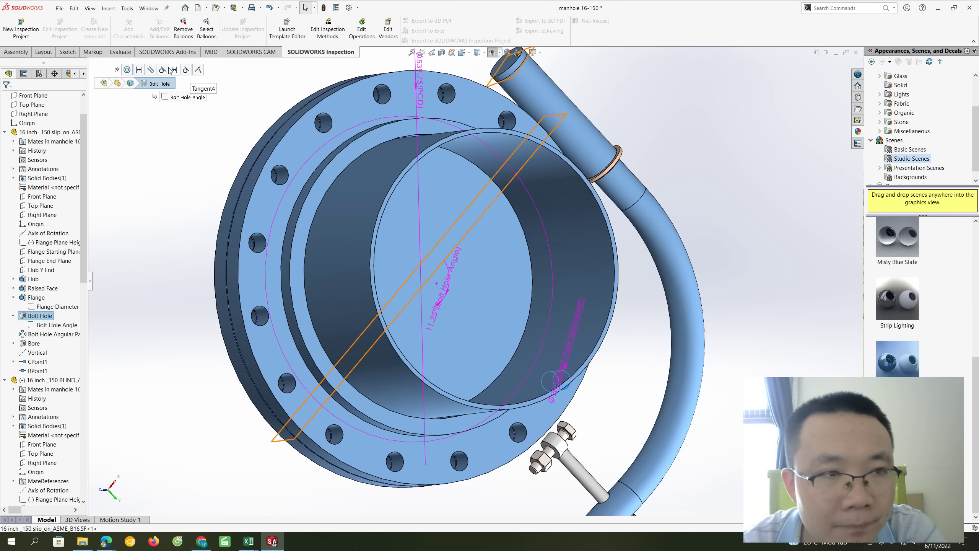
{"action": "left_click", "coordinate": [128, 71]}
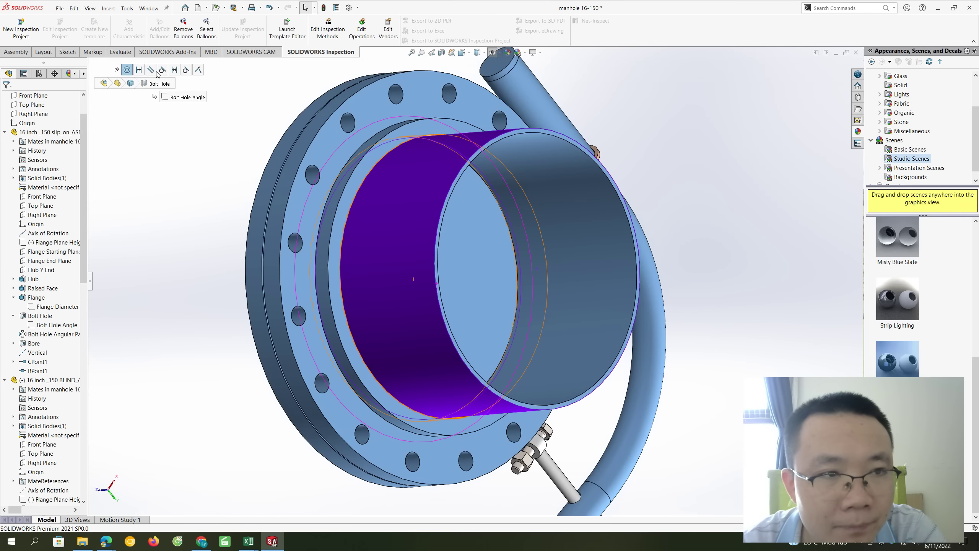
{"action": "left_click", "coordinate": [165, 71]}
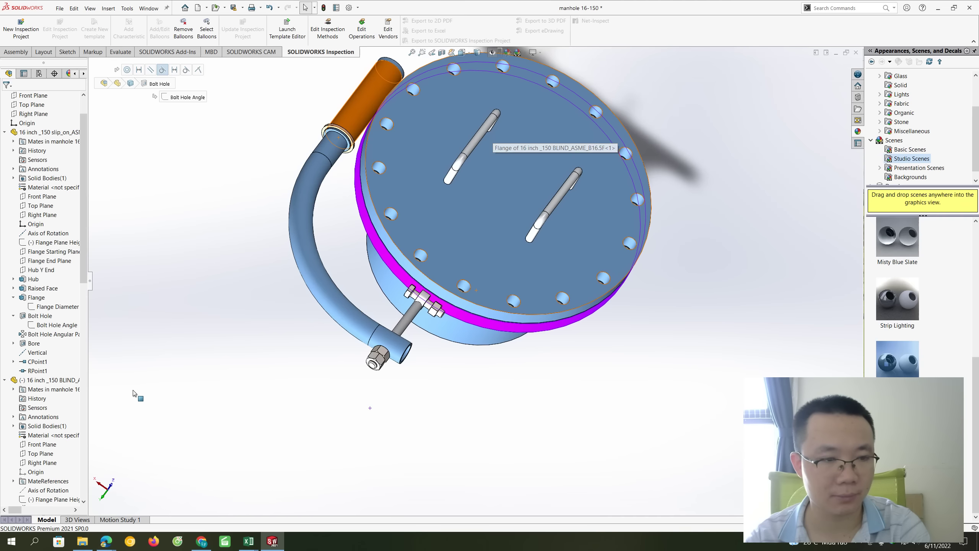
Highlight the blind flange's Raised Face and bolt hole pattern, and show its Ø596.90 diameter.
{"action": "scroll", "coordinate": [49, 477], "scroll_direction": "down", "scroll_amount": 2}
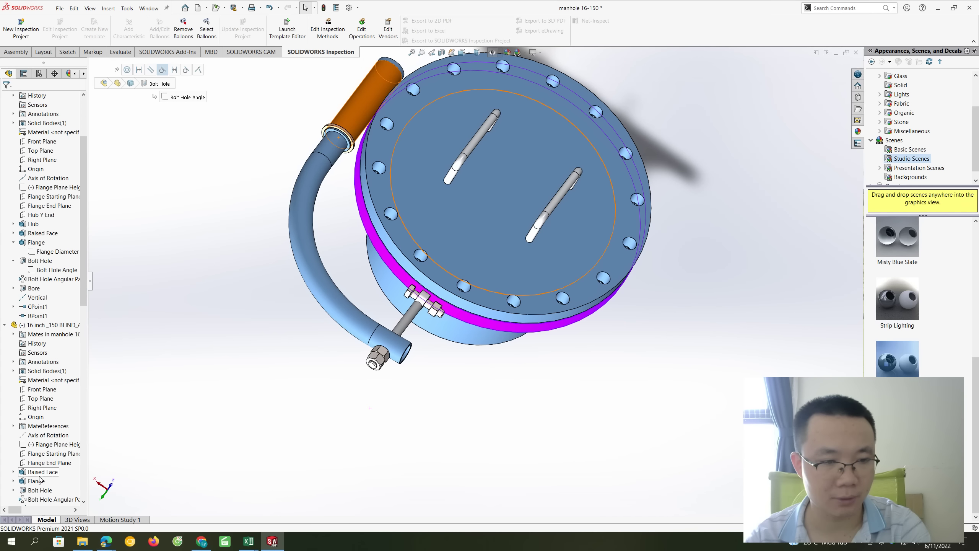
{"action": "left_click", "coordinate": [40, 476]}
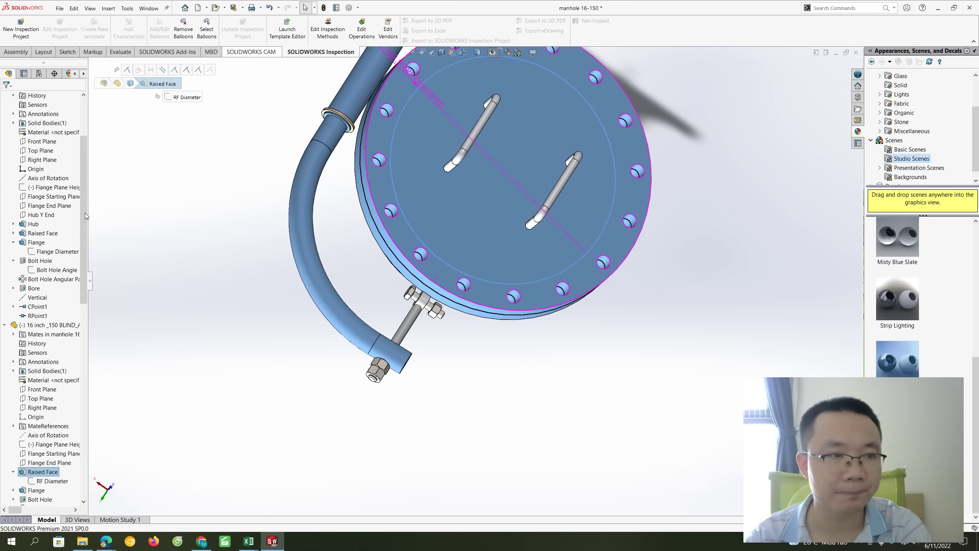
{"action": "scroll", "coordinate": [45, 479], "scroll_direction": "down", "scroll_amount": 2}
{"action": "left_click", "coordinate": [38, 472]}
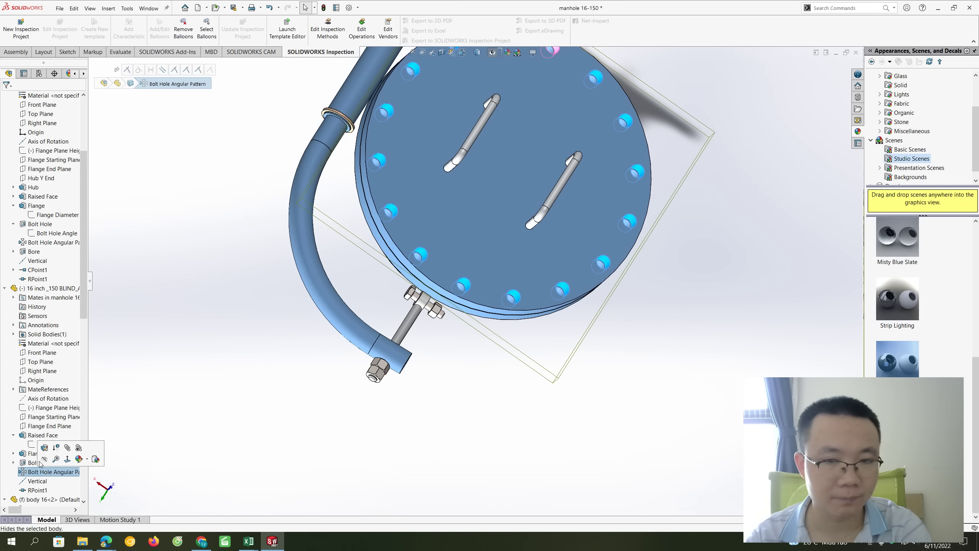
{"action": "left_click", "coordinate": [35, 454]}
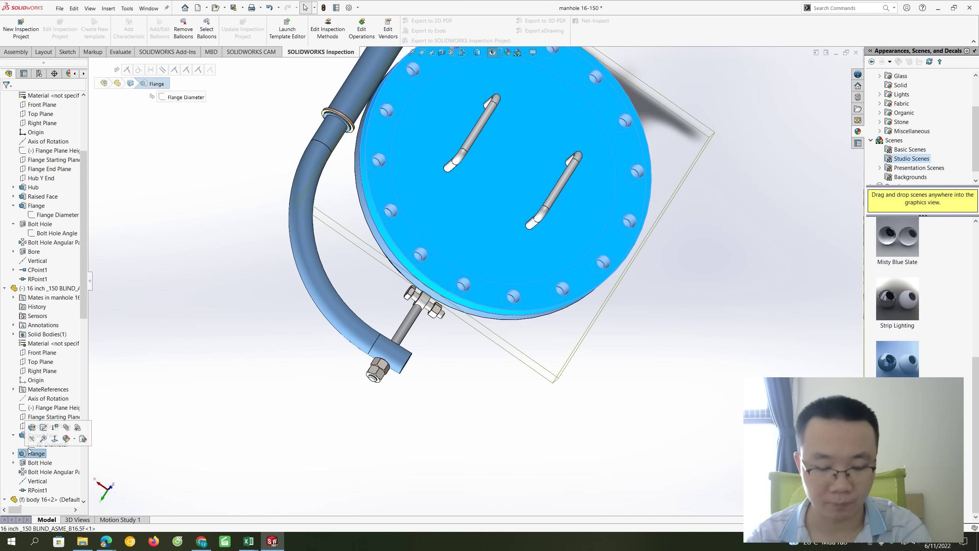
{"action": "double_click", "coordinate": [33, 449]}
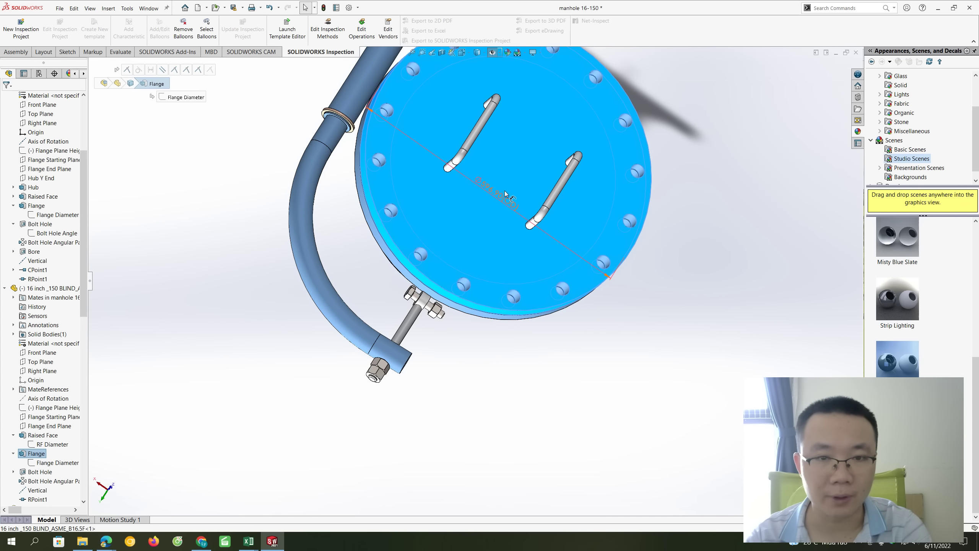
Scroll down the tree and select the sleeve's Sweep1 feature.
{"action": "scroll", "coordinate": [232, 305], "scroll_direction": "down", "scroll_amount": 3}
{"action": "scroll", "coordinate": [48, 443], "scroll_direction": "down", "scroll_amount": 3}
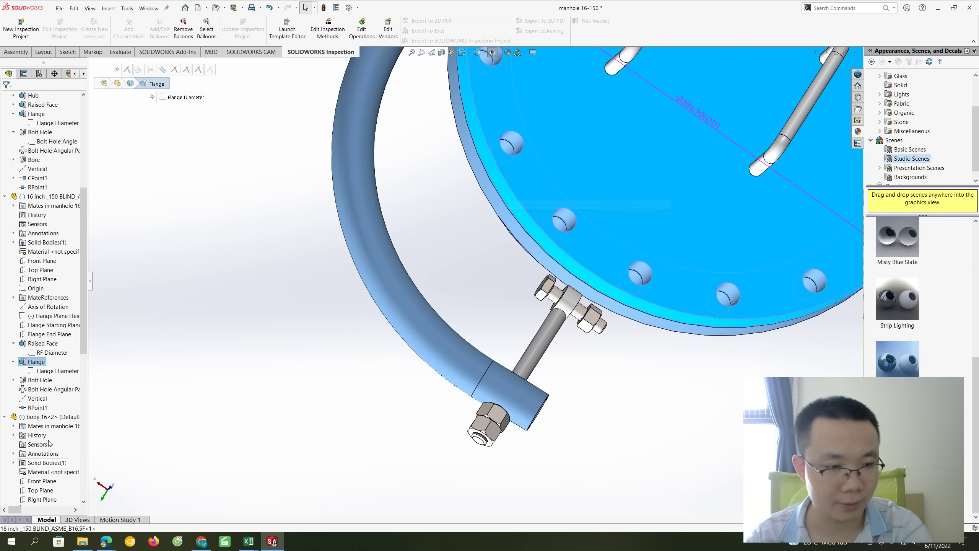
{"action": "scroll", "coordinate": [45, 426], "scroll_direction": "down", "scroll_amount": 3}
{"action": "scroll", "coordinate": [37, 497], "scroll_direction": "down", "scroll_amount": 3}
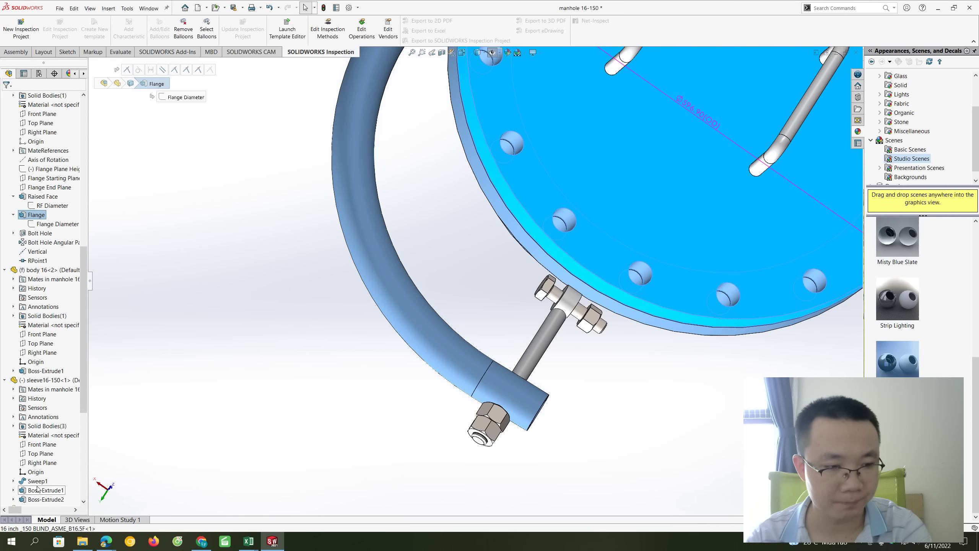
{"action": "left_click", "coordinate": [37, 481]}
{"action": "scroll", "coordinate": [614, 222], "scroll_direction": "up", "scroll_amount": 3}
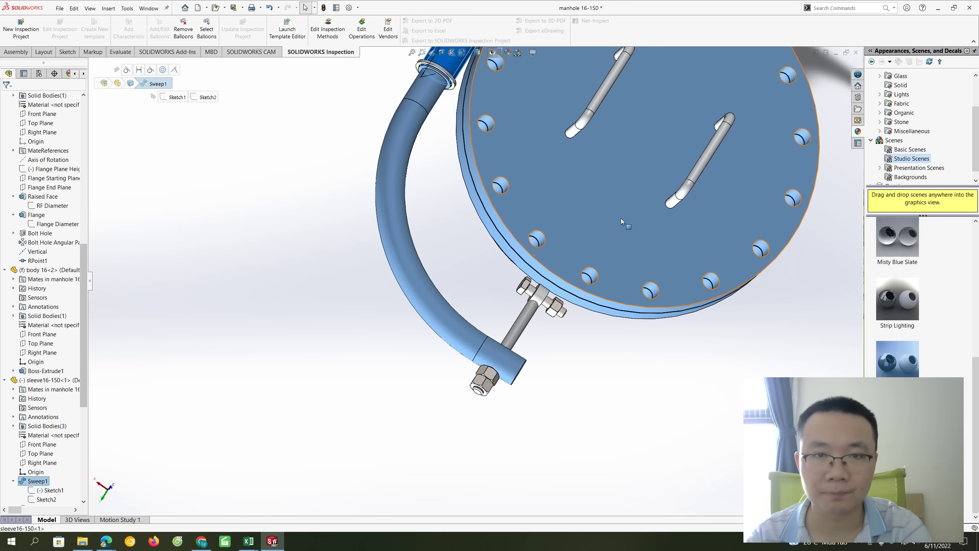
Zoom onto the sleeve tube and show the tube and flange faces of its tangent mate.
{"action": "scroll", "coordinate": [635, 202], "scroll_direction": "up", "scroll_amount": 2}
{"action": "mouse_move", "coordinate": [635, 202]}
{"action": "middle_mouse_down"}
{"action": "mouse_move", "coordinate": [430, 117]}
{"action": "mouse_move", "coordinate": [442, 148]}
{"action": "mouse_move", "coordinate": [317, 143]}
{"action": "middle_mouse_up"}
{"action": "scroll", "coordinate": [406, 100], "scroll_direction": "down", "scroll_amount": 5}
{"action": "scroll", "coordinate": [441, 147], "scroll_direction": "down", "scroll_amount": 3}
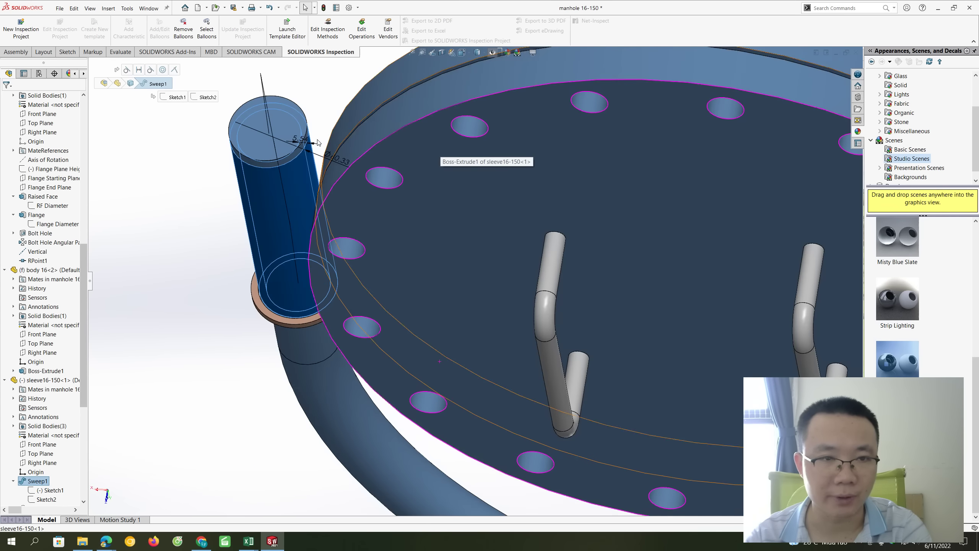
{"action": "scroll", "coordinate": [317, 142], "scroll_direction": "down", "scroll_amount": 2}
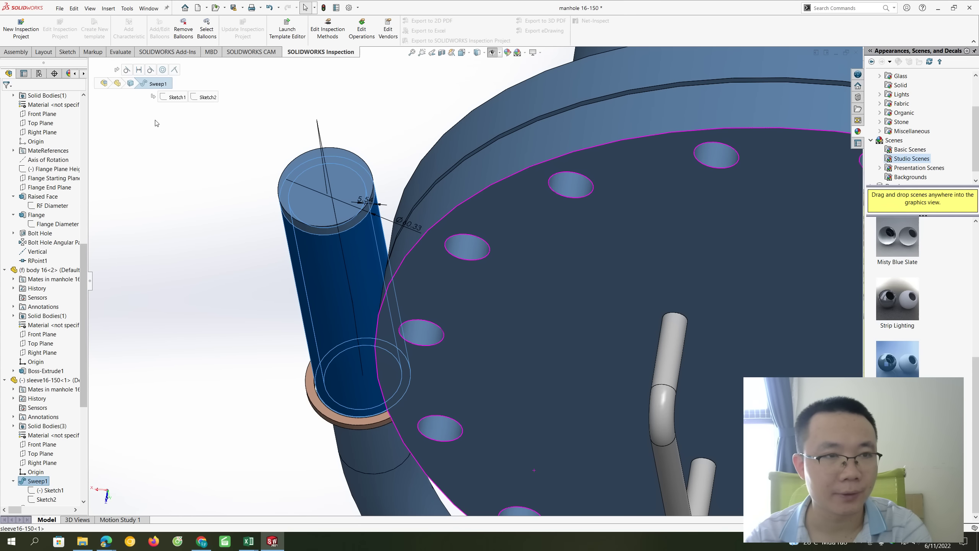
{"action": "left_click", "coordinate": [124, 74]}
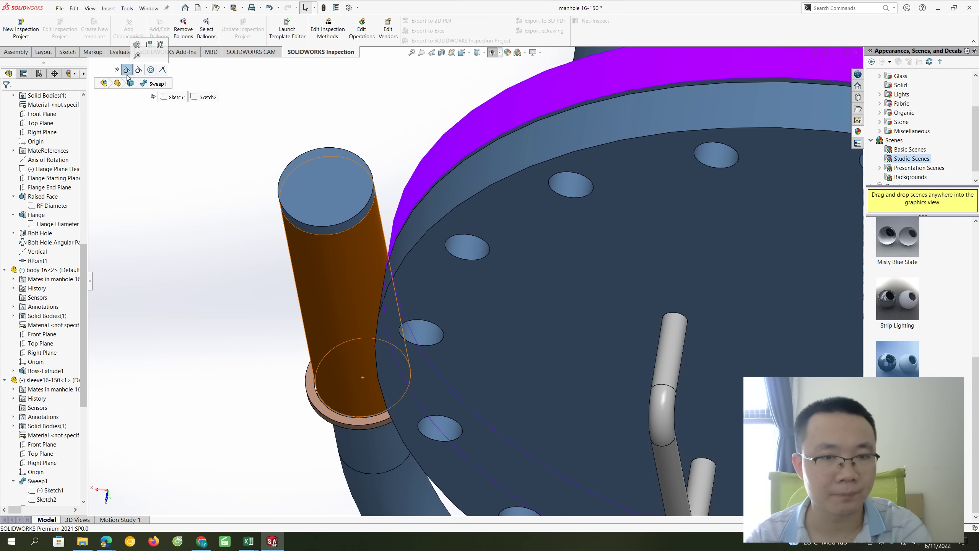
Rotate the assembly to look down into the open cylinder top.
{"action": "middle_click_drag", "start_coordinate": [421, 298], "coordinate": [670, 286]}
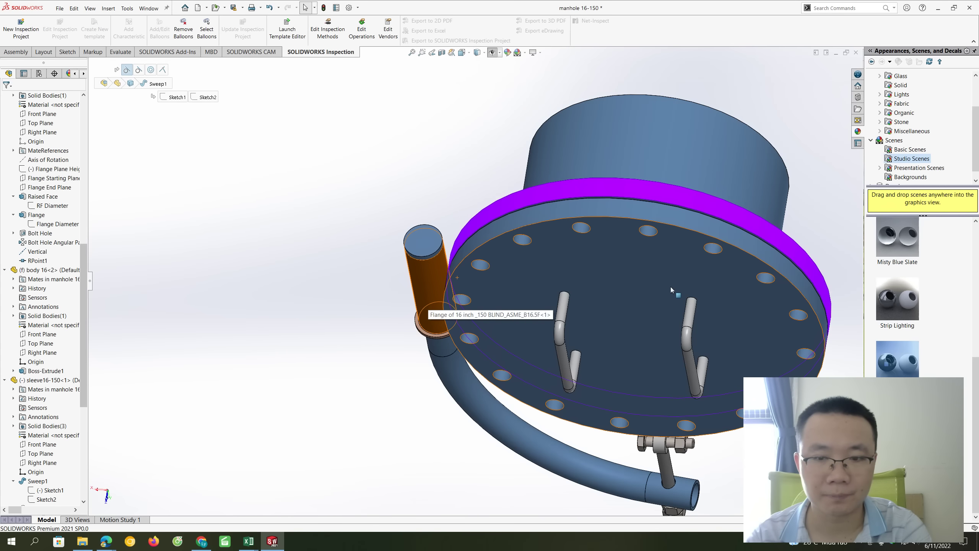
{"action": "key", "text": "Down"}
{"action": "key", "text": "Down"}
{"action": "key", "text": "Down"}
{"action": "key", "text": "Down"}
{"action": "key", "text": "Down"}
{"action": "key", "text": "Down"}
{"action": "key", "text": "Down"}
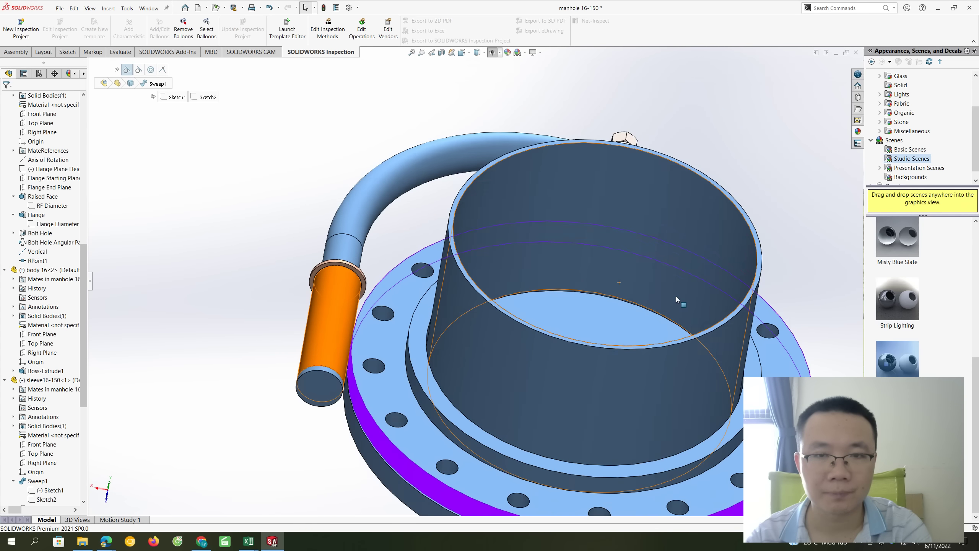
{"action": "key", "text": "Down"}
{"action": "key", "text": "Down"}
{"action": "key", "text": "Down"}
{"action": "key", "text": "Down"}
{"action": "key", "text": "Down"}
{"action": "key", "text": "Down"}
{"action": "key", "text": "Down"}
{"action": "key", "text": "Down"}
{"action": "key", "text": "Down"}
{"action": "key", "text": "Down"}
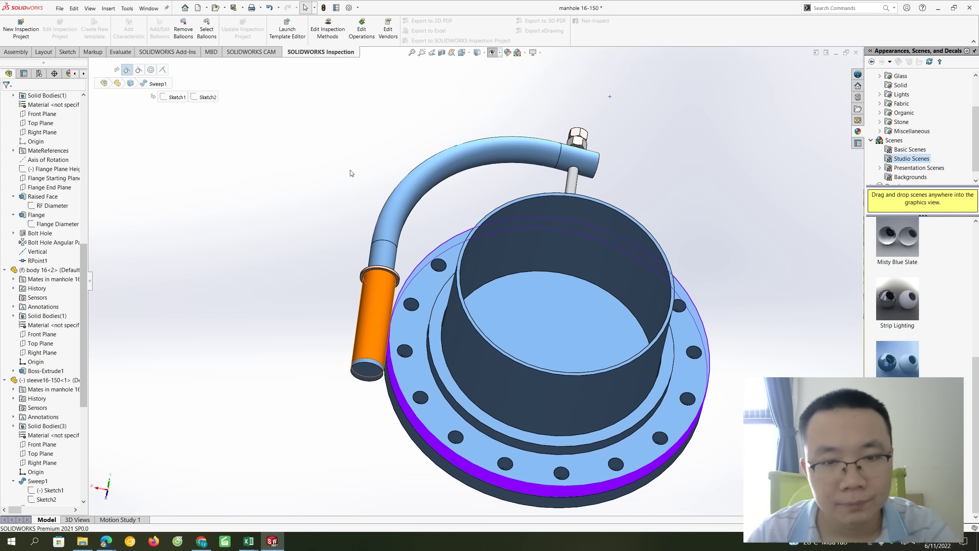
{"action": "key", "text": "Down"}
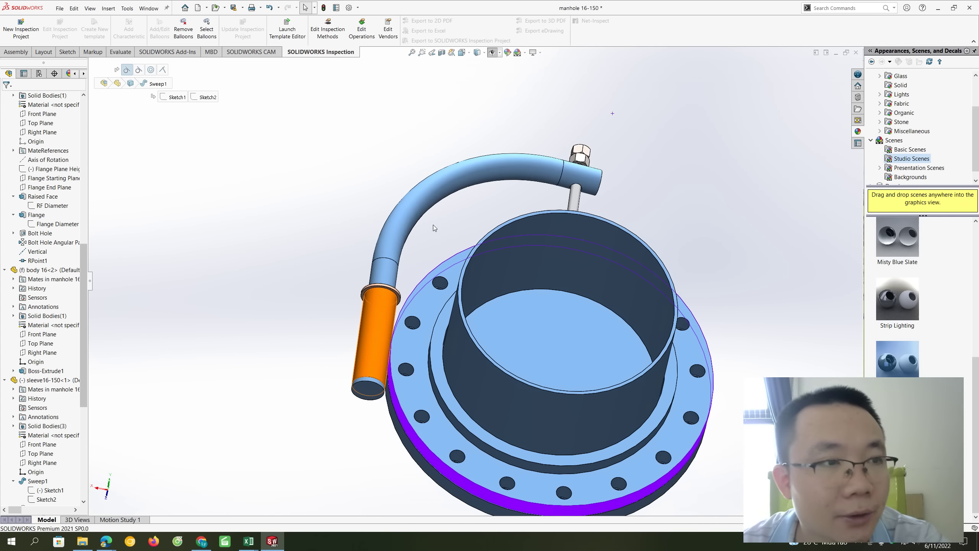
{"action": "left_click", "coordinate": [44, 51]}
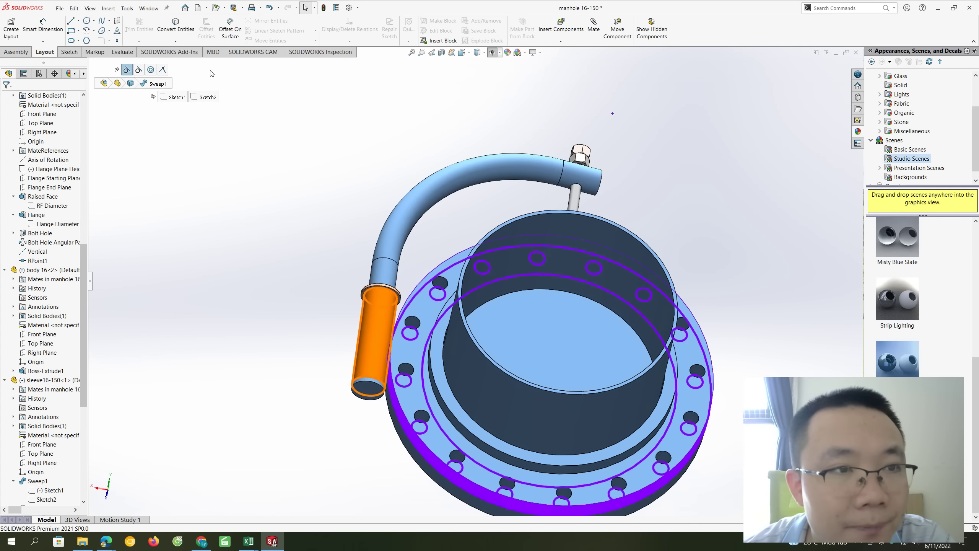
Browse the MBD, SOLIDWORKS CAM, Add-Ins and Evaluate tool sets.
{"action": "left_click", "coordinate": [208, 53]}
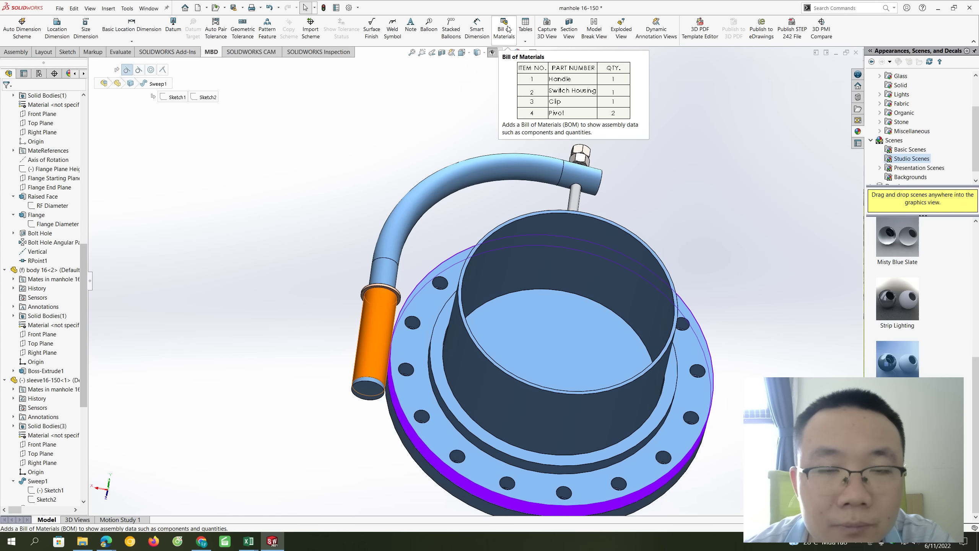
{"action": "left_click", "coordinate": [251, 51]}
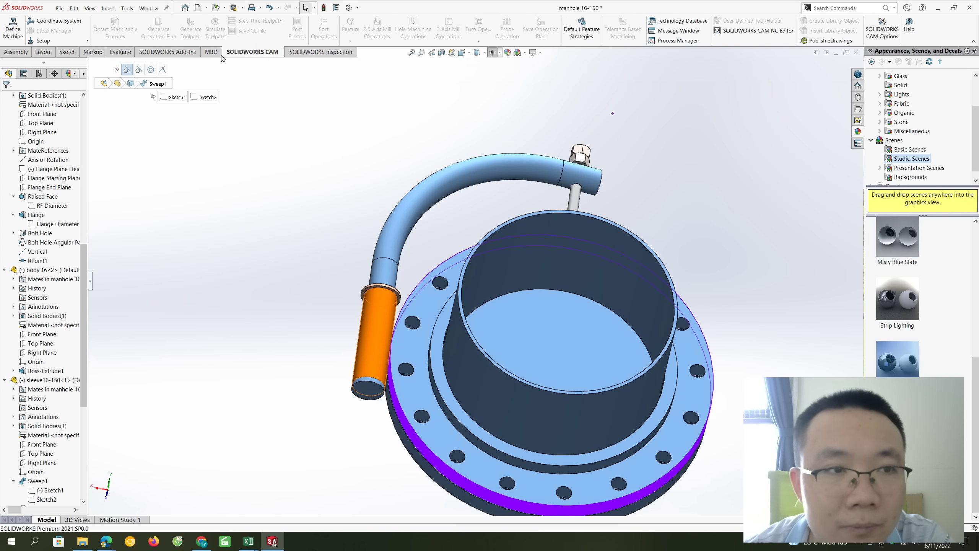
{"action": "left_click", "coordinate": [211, 52]}
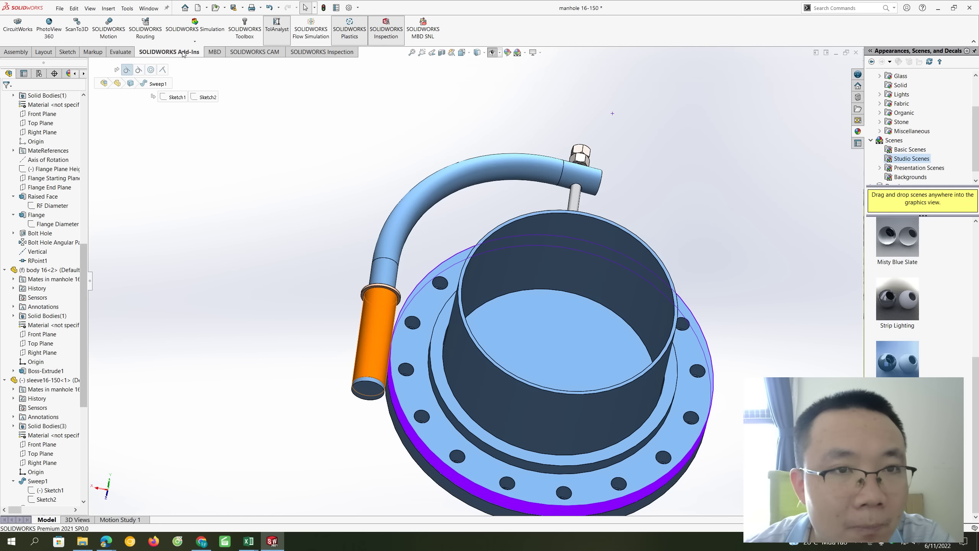
{"action": "left_click", "coordinate": [123, 52]}
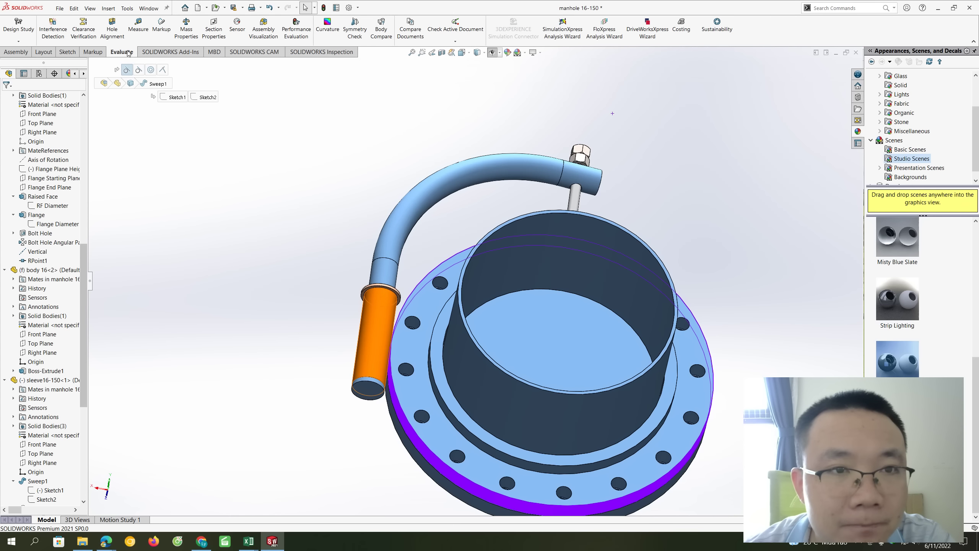
Toggle curvature shading on and off, try Symmetry Check, then attempt SimulationXpress.
{"action": "left_click", "coordinate": [325, 25]}
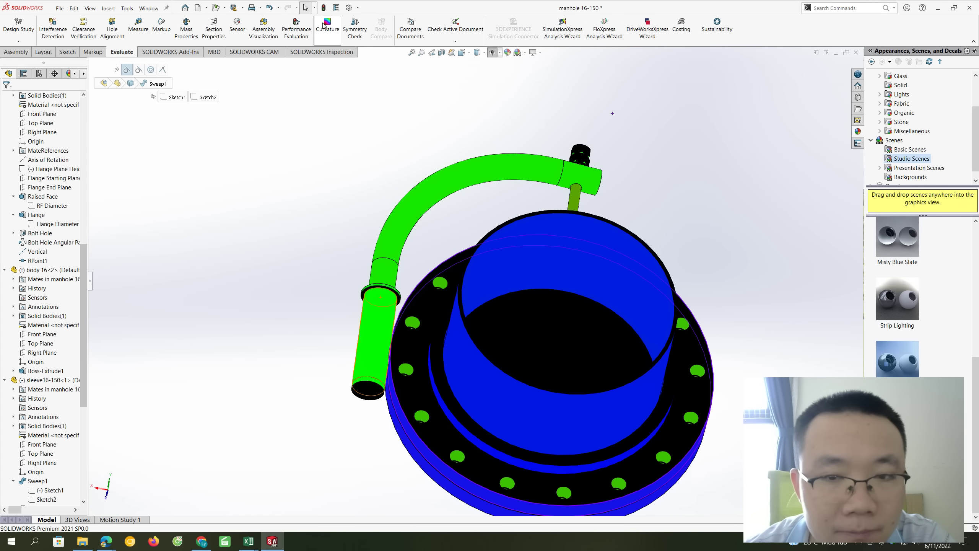
{"action": "left_click", "coordinate": [324, 25]}
{"action": "left_click", "coordinate": [350, 32]}
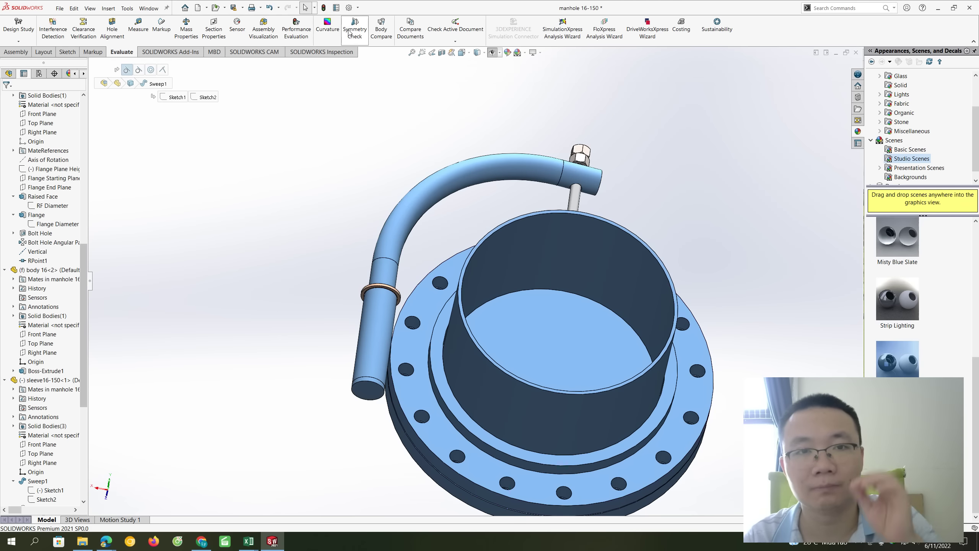
{"action": "key", "text": "Escape"}
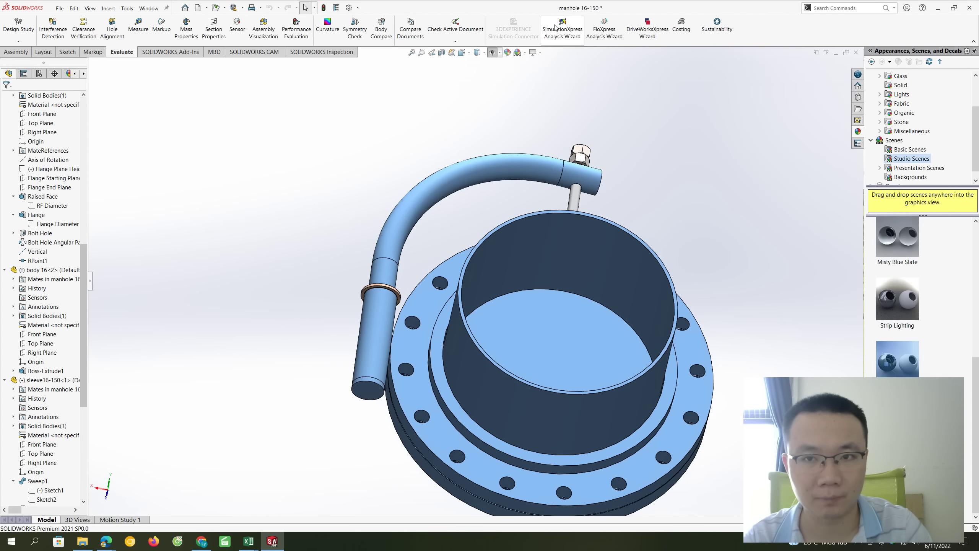
{"action": "left_click", "coordinate": [567, 32]}
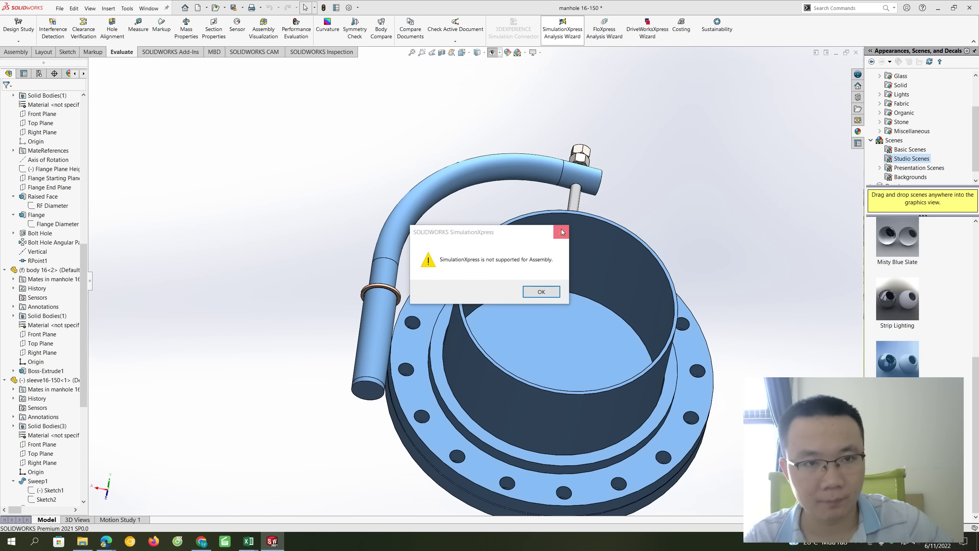
Dismiss the SimulationXpress warning, colour components by mass, rotate, and switch to the Inspection tree.
{"action": "left_click", "coordinate": [561, 232]}
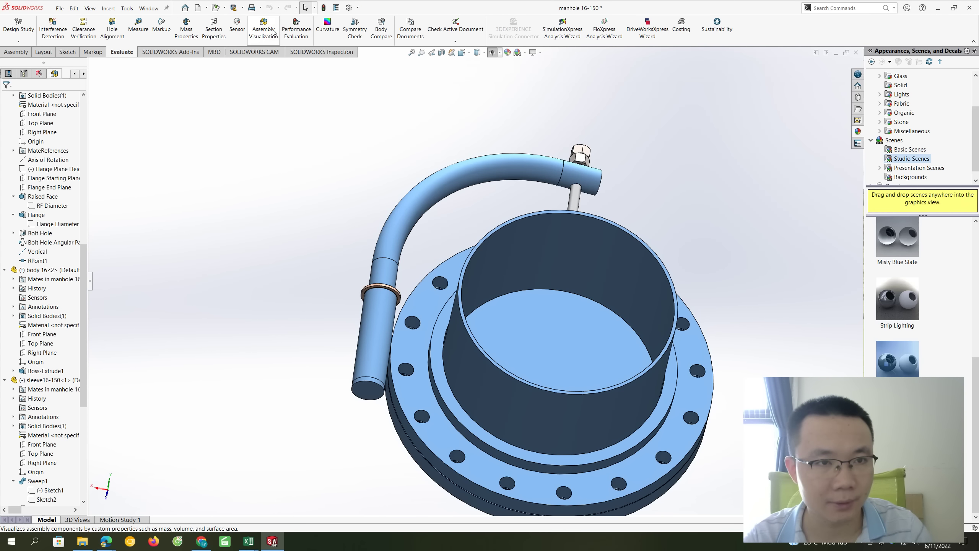
{"action": "left_click", "coordinate": [263, 29]}
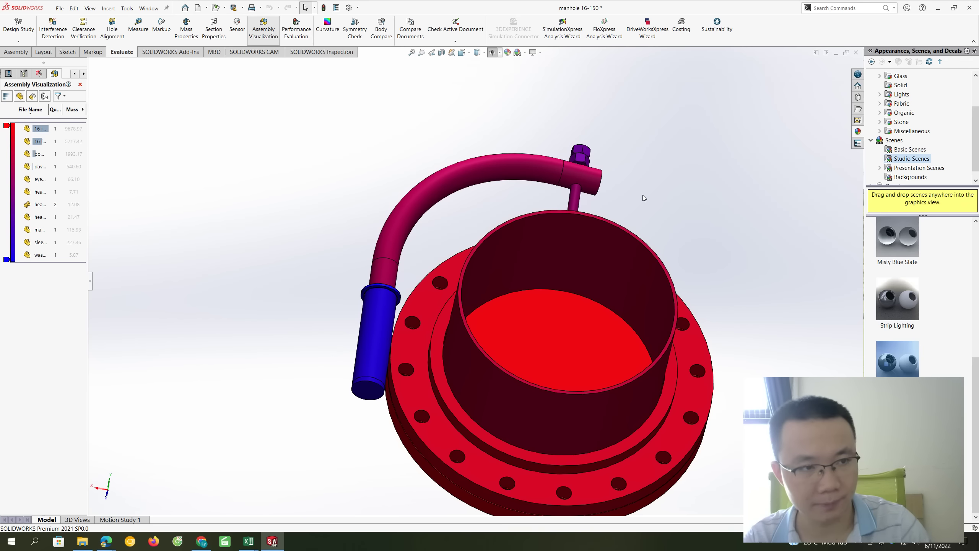
{"action": "key", "text": "Up"}
{"action": "key", "text": "Up"}
{"action": "key", "text": "Up"}
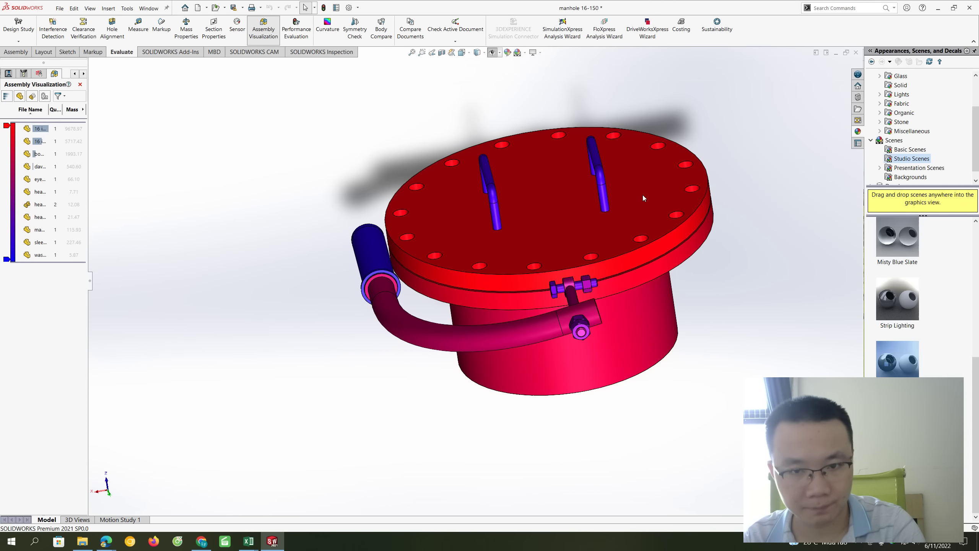
{"action": "key", "text": "Down"}
{"action": "key", "text": "Down"}
{"action": "key", "text": "Down"}
{"action": "key", "text": "Down"}
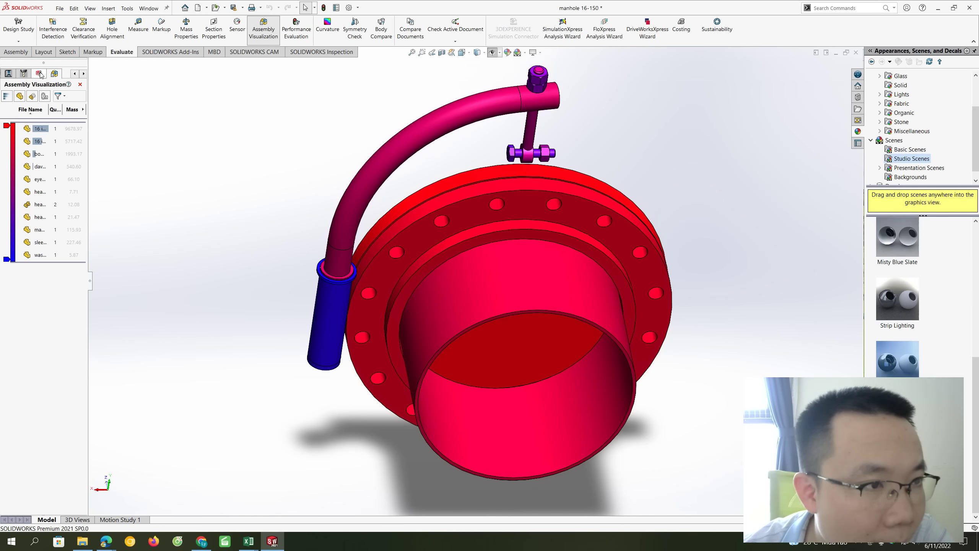
{"action": "left_click", "coordinate": [24, 74]}
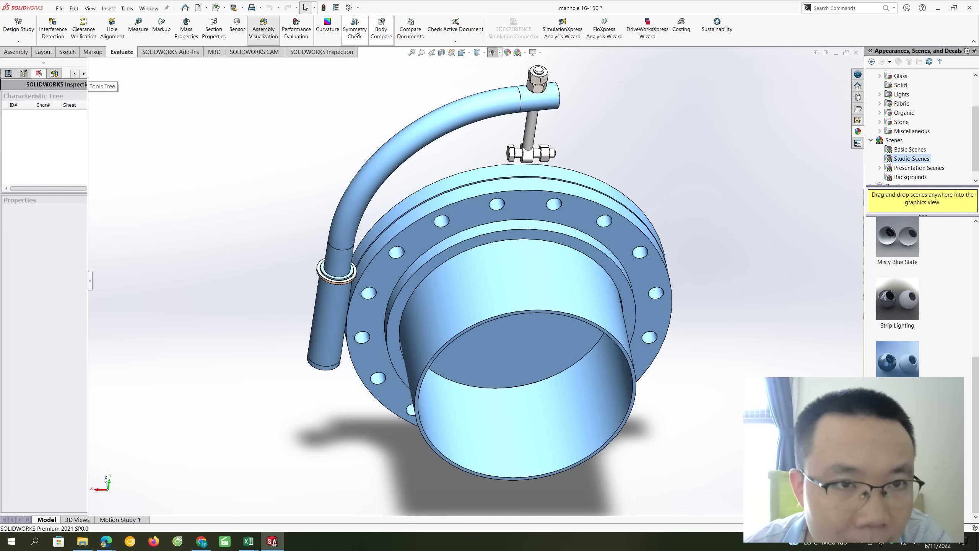
Cancel Body Compare and Symmetry Check, recolour by mass, then show Tool Crib 2 (Metric).
{"action": "left_click", "coordinate": [378, 32]}
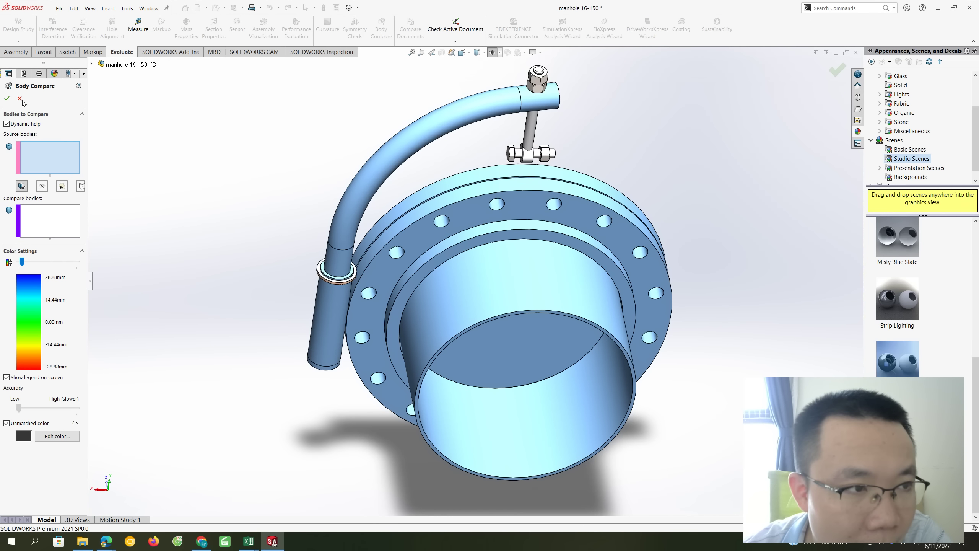
{"action": "left_click", "coordinate": [19, 99]}
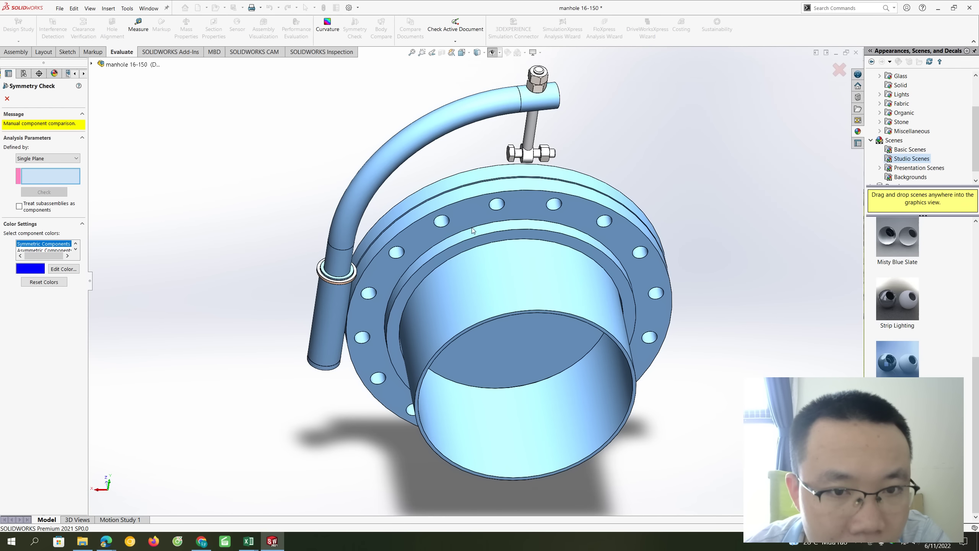
{"action": "left_click", "coordinate": [9, 99]}
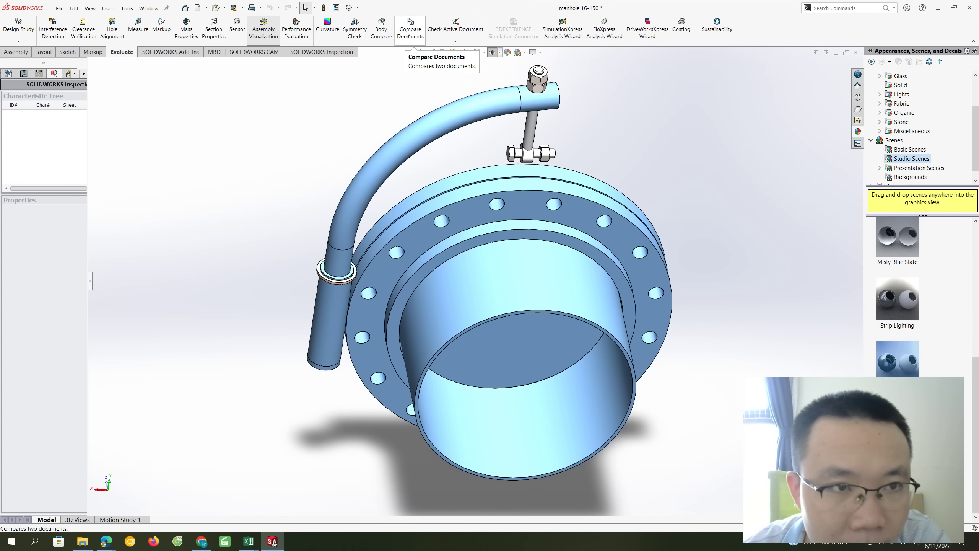
{"action": "left_click", "coordinate": [263, 29]}
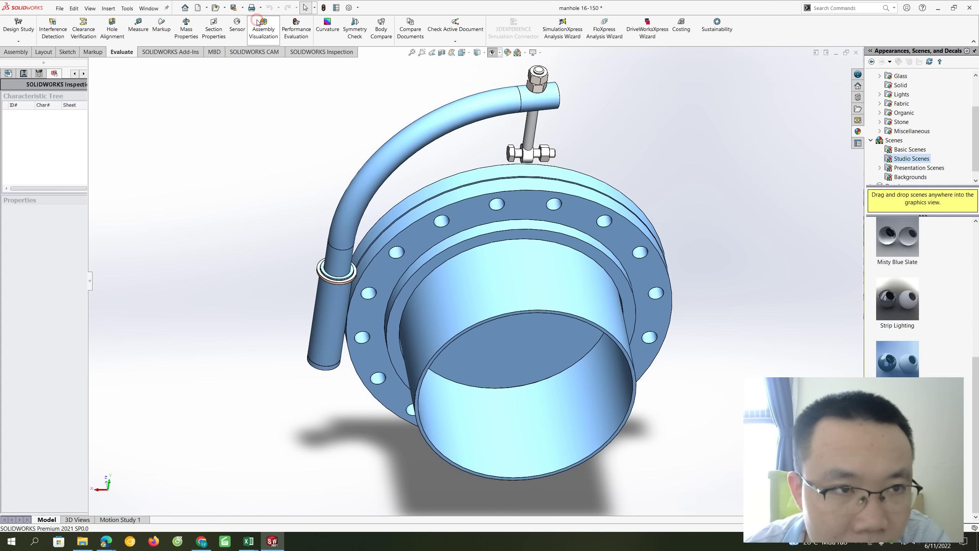
{"action": "left_click", "coordinate": [258, 22]}
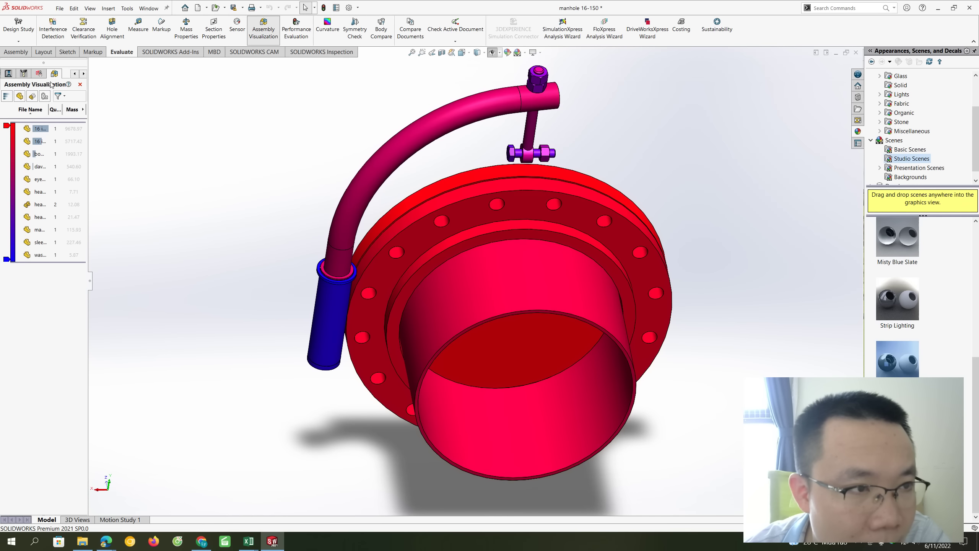
{"action": "left_click", "coordinate": [25, 74]}
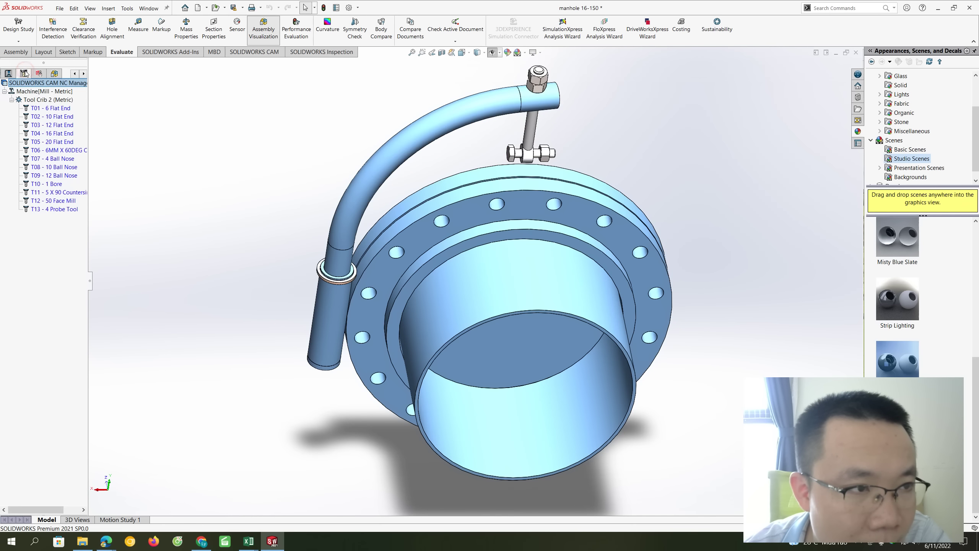
Open the T01 - 6 Flat End tool's parameters and orbit the model to an angled view.
{"action": "double_click", "coordinate": [50, 108]}
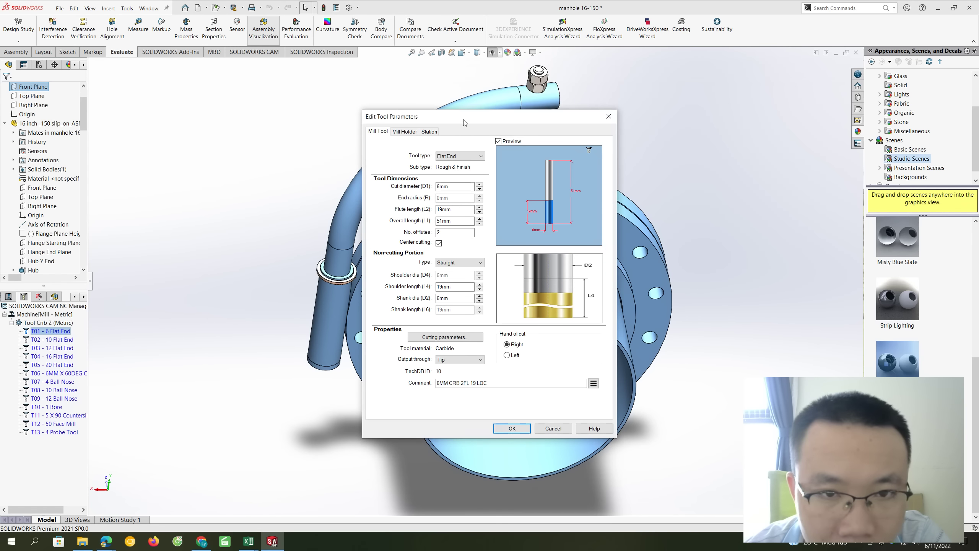
{"action": "left_click_drag", "start_coordinate": [729, 98], "coordinate": [762, 64]}
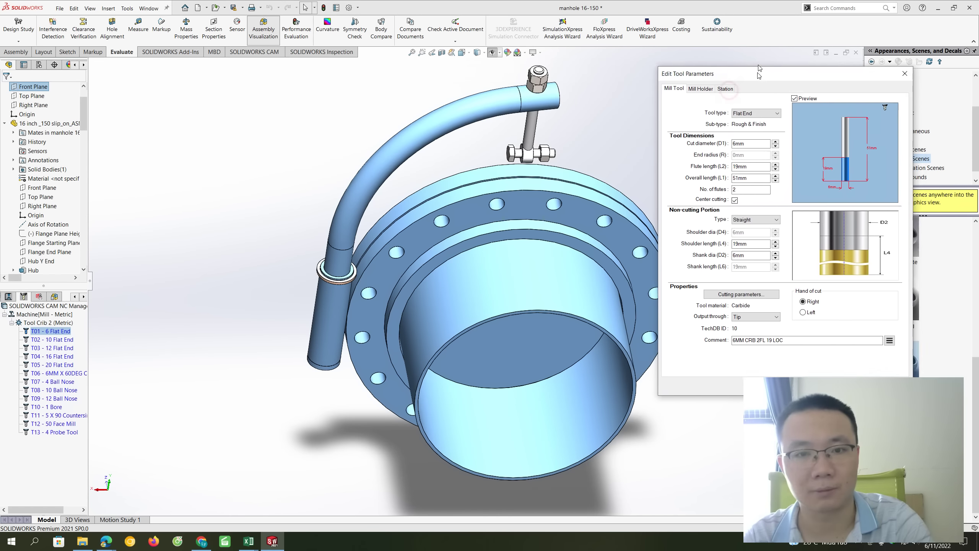
{"action": "middle_click_drag", "start_coordinate": [603, 212], "coordinate": [580, 225], "text": "ctrl"}
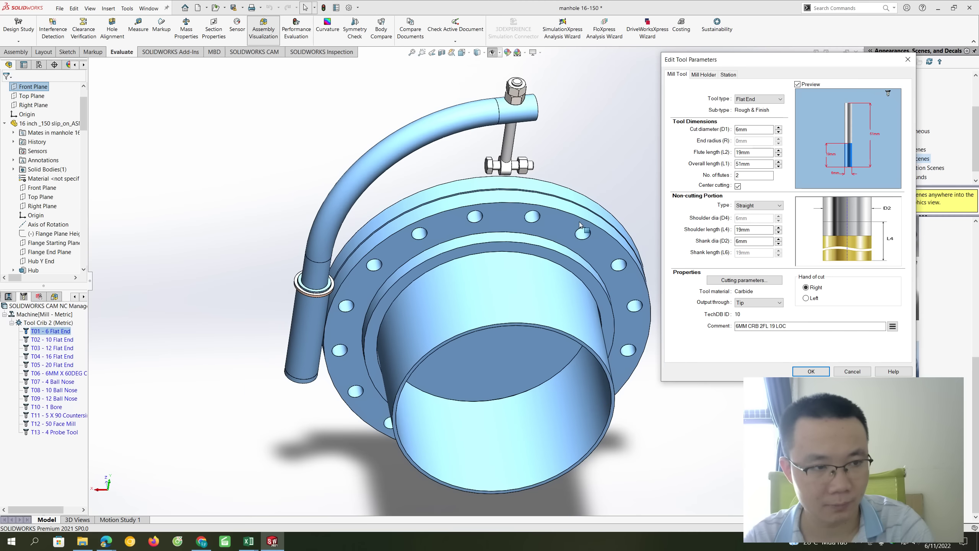
{"action": "left_click", "coordinate": [54, 242]}
{"action": "mouse_move", "coordinate": [247, 255]}
{"action": "middle_mouse_down"}
{"action": "mouse_move", "coordinate": [457, 286]}
{"action": "mouse_move", "coordinate": [642, 195]}
{"action": "mouse_move", "coordinate": [479, 303]}
{"action": "mouse_move", "coordinate": [455, 270]}
{"action": "middle_mouse_up"}
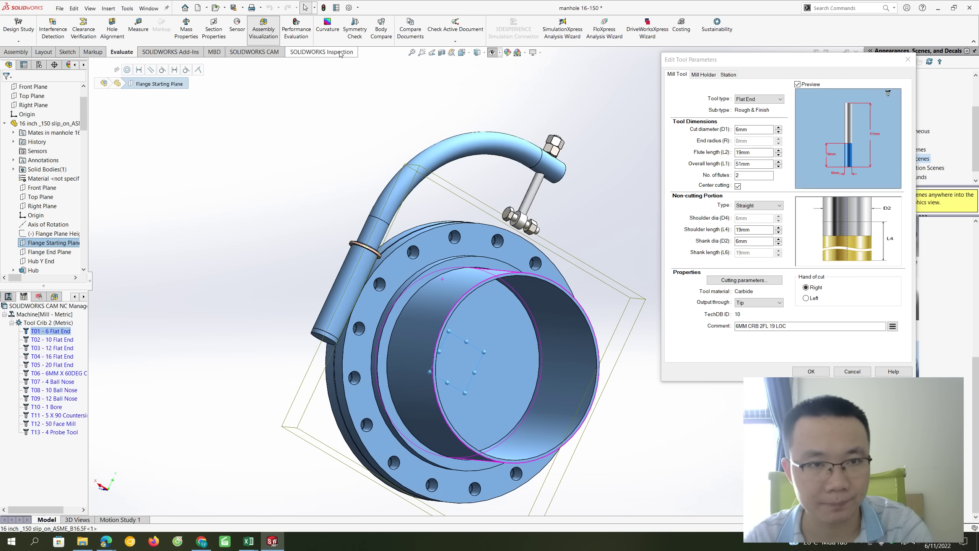
Shade the model by surface curvature and rotate it to view the hub and flange faces.
{"action": "left_click", "coordinate": [327, 27]}
{"action": "key", "text": "ctrl+8"}
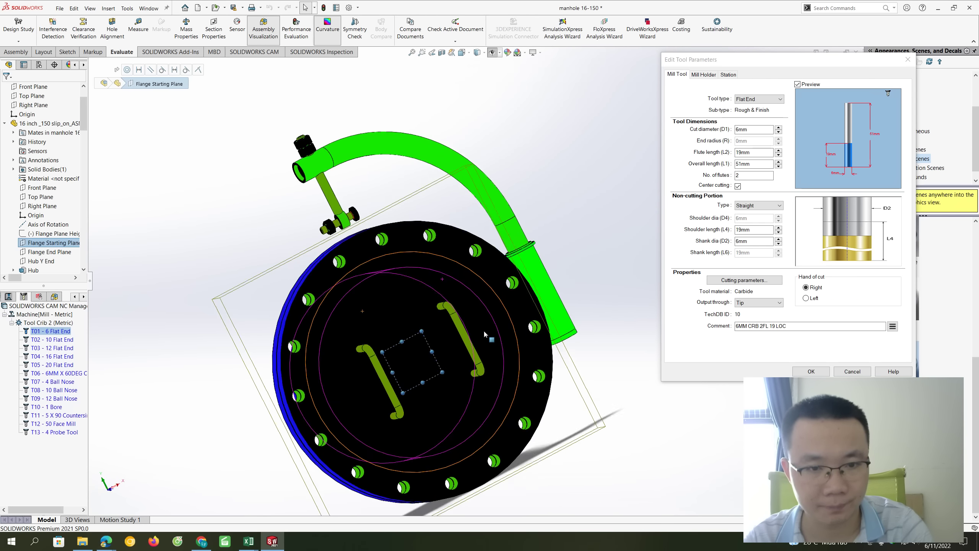
{"action": "key", "text": "Left"}
{"action": "key", "text": "Left"}
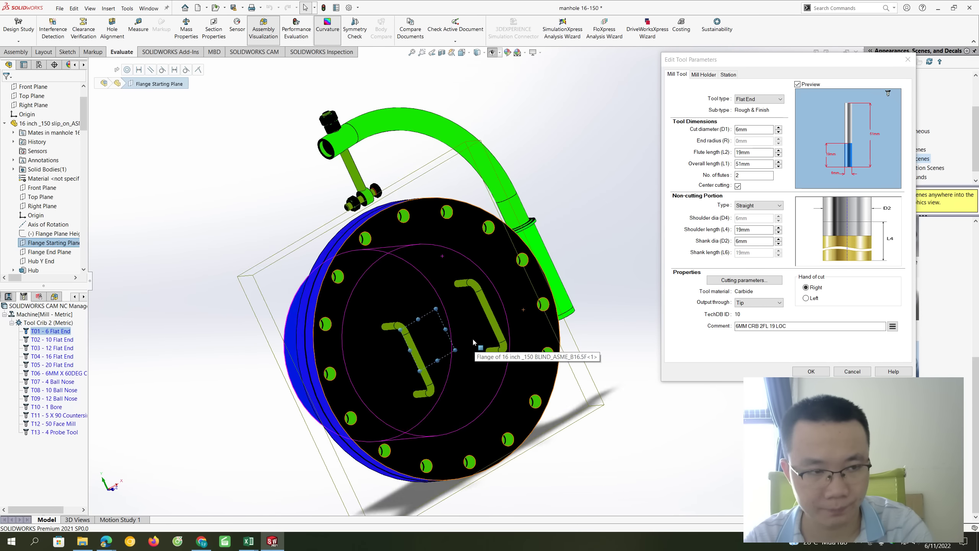
{"action": "key", "text": "Left"}
{"action": "key", "text": "Left"}
{"action": "middle_click_drag", "start_coordinate": [455, 314], "coordinate": [599, 280]}
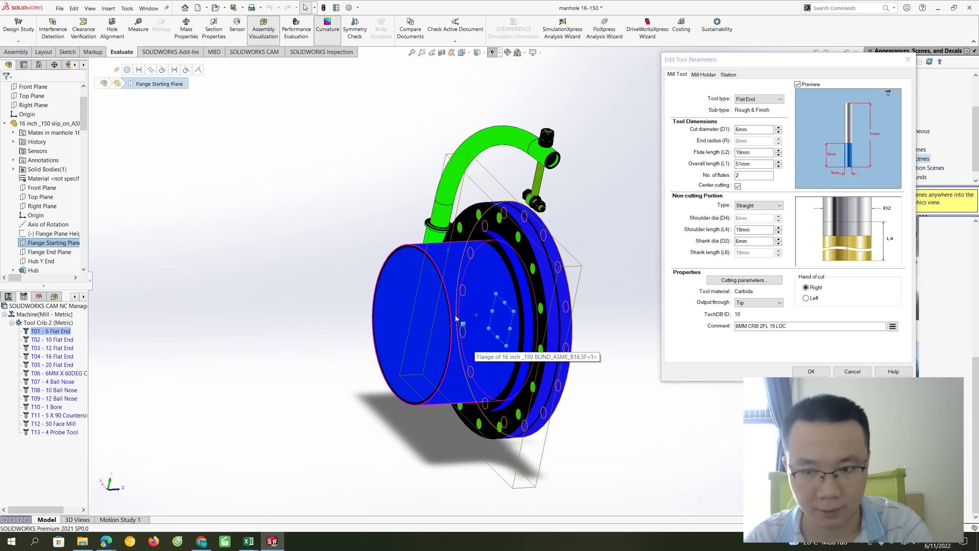
Switch to the T03 - 12 Flat End tool and select the Flange and Raised Face features.
{"action": "left_click", "coordinate": [812, 371]}
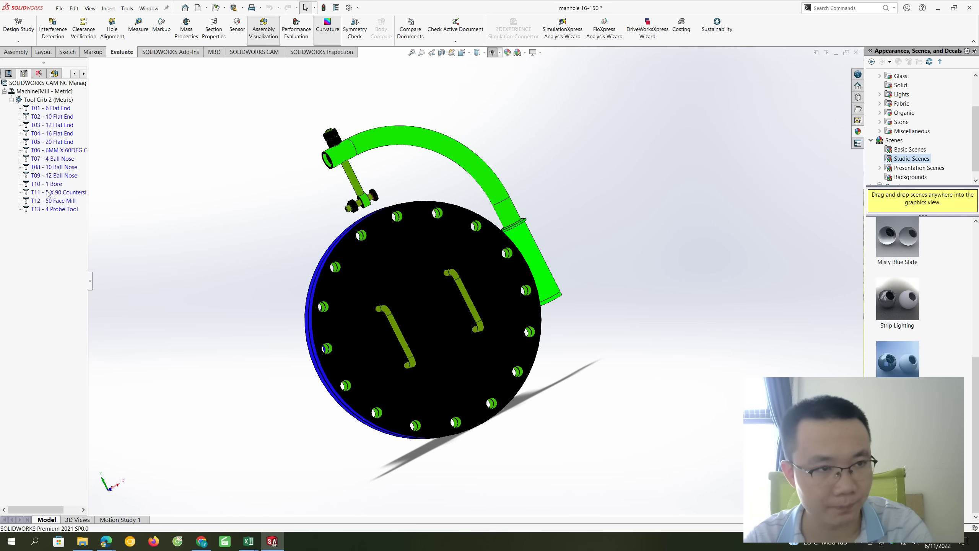
{"action": "left_click", "coordinate": [52, 124]}
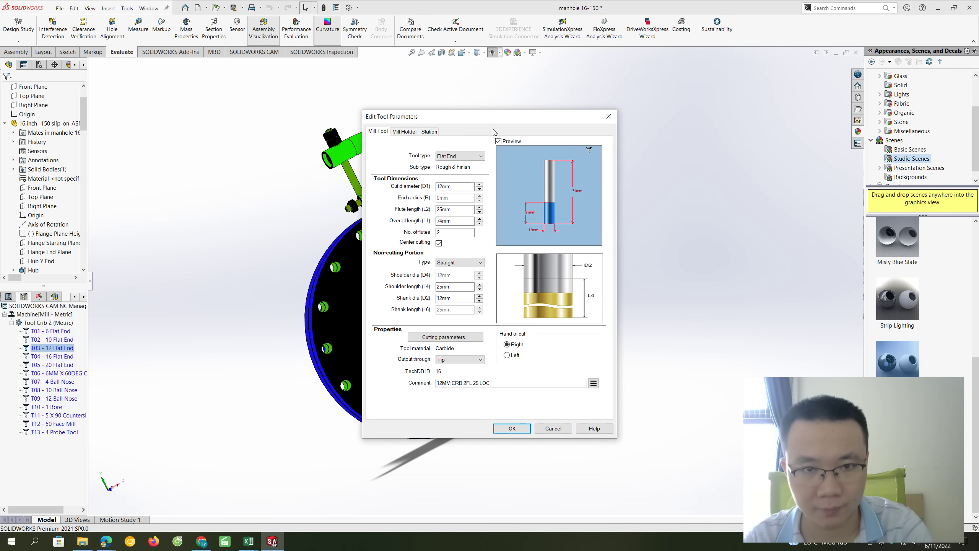
{"action": "scroll", "coordinate": [38, 258], "scroll_direction": "down", "scroll_amount": 2}
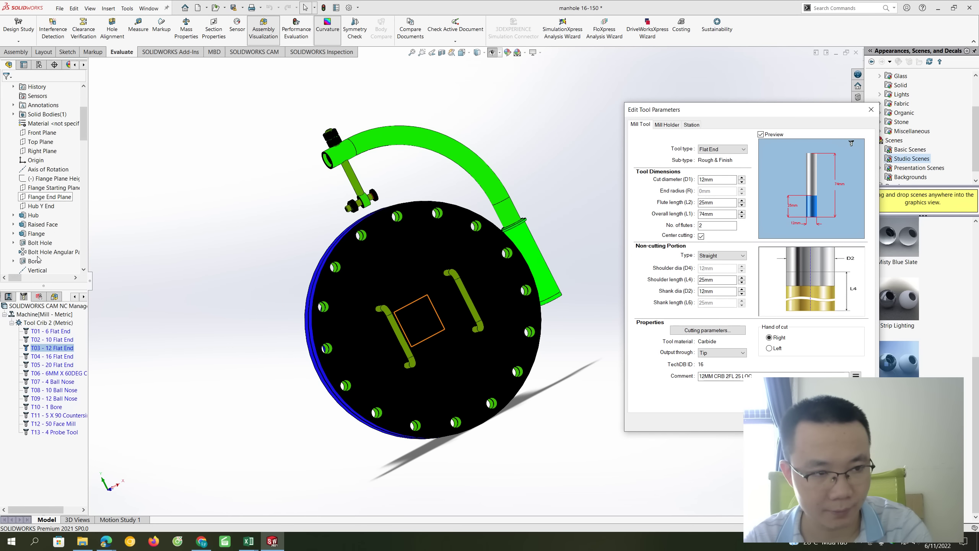
{"action": "left_click", "coordinate": [36, 233]}
{"action": "mouse_move", "coordinate": [108, 259]}
{"action": "middle_mouse_down"}
{"action": "mouse_move", "coordinate": [393, 299]}
{"action": "mouse_move", "coordinate": [459, 260]}
{"action": "middle_mouse_up"}
{"action": "mouse_move", "coordinate": [458, 261]}
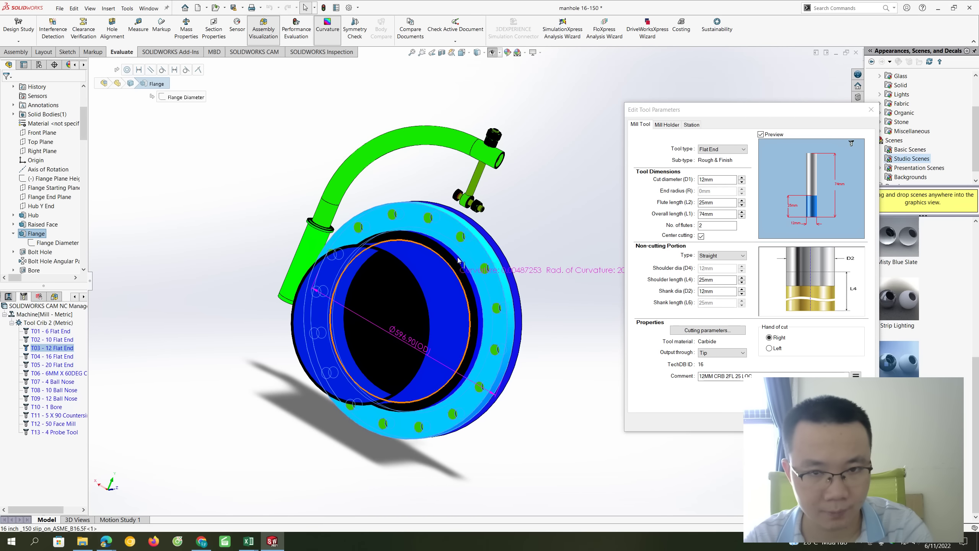
{"action": "left_click", "coordinate": [446, 233]}
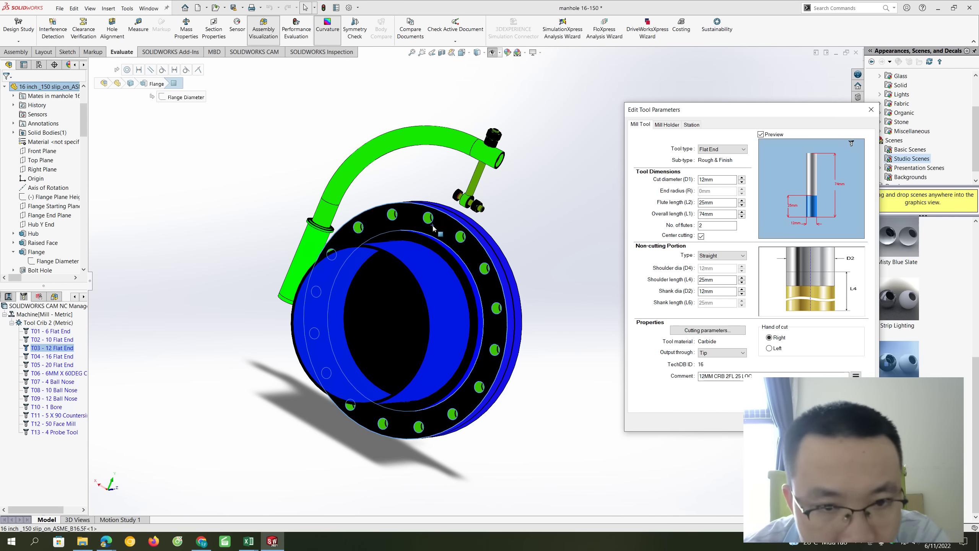
{"action": "scroll", "coordinate": [54, 247], "scroll_direction": "down", "scroll_amount": 1}
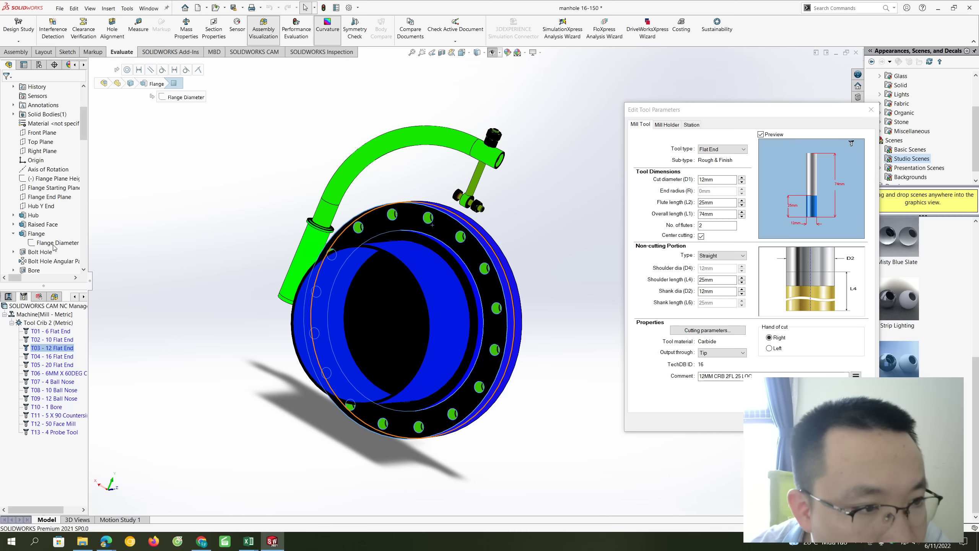
{"action": "left_click", "coordinate": [42, 224]}
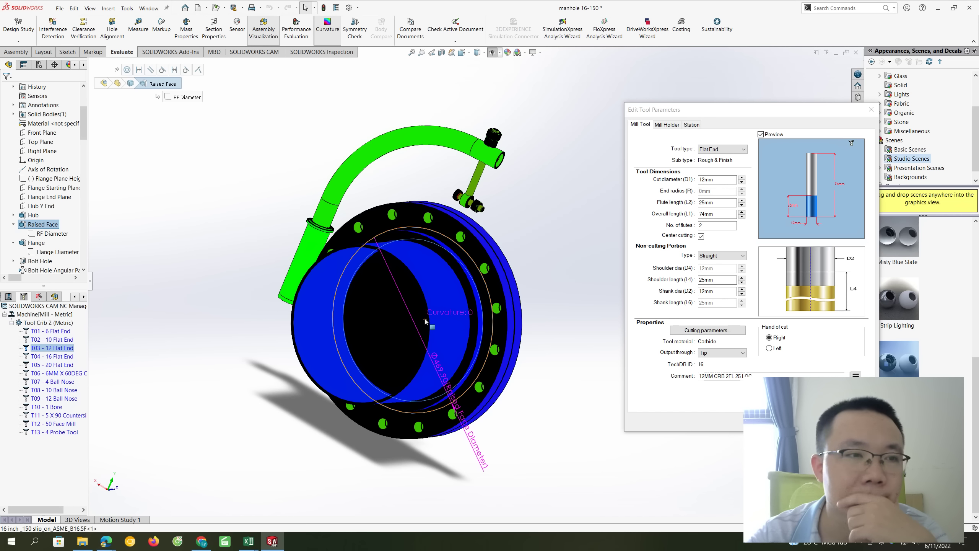
Select RPoint1, then display Raised Face's 469.90 diameter and Boss-Extrude1's Ø406 dimension.
{"action": "scroll", "coordinate": [53, 251], "scroll_direction": "down", "scroll_amount": 1}
{"action": "scroll", "coordinate": [53, 252], "scroll_direction": "down", "scroll_amount": 3}
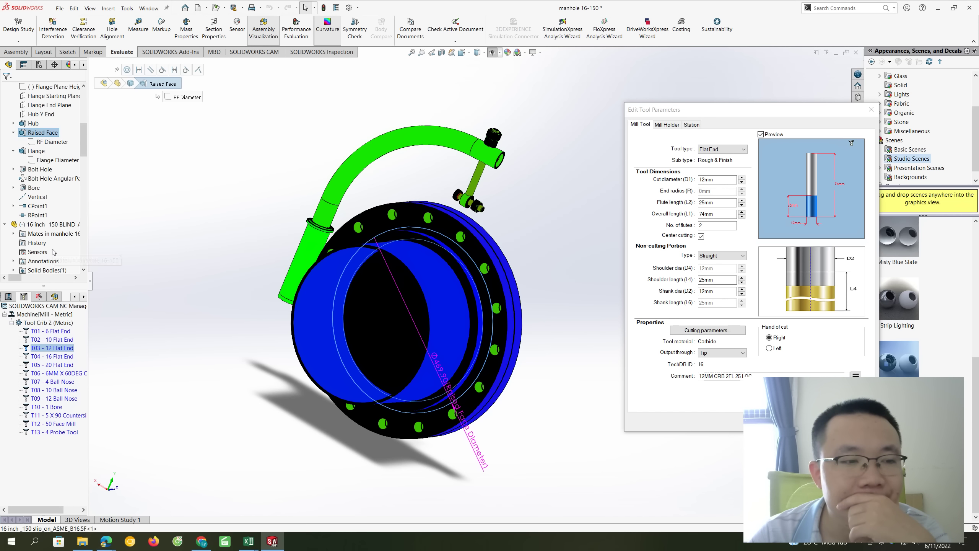
{"action": "left_click", "coordinate": [38, 216]}
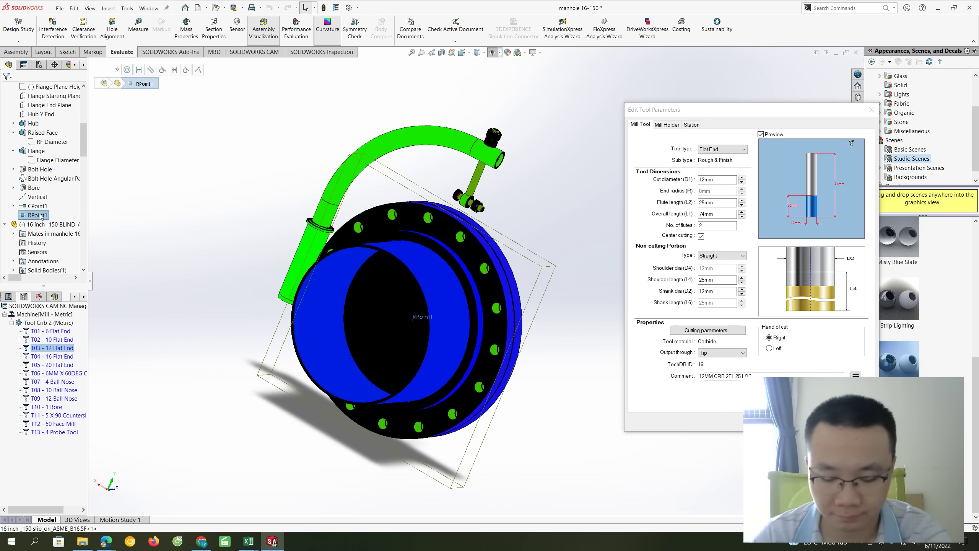
{"action": "scroll", "coordinate": [43, 224], "scroll_direction": "up", "scroll_amount": 2}
{"action": "scroll", "coordinate": [46, 240], "scroll_direction": "up", "scroll_amount": 2}
{"action": "scroll", "coordinate": [49, 253], "scroll_direction": "up", "scroll_amount": 2}
{"action": "double_click", "coordinate": [43, 243]}
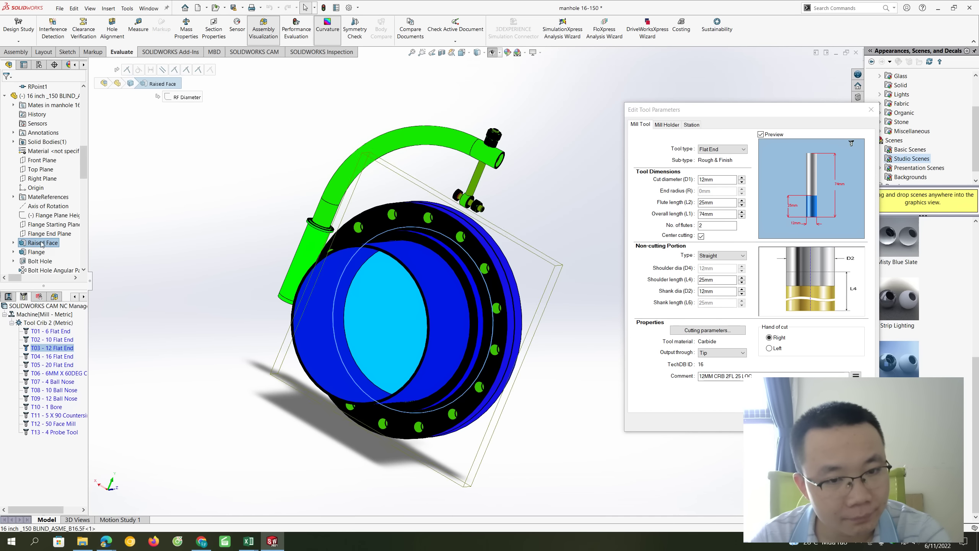
{"action": "scroll", "coordinate": [31, 254], "scroll_direction": "down", "scroll_amount": 2}
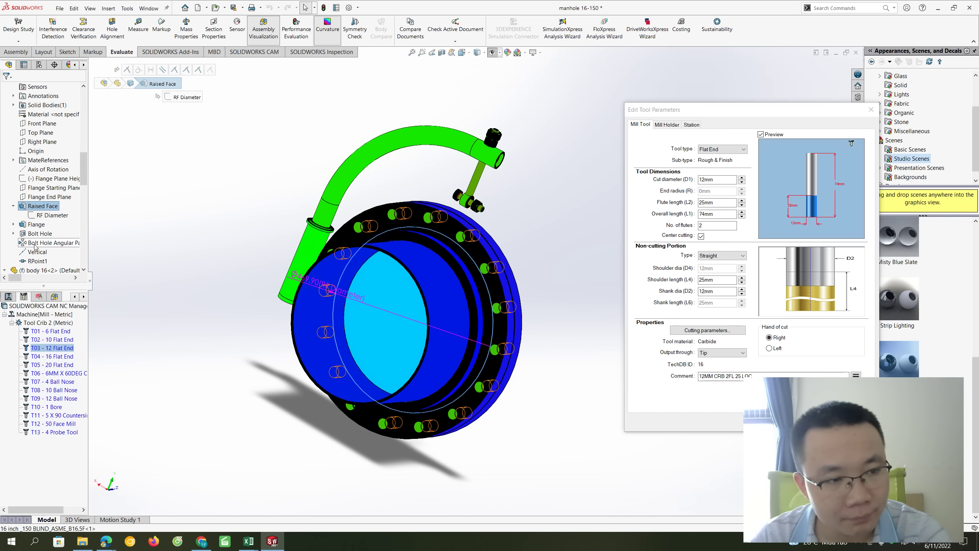
{"action": "scroll", "coordinate": [35, 246], "scroll_direction": "down", "scroll_amount": 1}
{"action": "scroll", "coordinate": [39, 250], "scroll_direction": "down", "scroll_amount": 1}
{"action": "scroll", "coordinate": [42, 251], "scroll_direction": "down", "scroll_amount": 2}
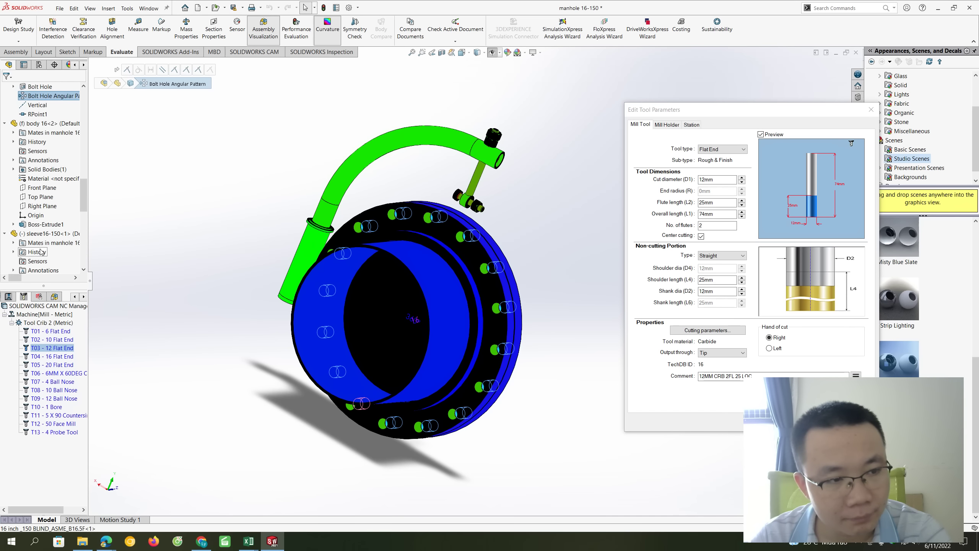
{"action": "double_click", "coordinate": [43, 224]}
{"action": "scroll", "coordinate": [291, 293], "scroll_direction": "down", "scroll_amount": 3}
{"action": "scroll", "coordinate": [290, 291], "scroll_direction": "down", "scroll_amount": 1}
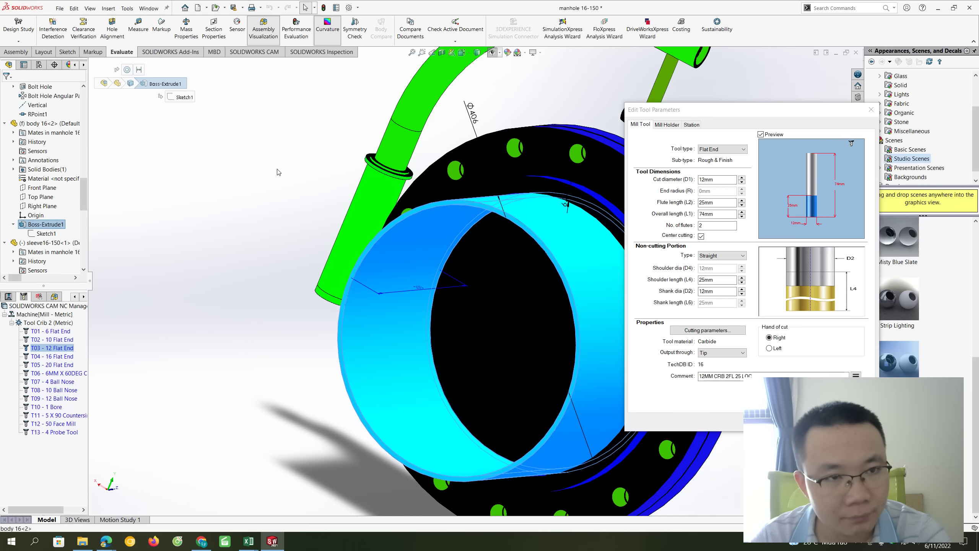
Turn off curvature colouring and orbit to look down onto the flange and its underside.
{"action": "left_click", "coordinate": [328, 24]}
{"action": "scroll", "coordinate": [540, 188], "scroll_direction": "up", "scroll_amount": 1}
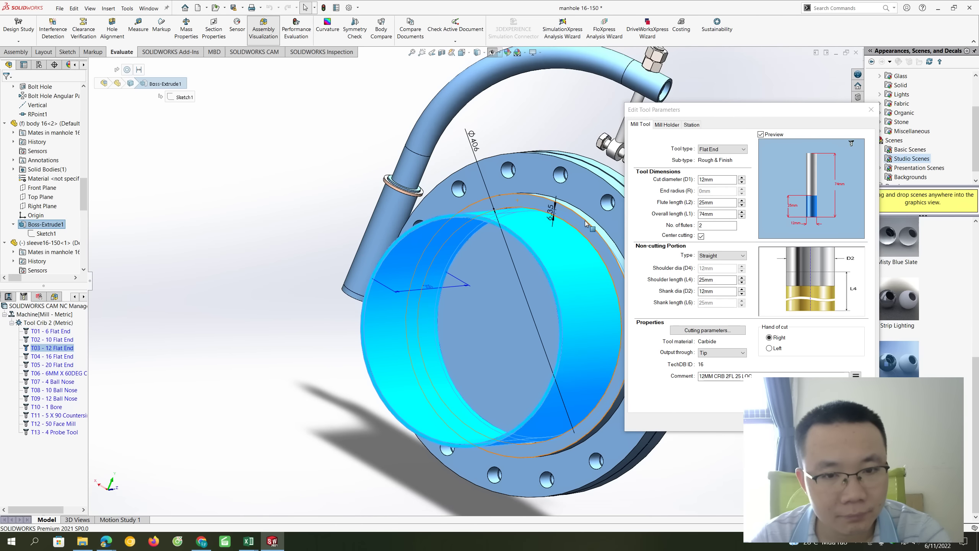
{"action": "scroll", "coordinate": [541, 188], "scroll_direction": "up", "scroll_amount": 1}
{"action": "scroll", "coordinate": [501, 299], "scroll_direction": "up", "scroll_amount": 1}
{"action": "mouse_move", "coordinate": [502, 299]}
{"action": "middle_mouse_down"}
{"action": "mouse_move", "coordinate": [490, 243]}
{"action": "mouse_move", "coordinate": [451, 211]}
{"action": "mouse_move", "coordinate": [468, 264]}
{"action": "middle_mouse_up"}
{"action": "scroll", "coordinate": [468, 265], "scroll_direction": "down", "scroll_amount": 2}
{"action": "scroll", "coordinate": [475, 286], "scroll_direction": "up", "scroll_amount": 1}
{"action": "scroll", "coordinate": [486, 309], "scroll_direction": "down", "scroll_amount": 1}
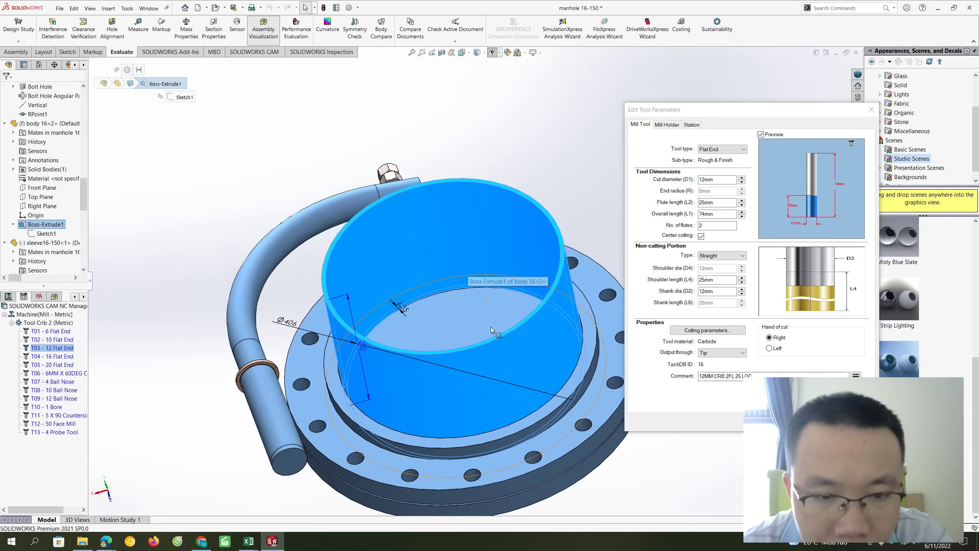
{"action": "scroll", "coordinate": [482, 323], "scroll_direction": "up", "scroll_amount": 1}
{"action": "scroll", "coordinate": [459, 297], "scroll_direction": "down", "scroll_amount": 2}
{"action": "scroll", "coordinate": [450, 280], "scroll_direction": "up", "scroll_amount": 2}
{"action": "key", "text": "Down"}
{"action": "key", "text": "Down"}
{"action": "key", "text": "Down"}
{"action": "key", "text": "Down"}
{"action": "key", "text": "Down"}
{"action": "key", "text": "Down"}
{"action": "key", "text": "Down"}
{"action": "key", "text": "Down"}
{"action": "key", "text": "Down"}
{"action": "key", "text": "Down"}
{"action": "key", "text": "Down"}
{"action": "key", "text": "Down"}
{"action": "key", "text": "Down"}
{"action": "key", "text": "Down"}
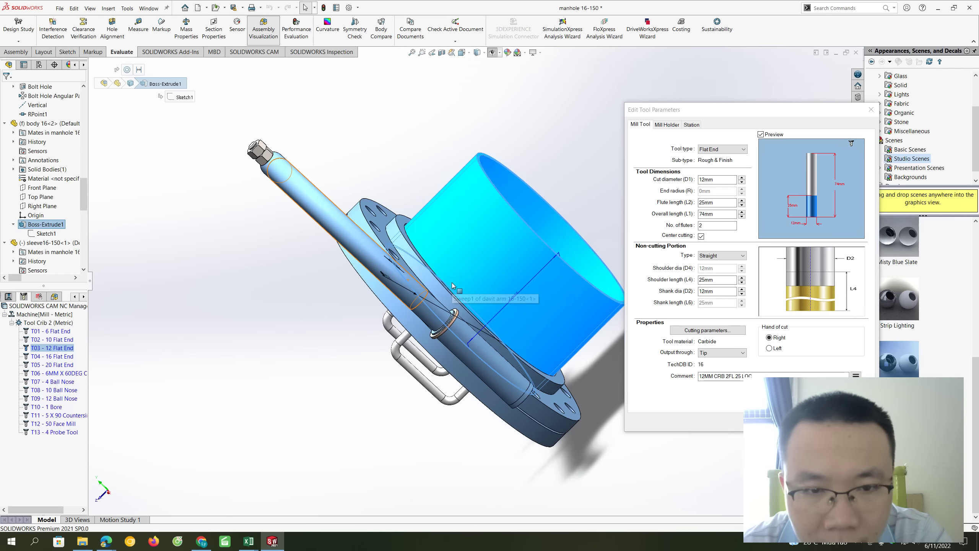
{"action": "key", "text": "Down"}
{"action": "key", "text": "Down"}
{"action": "key", "text": "Down"}
{"action": "key", "text": "Down"}
{"action": "key", "text": "Down"}
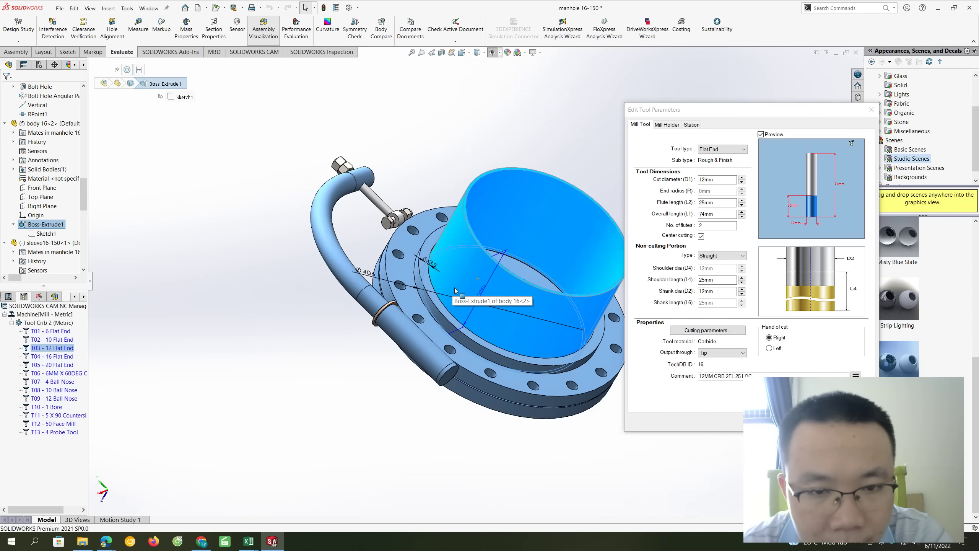
Rotate and zoom around the sleeve cylinder, then select its Sweep1 feature.
{"action": "scroll", "coordinate": [463, 288], "scroll_direction": "down", "scroll_amount": 2}
{"action": "scroll", "coordinate": [494, 285], "scroll_direction": "down", "scroll_amount": 1}
{"action": "scroll", "coordinate": [529, 273], "scroll_direction": "down", "scroll_amount": 2}
{"action": "scroll", "coordinate": [528, 271], "scroll_direction": "up", "scroll_amount": 2}
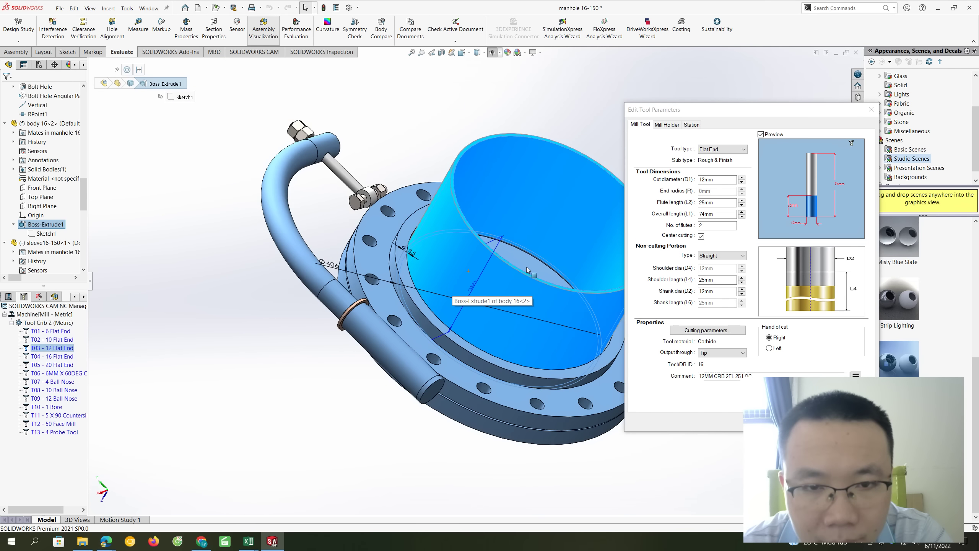
{"action": "scroll", "coordinate": [527, 266], "scroll_direction": "up", "scroll_amount": 1}
{"action": "key", "text": "Down"}
{"action": "key", "text": "Down"}
{"action": "key", "text": "Down"}
{"action": "key", "text": "Up"}
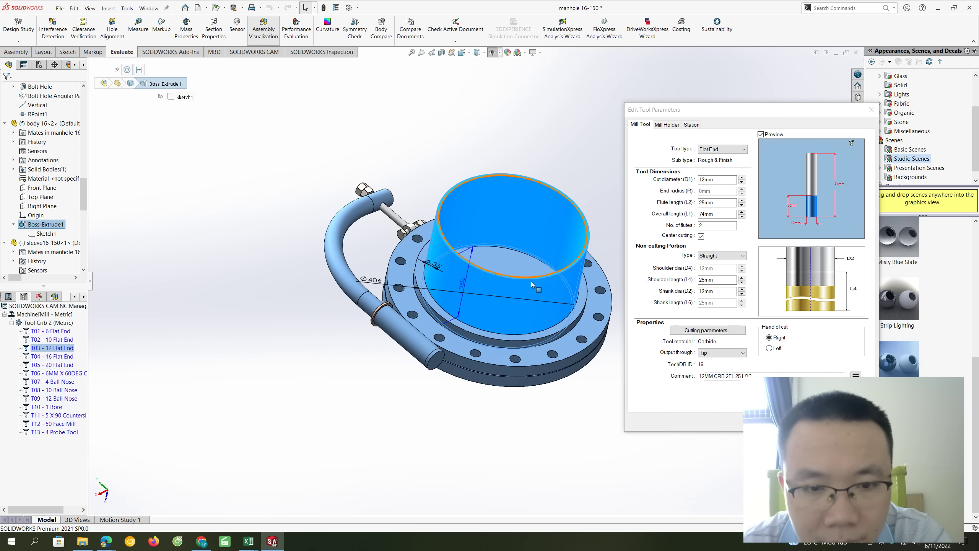
{"action": "scroll", "coordinate": [525, 272], "scroll_direction": "up", "scroll_amount": 1}
{"action": "scroll", "coordinate": [520, 278], "scroll_direction": "down", "scroll_amount": 1}
{"action": "key", "text": "Up"}
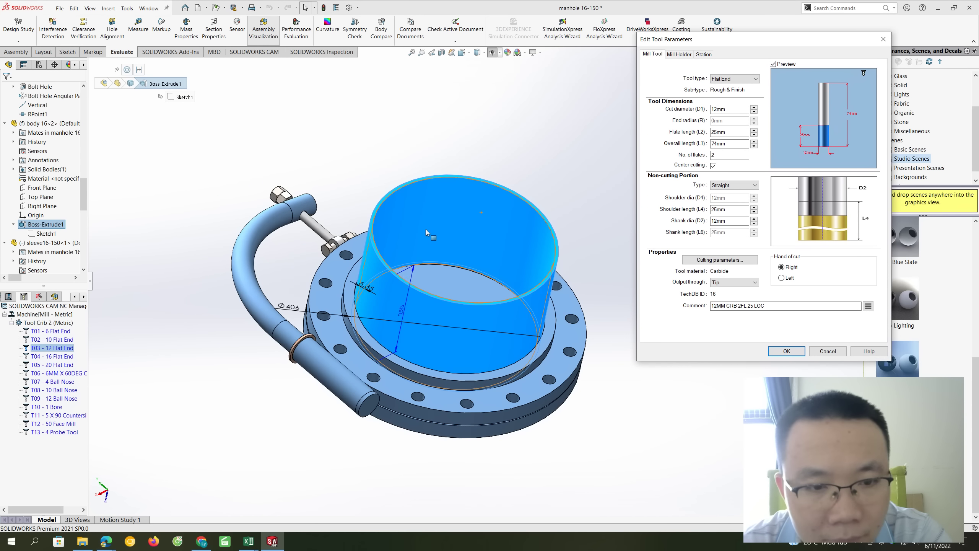
{"action": "key", "text": "ctrl+Right"}
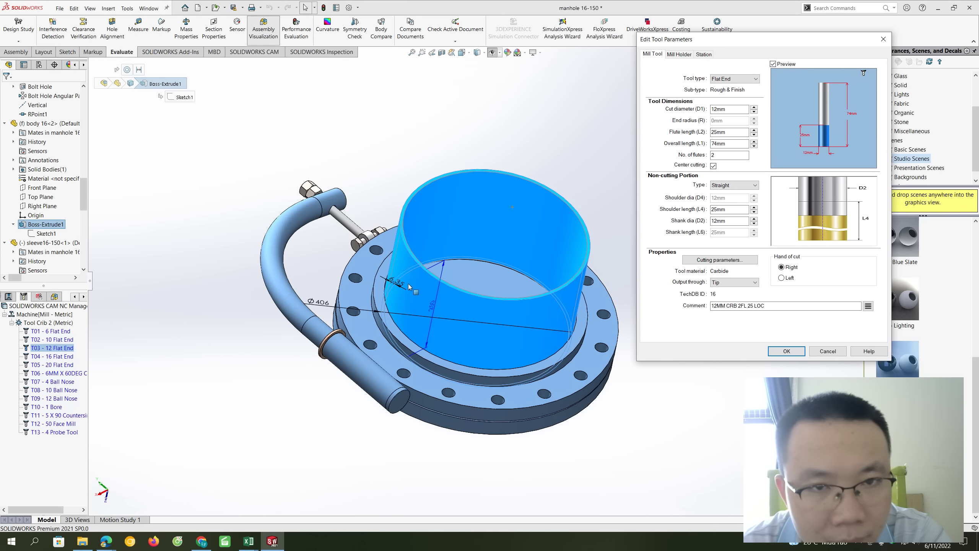
{"action": "key", "text": "Up"}
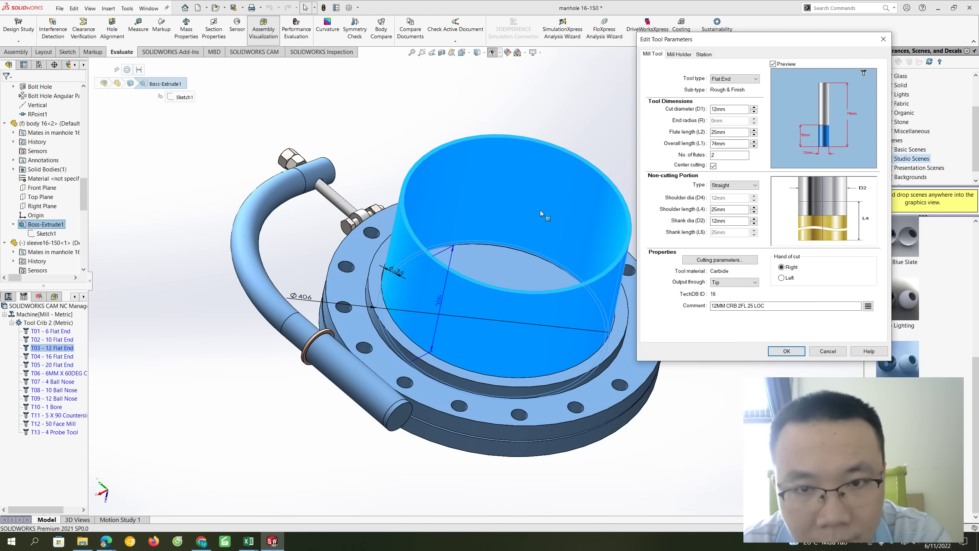
{"action": "scroll", "coordinate": [536, 162], "scroll_direction": "down", "scroll_amount": 3}
{"action": "scroll", "coordinate": [530, 153], "scroll_direction": "up", "scroll_amount": 3}
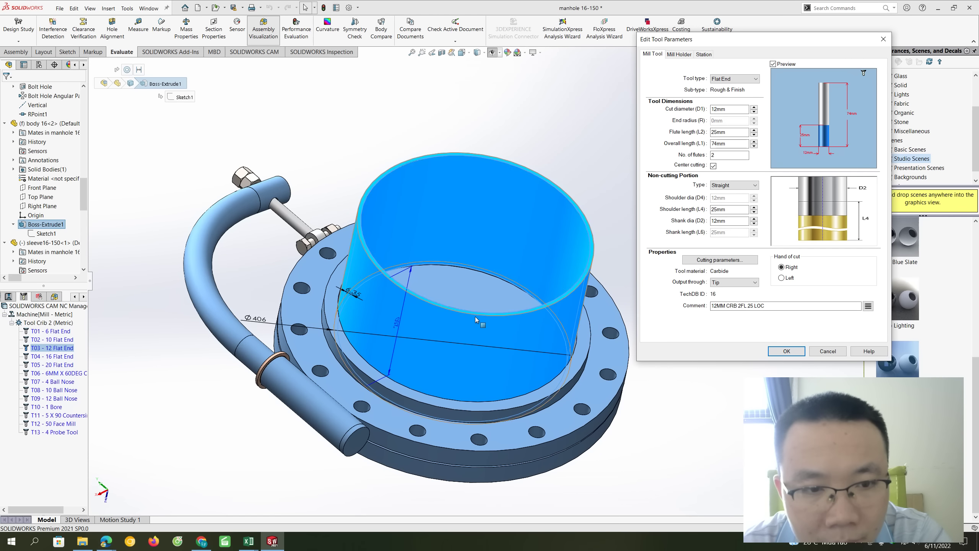
{"action": "left_click", "coordinate": [538, 154]}
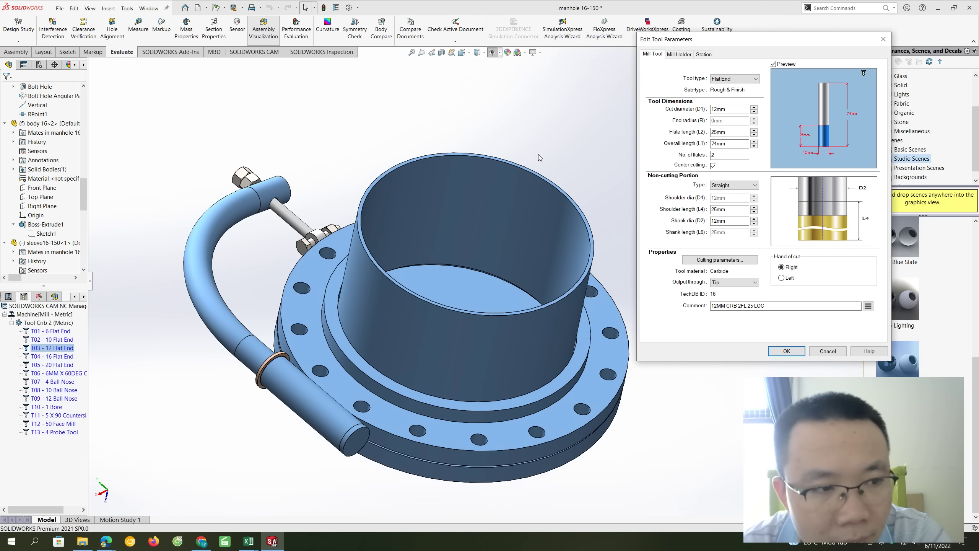
{"action": "scroll", "coordinate": [31, 255], "scroll_direction": "down", "scroll_amount": 3}
{"action": "left_click", "coordinate": [42, 269]}
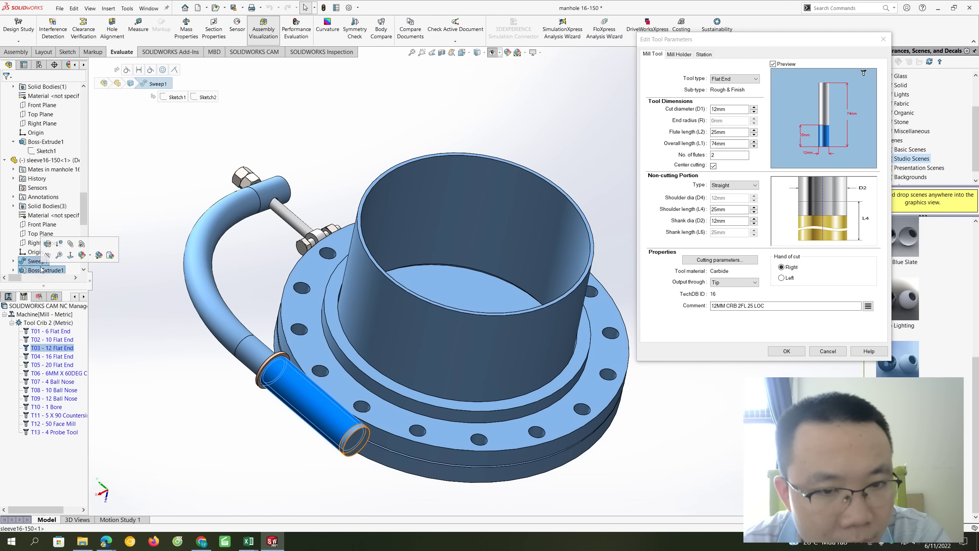
Select the manija<1> handle's Sweep1 to reveal its Sketch1 and Sketch2.
{"action": "scroll", "coordinate": [57, 251], "scroll_direction": "down", "scroll_amount": 3}
{"action": "scroll", "coordinate": [47, 247], "scroll_direction": "down", "scroll_amount": 3}
{"action": "left_click", "coordinate": [42, 244]}
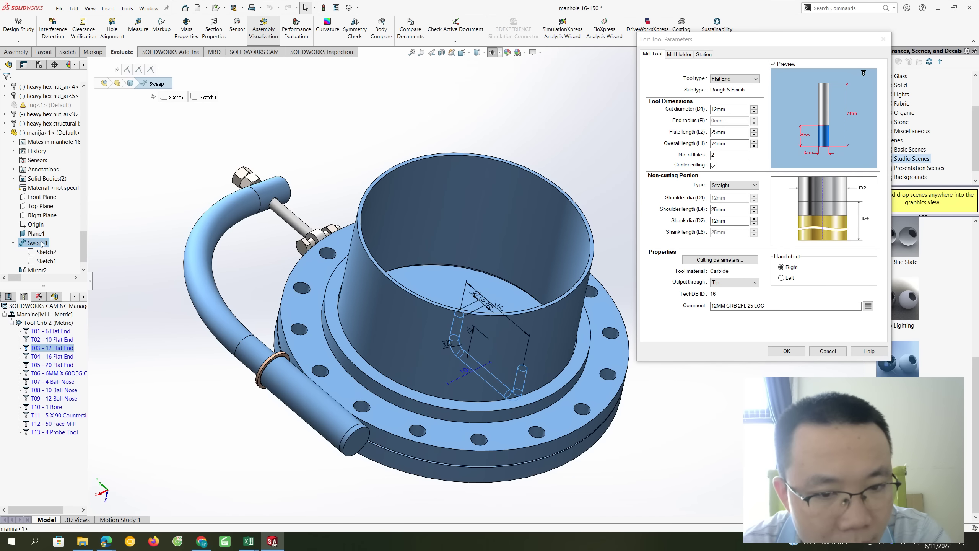
{"action": "scroll", "coordinate": [442, 338], "scroll_direction": "down", "scroll_amount": 3}
{"action": "scroll", "coordinate": [554, 314], "scroll_direction": "up", "scroll_amount": 2}
{"action": "scroll", "coordinate": [611, 298], "scroll_direction": "down", "scroll_amount": 2}
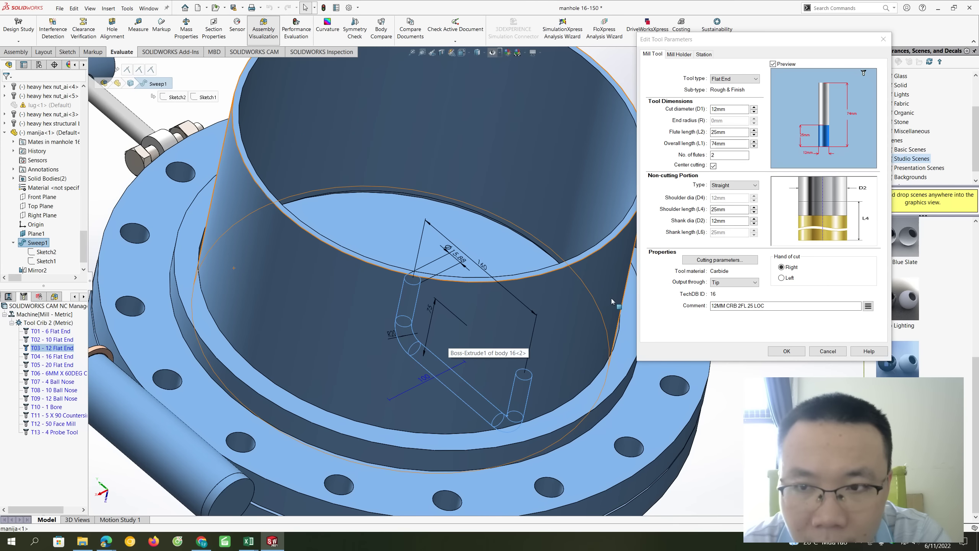
{"action": "scroll", "coordinate": [591, 293], "scroll_direction": "up", "scroll_amount": 1}
{"action": "scroll", "coordinate": [520, 296], "scroll_direction": "down", "scroll_amount": 2}
{"action": "scroll", "coordinate": [462, 247], "scroll_direction": "up", "scroll_amount": 2}
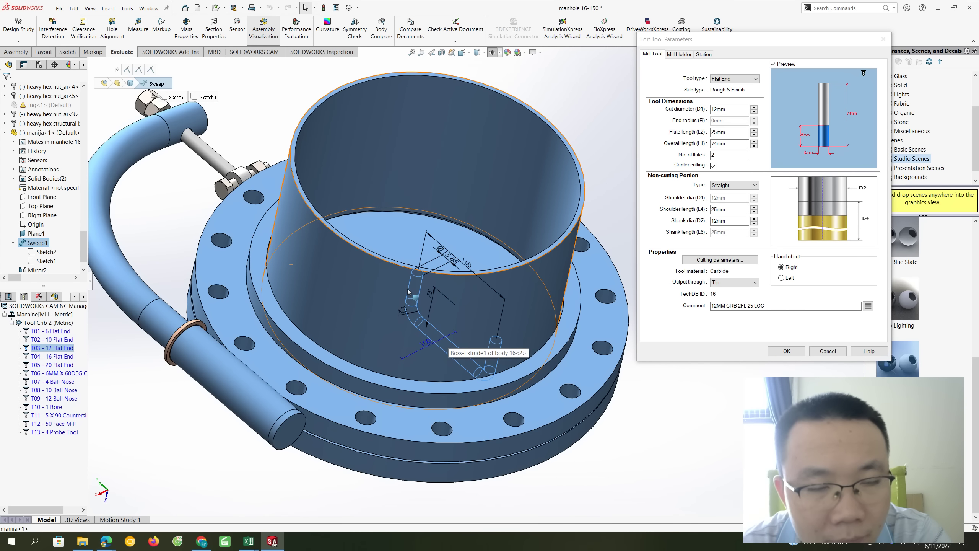
Zoom in on the handle's sweep sketches, then close T03's tool parameters.
{"action": "scroll", "coordinate": [456, 232], "scroll_direction": "down", "scroll_amount": 1}
{"action": "scroll", "coordinate": [471, 233], "scroll_direction": "up", "scroll_amount": 1}
{"action": "scroll", "coordinate": [474, 233], "scroll_direction": "up", "scroll_amount": 1}
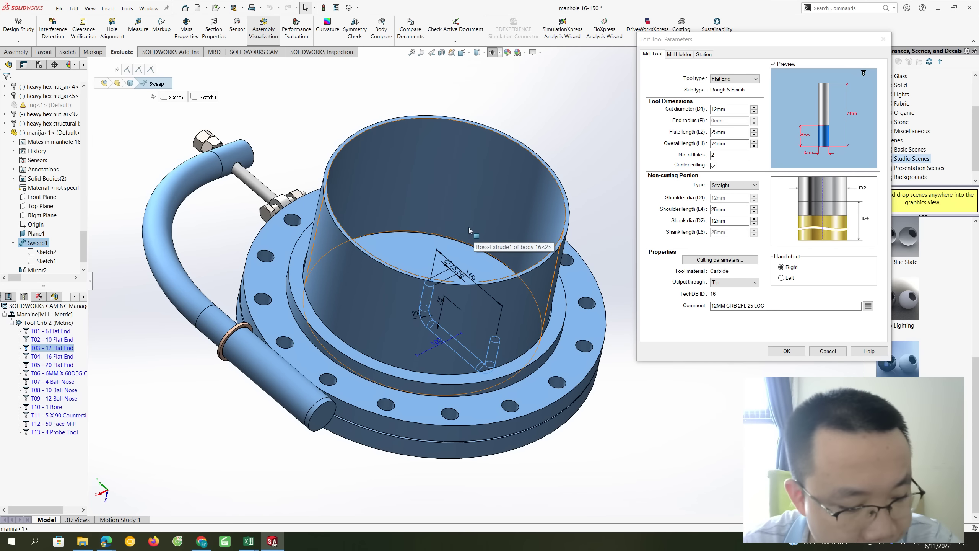
{"action": "scroll", "coordinate": [436, 247], "scroll_direction": "down", "scroll_amount": 1}
{"action": "scroll", "coordinate": [434, 257], "scroll_direction": "up", "scroll_amount": 1}
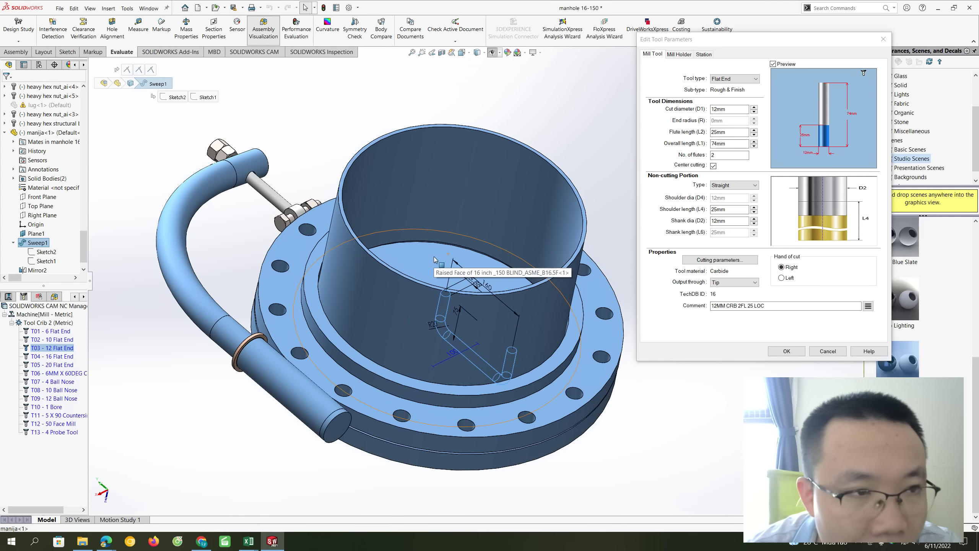
{"action": "scroll", "coordinate": [438, 254], "scroll_direction": "down", "scroll_amount": 1}
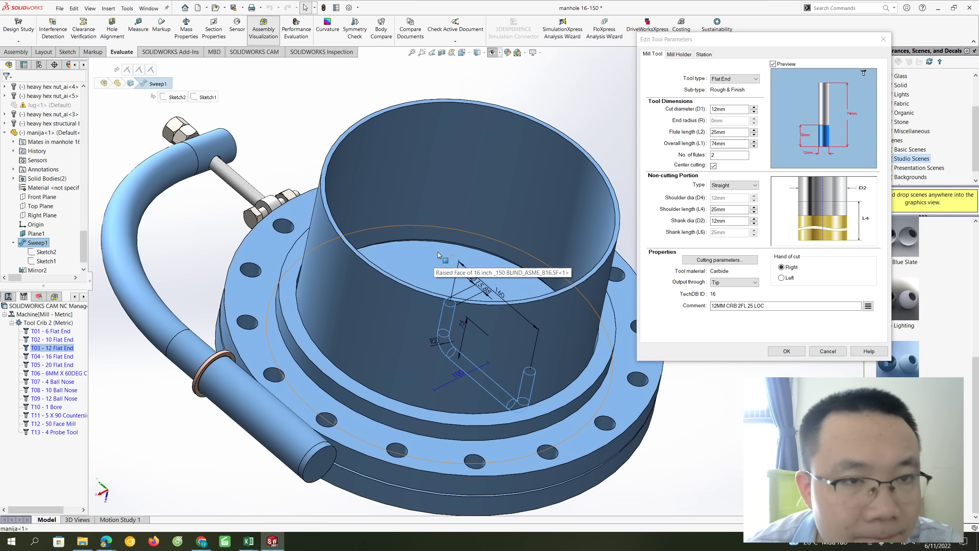
{"action": "scroll", "coordinate": [441, 253], "scroll_direction": "down", "scroll_amount": 1}
{"action": "scroll", "coordinate": [447, 254], "scroll_direction": "up", "scroll_amount": 1}
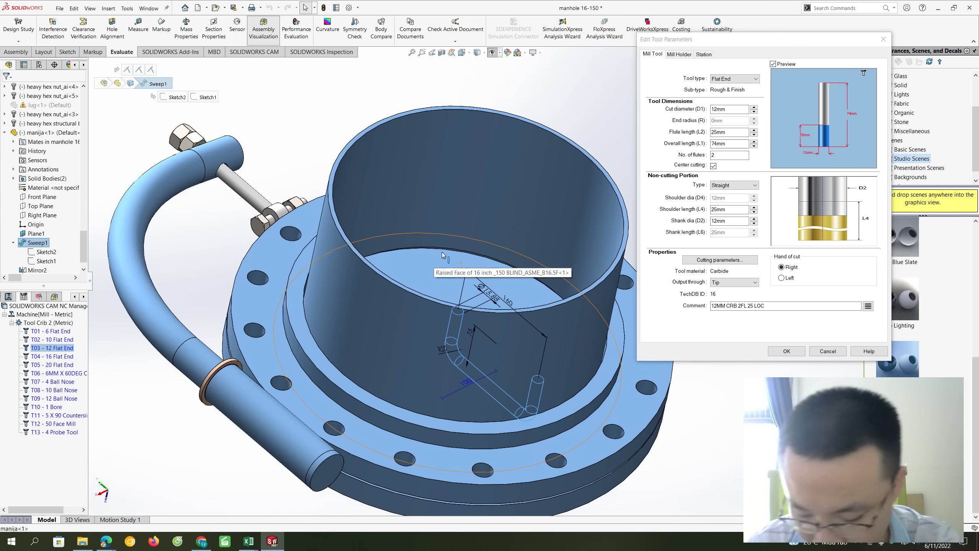
{"action": "scroll", "coordinate": [457, 268], "scroll_direction": "down", "scroll_amount": 1}
{"action": "scroll", "coordinate": [456, 267], "scroll_direction": "up", "scroll_amount": 1}
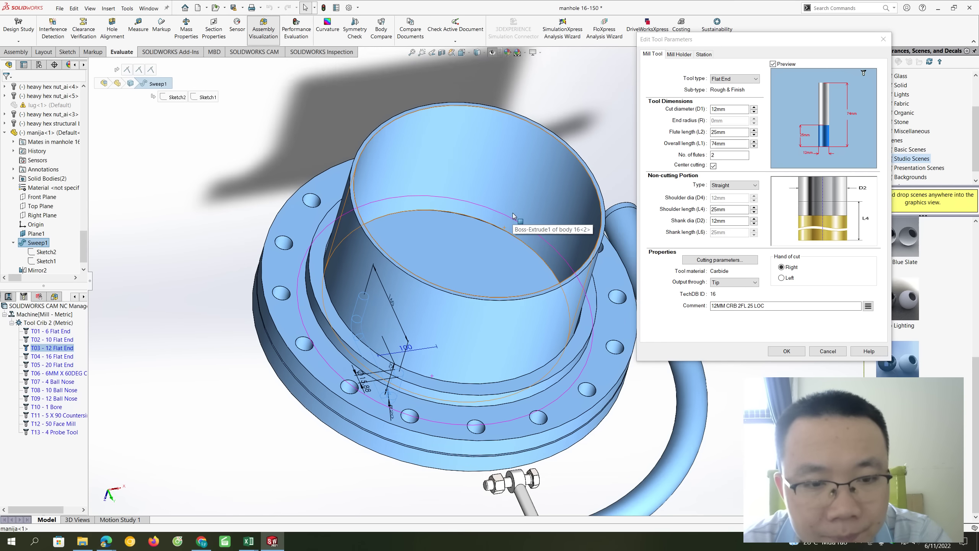
{"action": "left_click", "coordinate": [780, 351]}
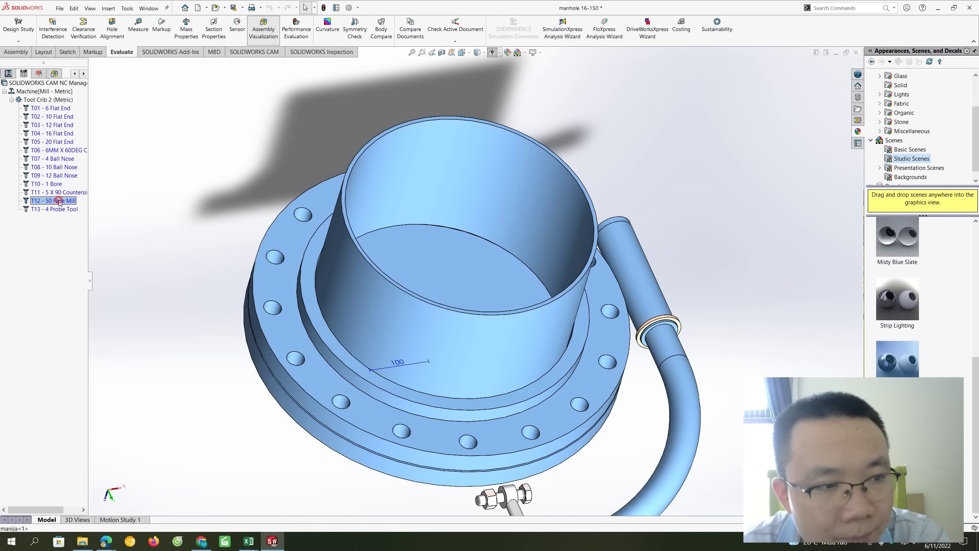
Open the T12 - 50 Face Mill tool's parameters and move them aside.
{"action": "double_click", "coordinate": [60, 202]}
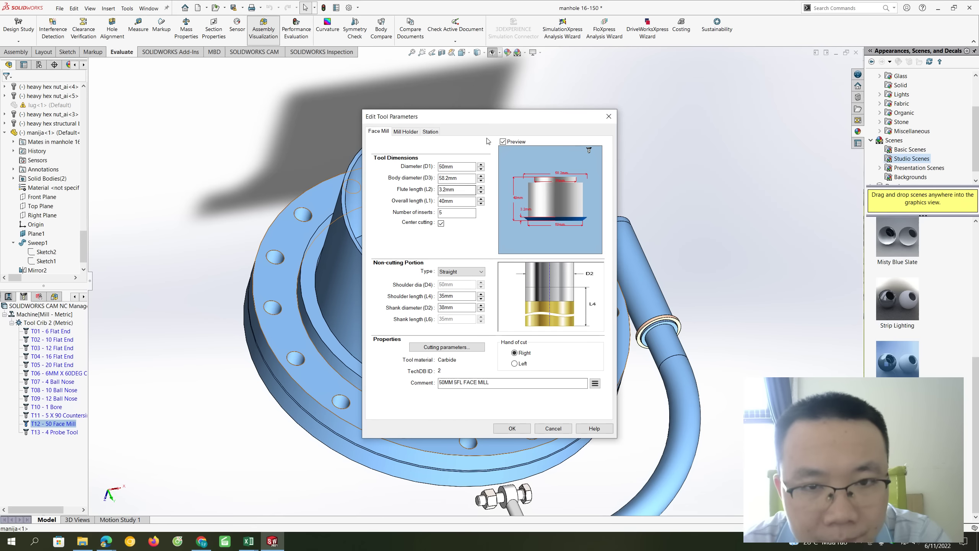
{"action": "left_click_drag", "start_coordinate": [483, 117], "coordinate": [761, 74]}
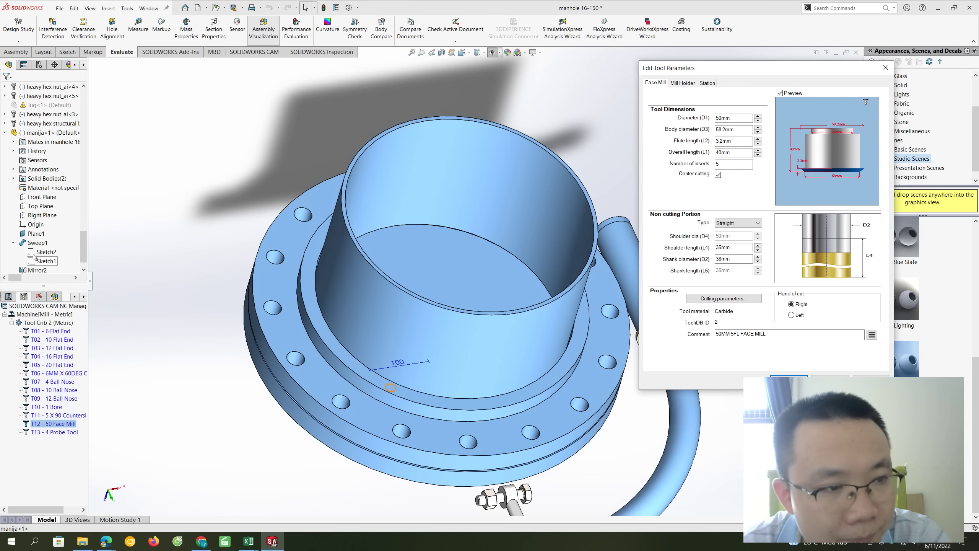
{"action": "middle_click_drag", "start_coordinate": [407, 241], "coordinate": [440, 269], "text": "ctrl"}
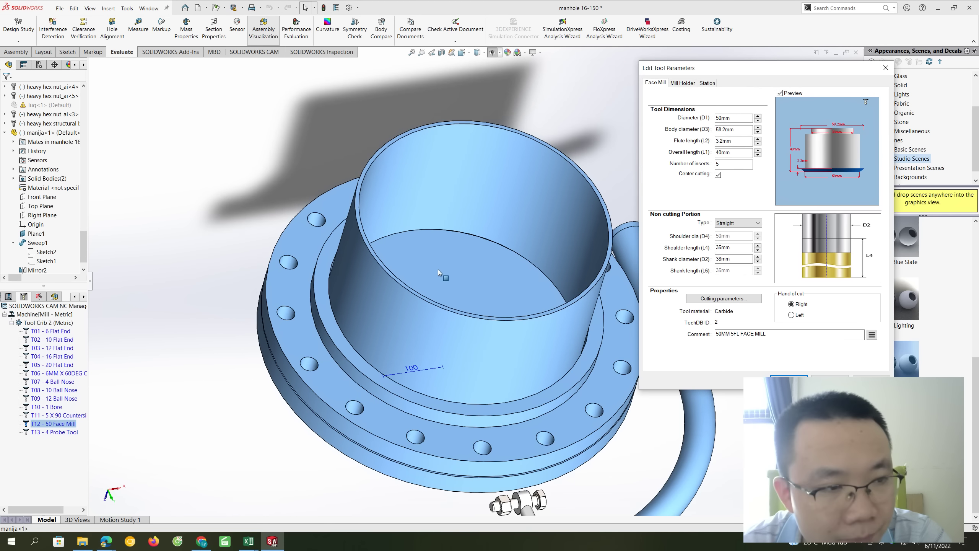
Run Performance Evaluation and Section Properties on the assembly, closing each report.
{"action": "left_click", "coordinate": [300, 41]}
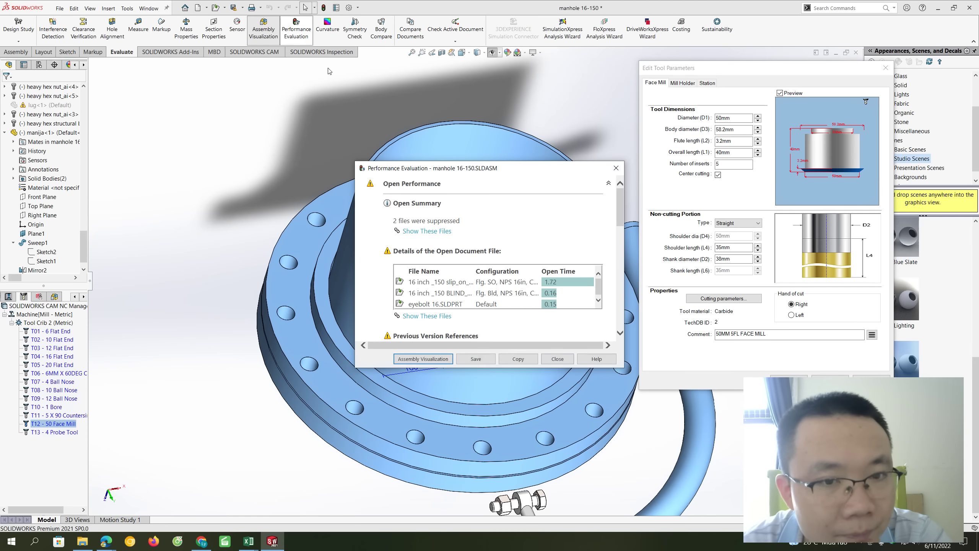
{"action": "scroll", "coordinate": [464, 279], "scroll_direction": "down", "scroll_amount": 3}
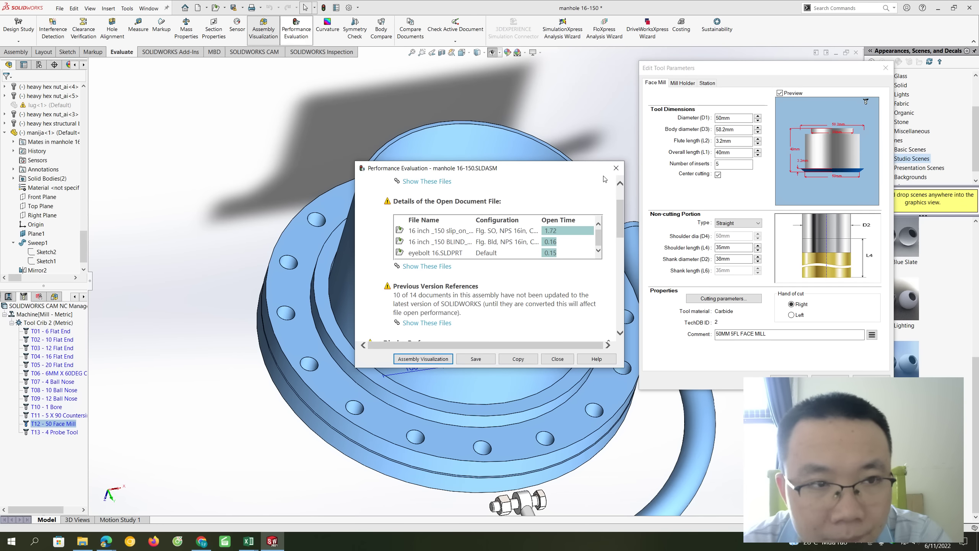
{"action": "left_click", "coordinate": [616, 168]}
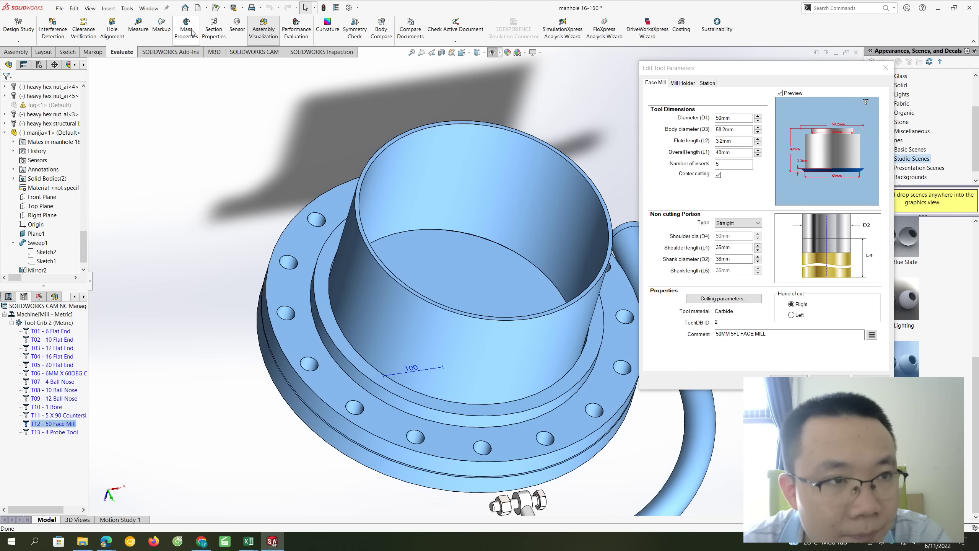
{"action": "left_click", "coordinate": [208, 26]}
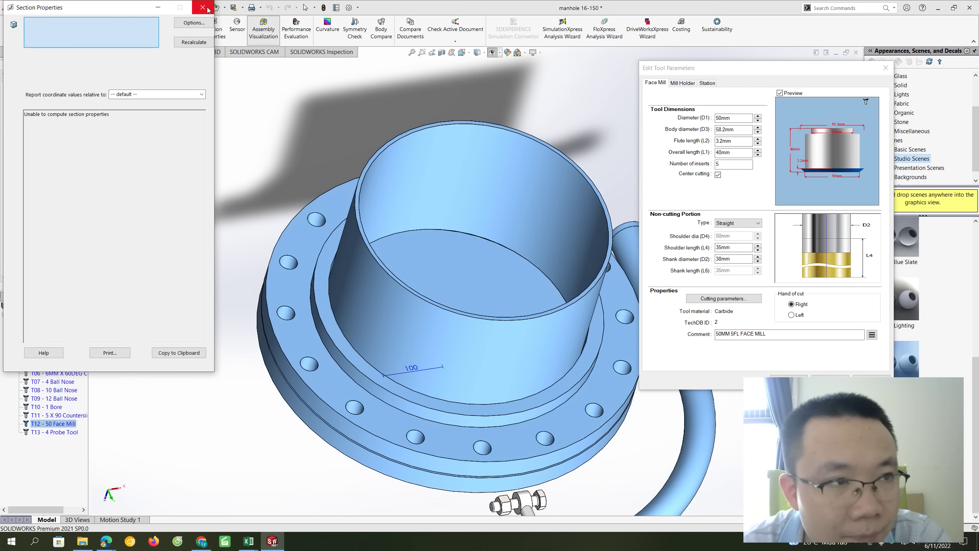
{"action": "left_click", "coordinate": [207, 8]}
Start a Hole Alignment check on body 16-2 and the blind flange, then cancel it.
{"action": "left_click", "coordinate": [116, 28]}
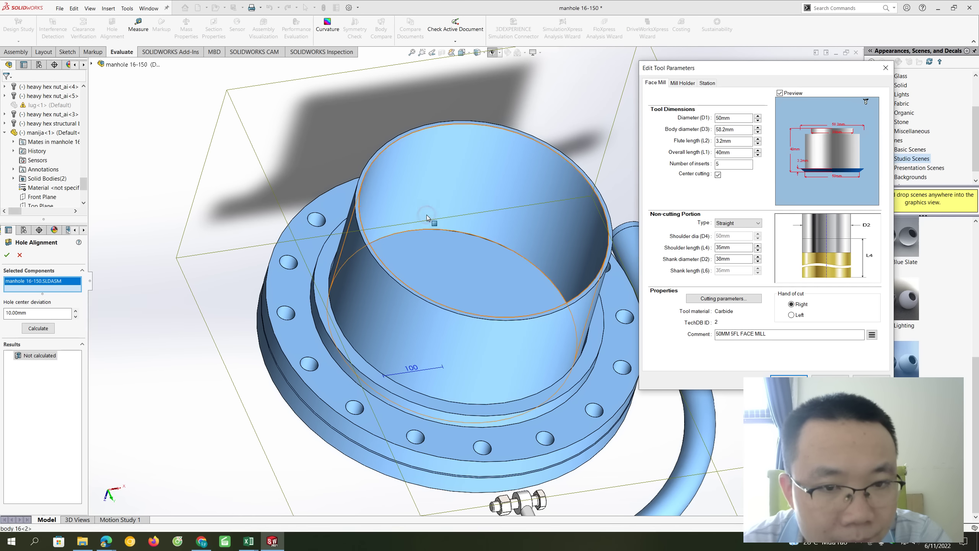
{"action": "left_click", "coordinate": [426, 218]}
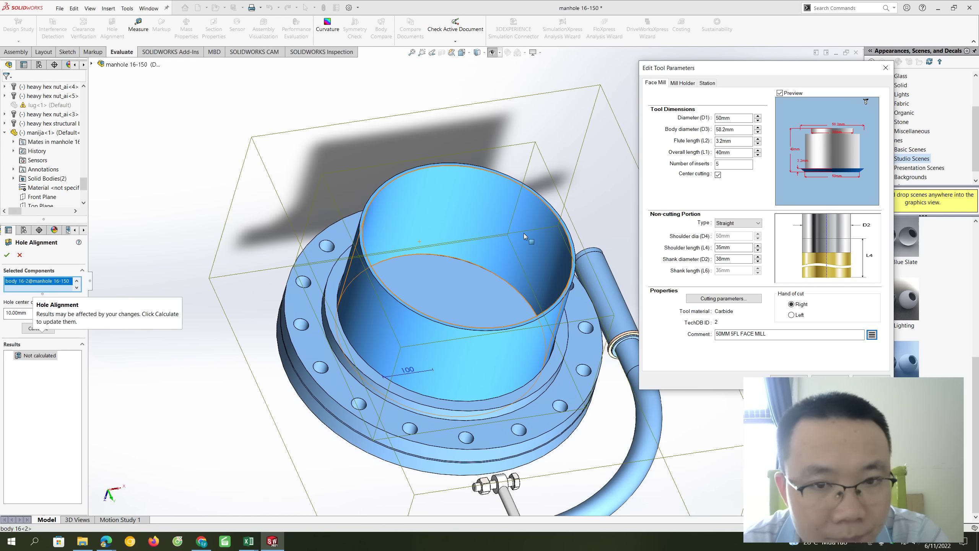
{"action": "scroll", "coordinate": [556, 275], "scroll_direction": "up", "scroll_amount": 3}
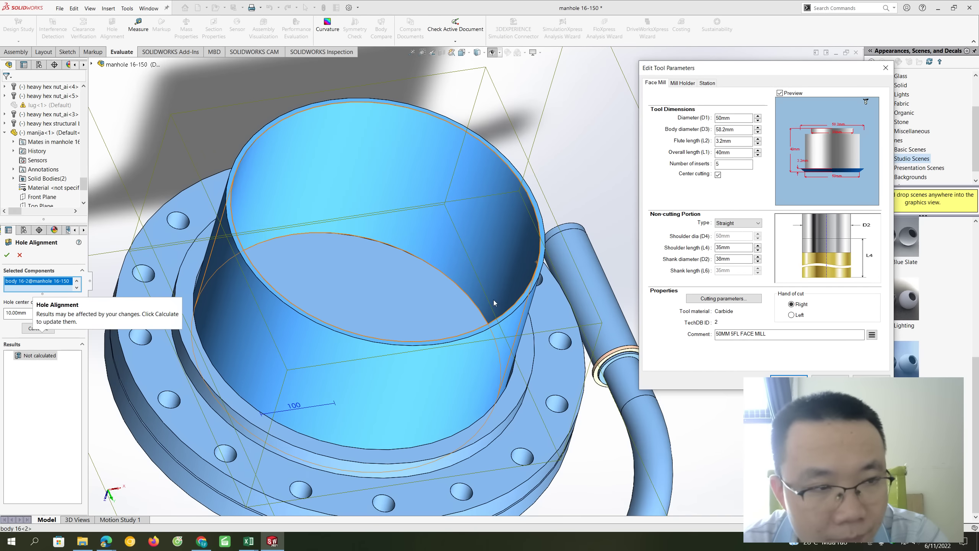
{"action": "left_click", "coordinate": [378, 264]}
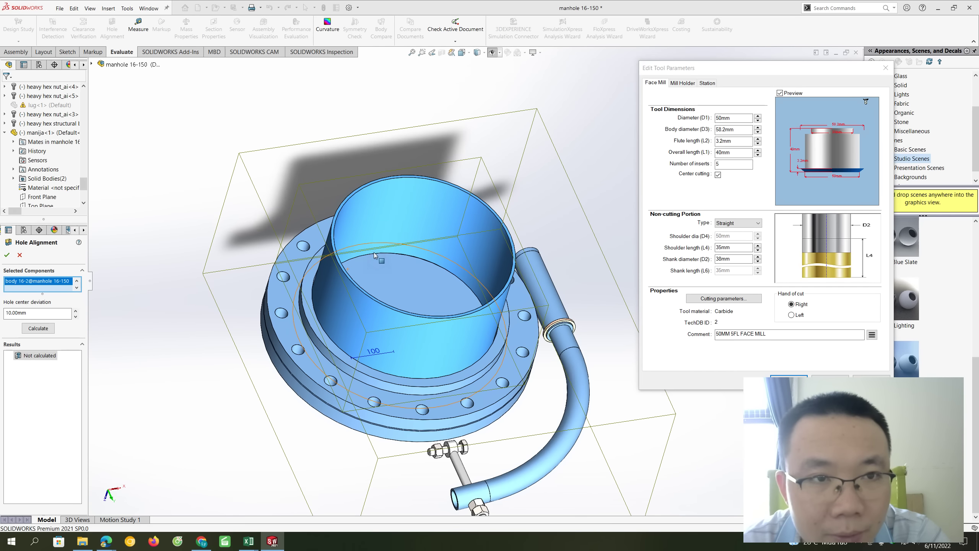
{"action": "left_click", "coordinate": [20, 255]}
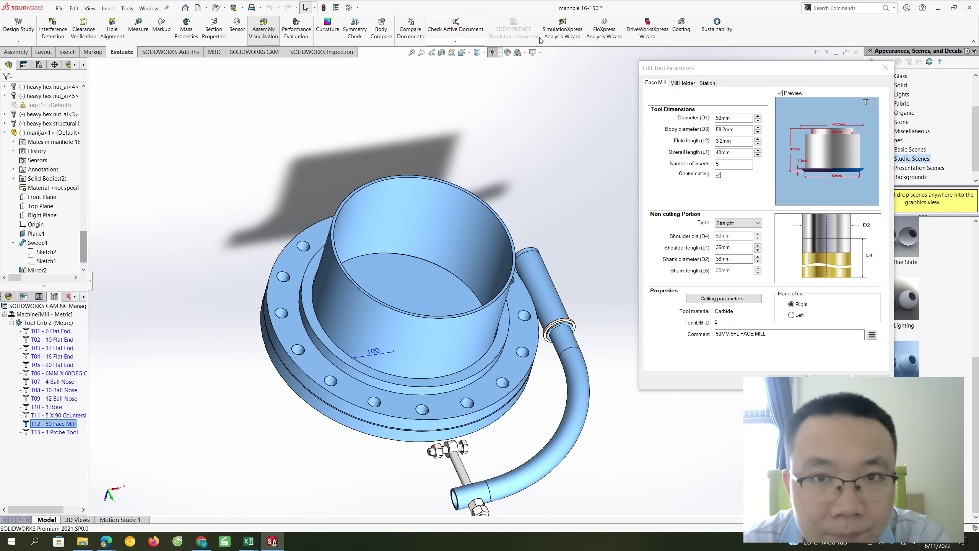
Try SimulationXpress and FloXpress, dismissing both, then show the SOLIDWORKS CAM commands.
{"action": "left_click", "coordinate": [556, 36]}
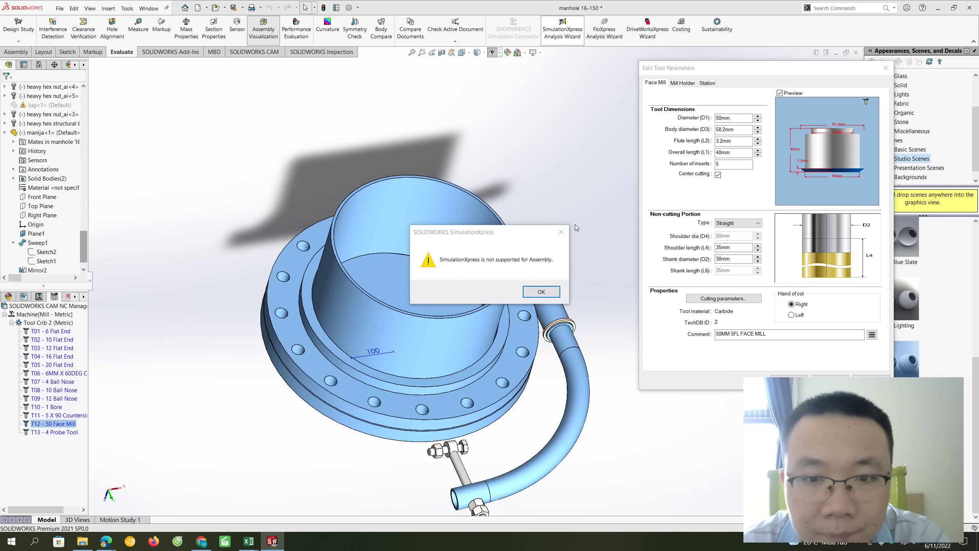
{"action": "left_click", "coordinate": [561, 232]}
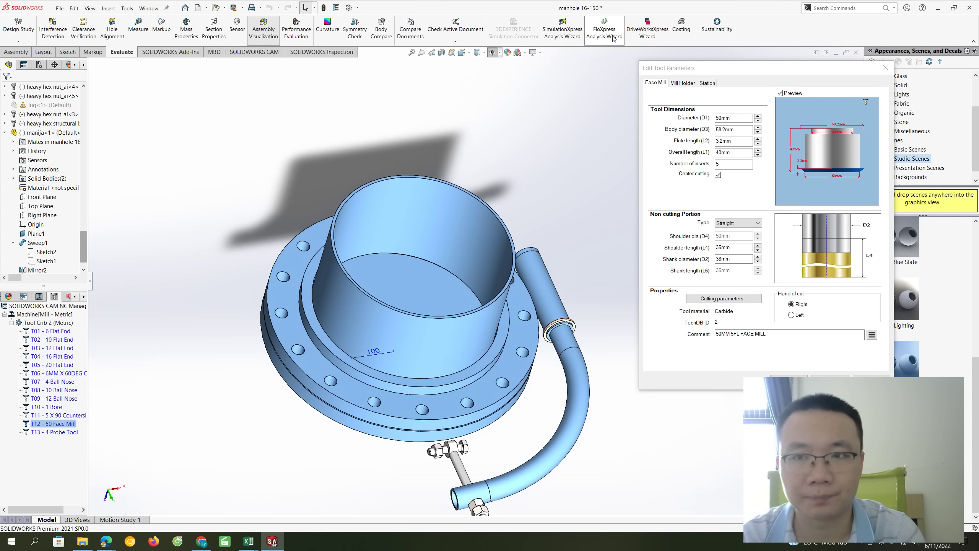
{"action": "left_click", "coordinate": [614, 39]}
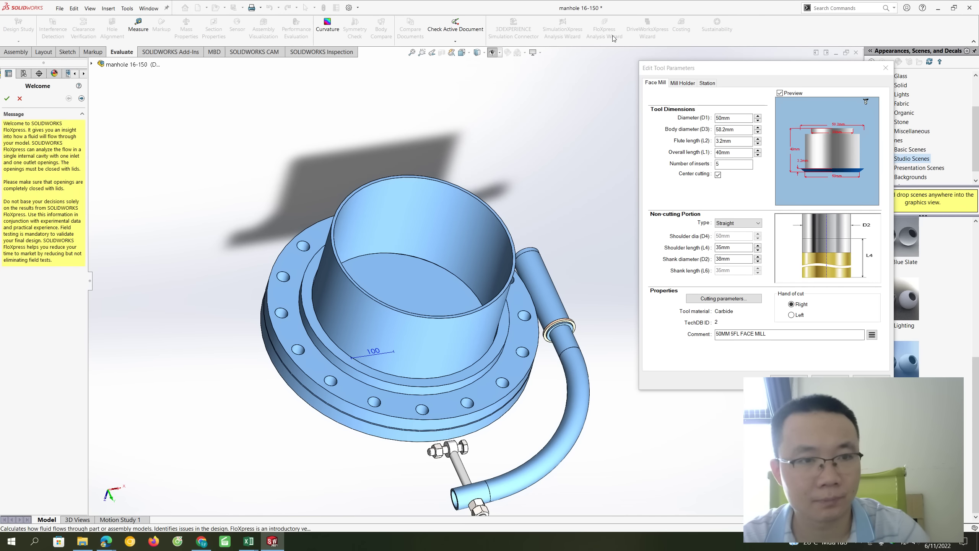
{"action": "left_click", "coordinate": [19, 101]}
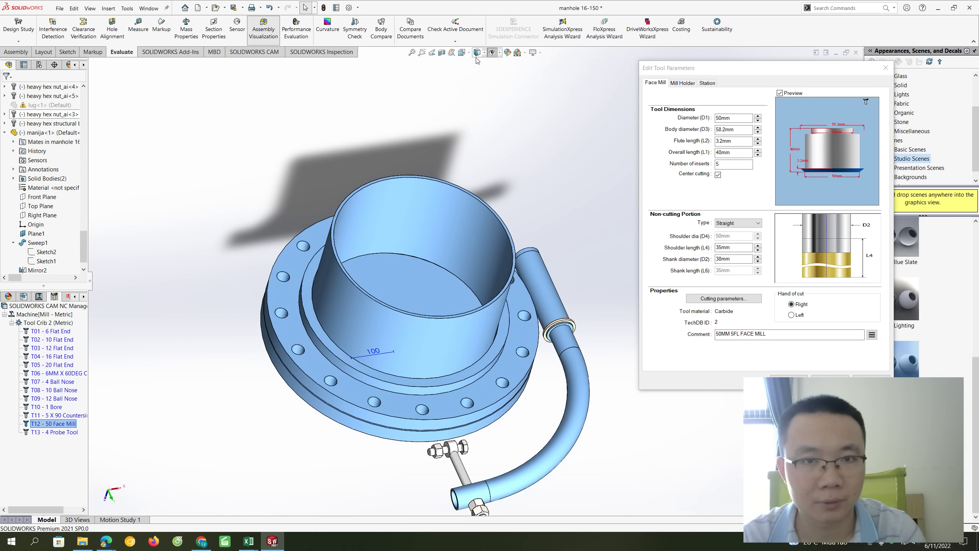
{"action": "left_click", "coordinate": [343, 54]}
{"action": "left_click", "coordinate": [270, 55]}
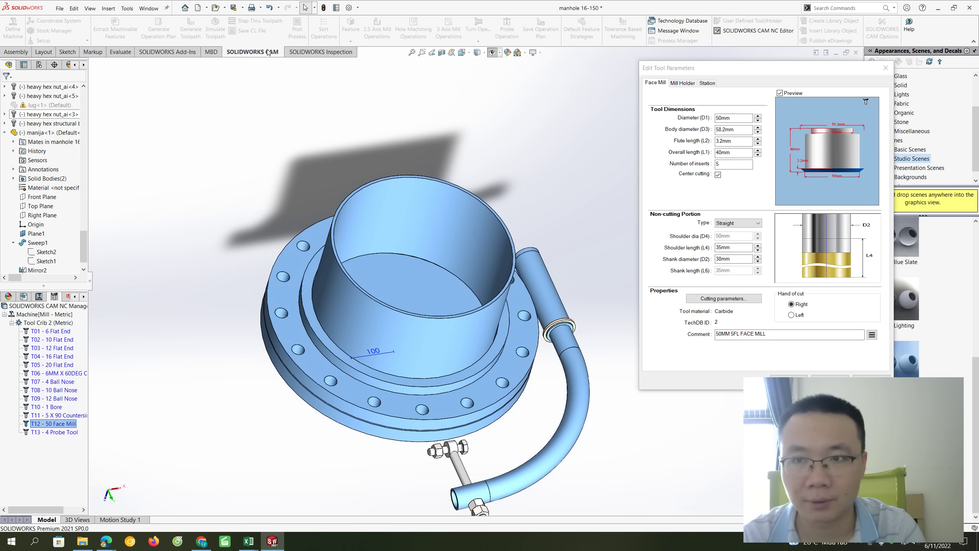
Close T12's tool parameters and start, then cancel, a fixture coordinate system.
{"action": "left_click", "coordinate": [886, 68]}
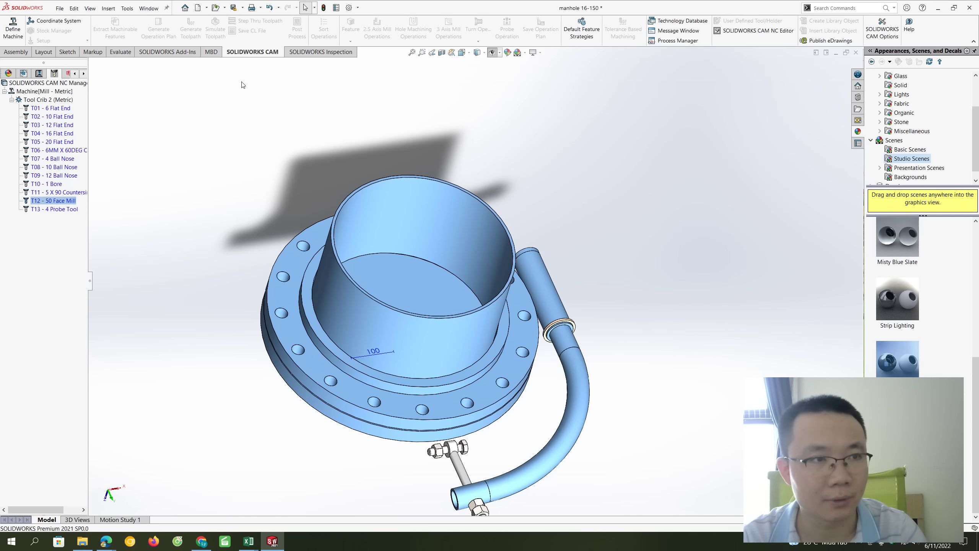
{"action": "left_click", "coordinate": [85, 24]}
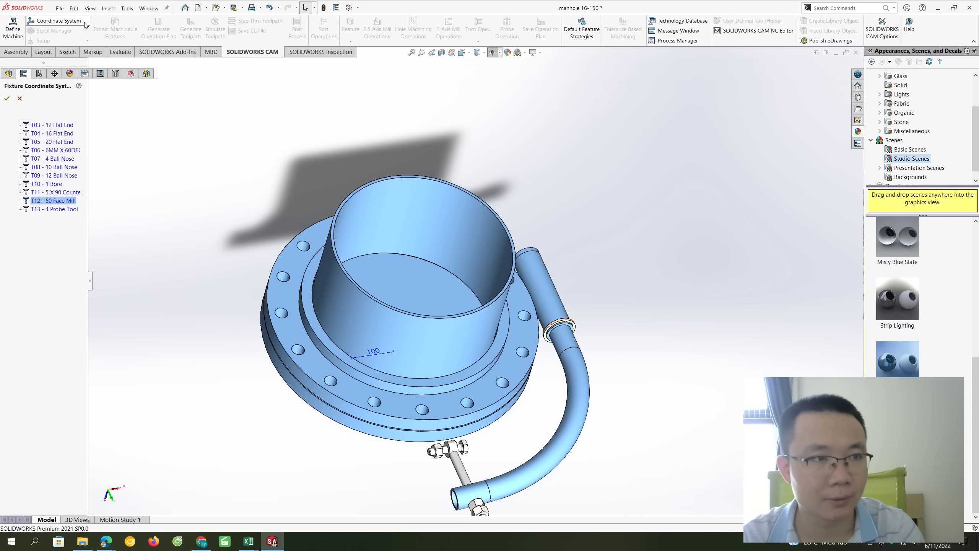
{"action": "left_click", "coordinate": [441, 262]}
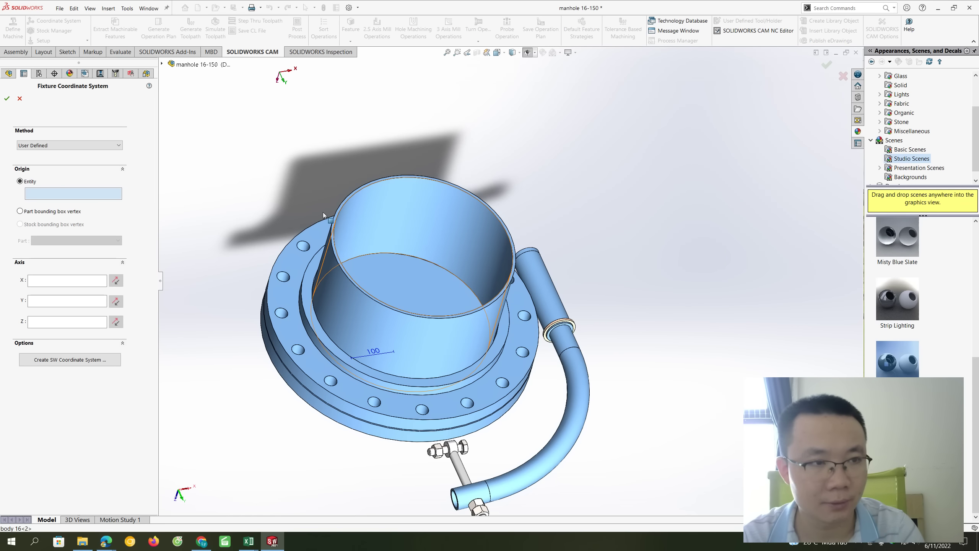
{"action": "left_click", "coordinate": [19, 98]}
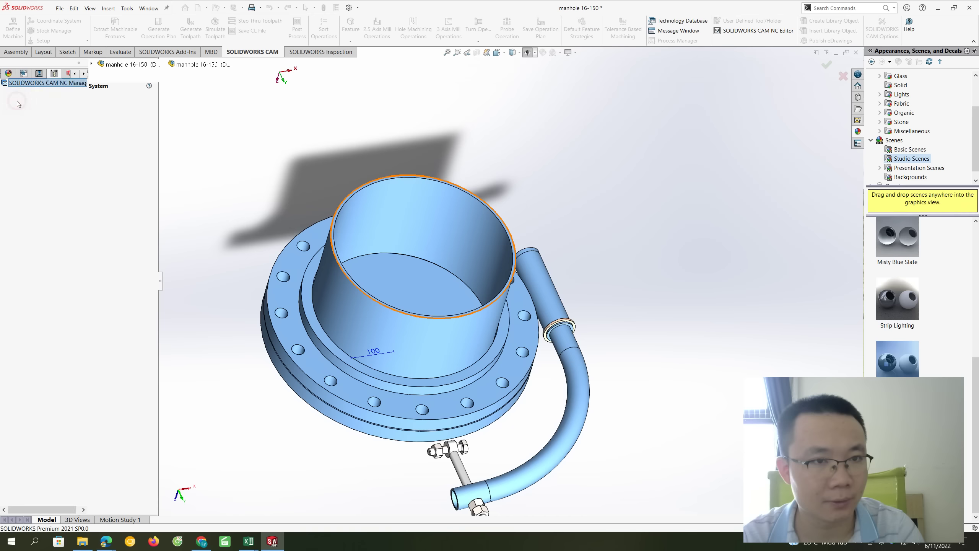
Toggle the Motion, Toolbox and Plastics add-ins and flip the model to its handle side.
{"action": "left_click", "coordinate": [183, 52]}
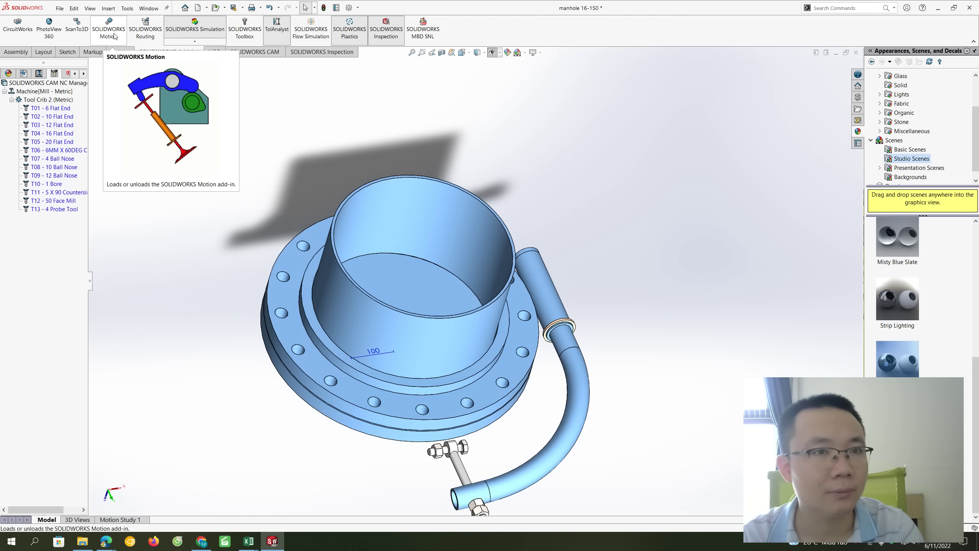
{"action": "left_click", "coordinate": [114, 35]}
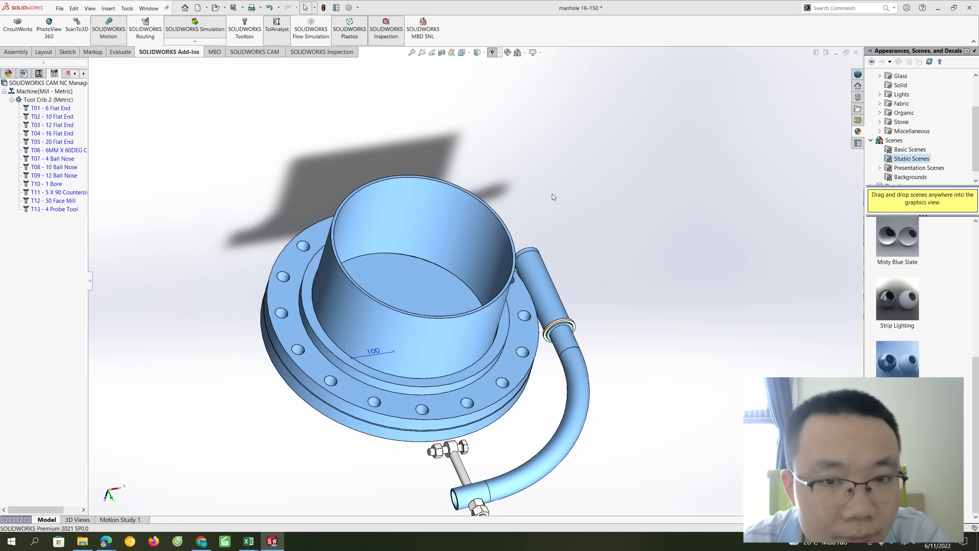
{"action": "middle_click_drag", "start_coordinate": [553, 193], "coordinate": [371, 96]}
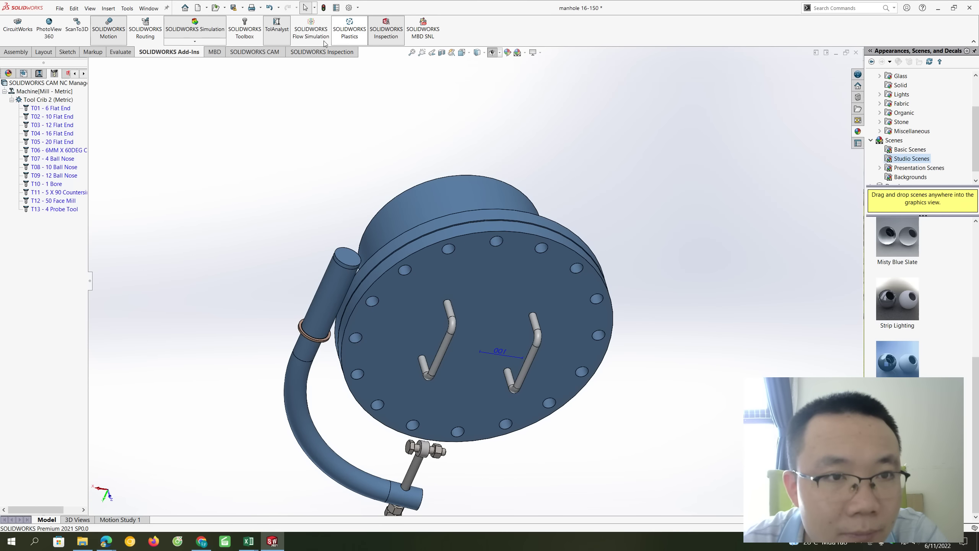
{"action": "left_click", "coordinate": [256, 30]}
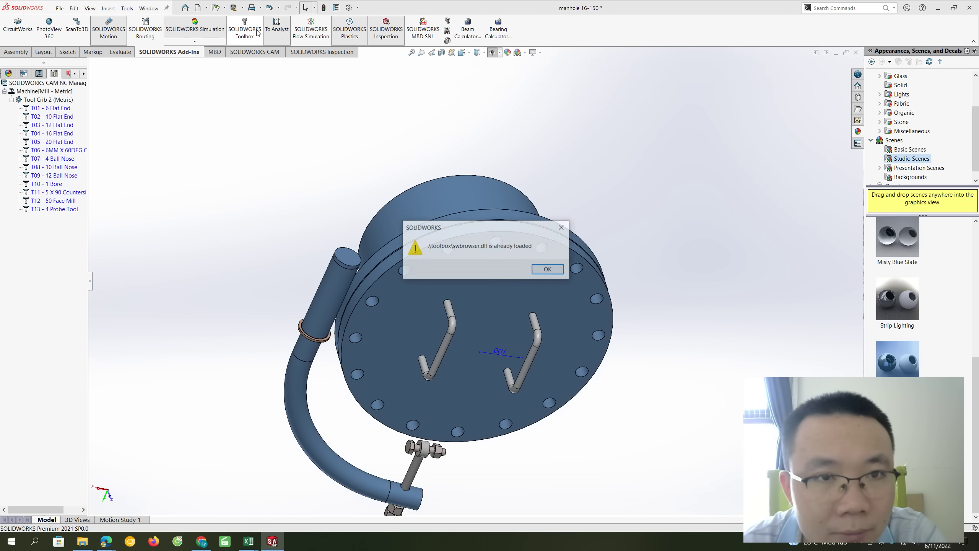
{"action": "left_click", "coordinate": [549, 272]}
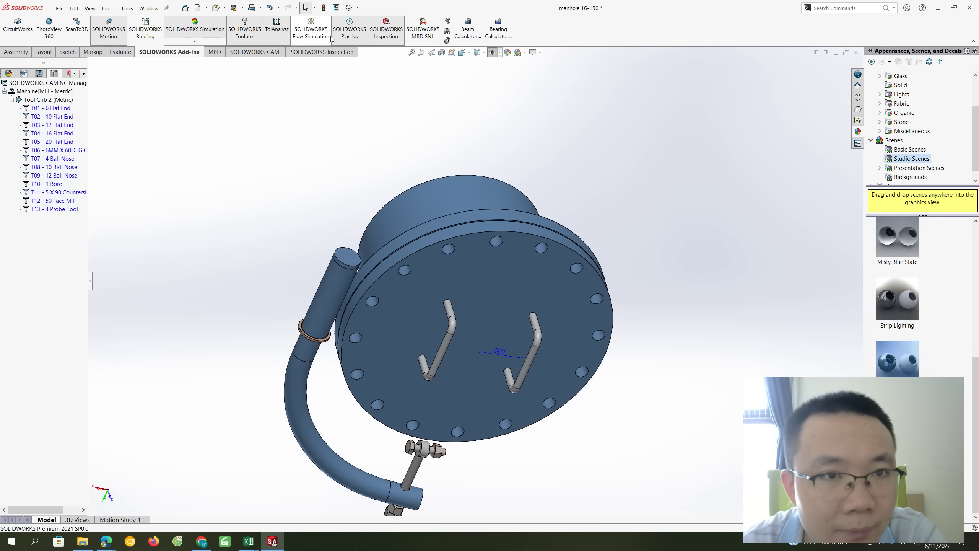
{"action": "left_click", "coordinate": [345, 35]}
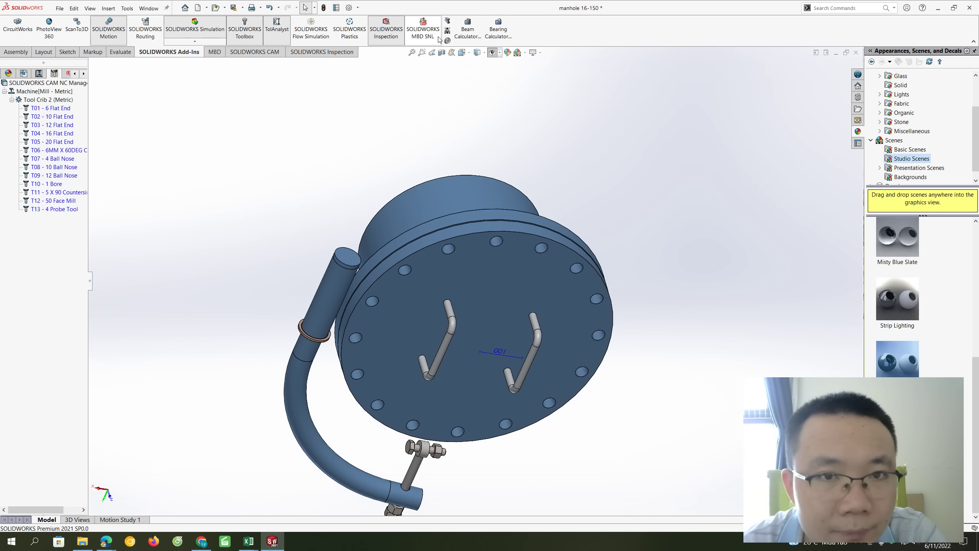
{"action": "left_click", "coordinate": [348, 53]}
{"action": "left_click", "coordinate": [262, 52]}
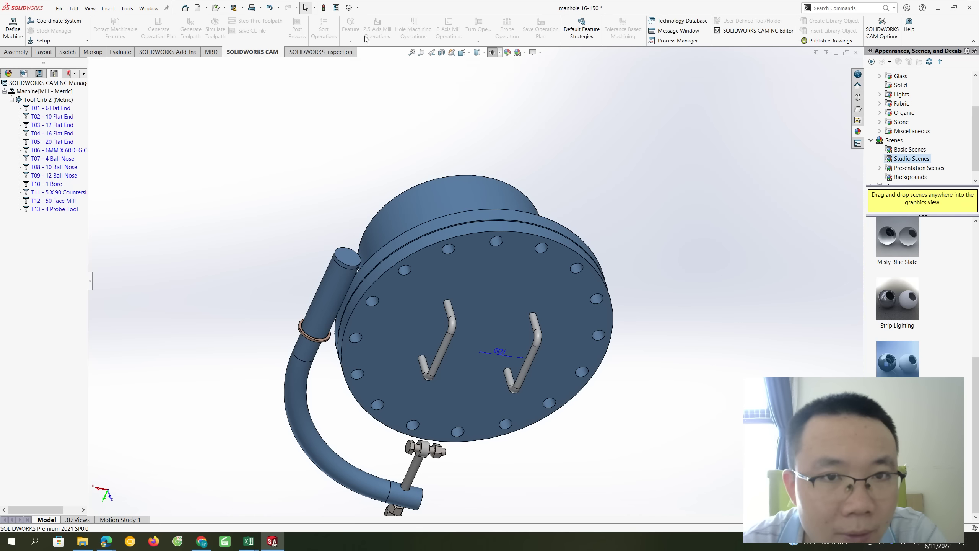
Open the Mill - Metric machine settings and view the Mill 5 axis - Metric machine.
{"action": "left_click", "coordinate": [458, 273]}
{"action": "key", "text": "ctrl+7"}
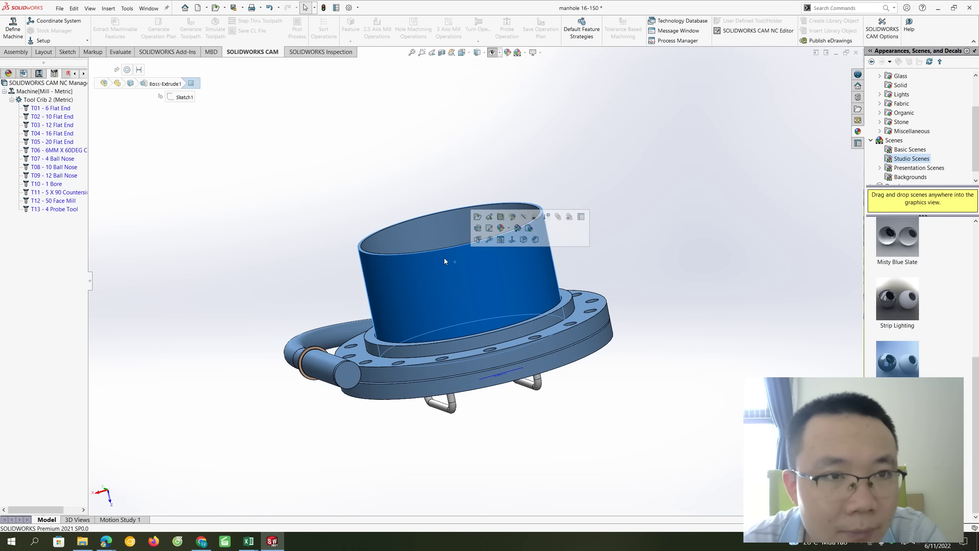
{"action": "left_click", "coordinate": [38, 74]}
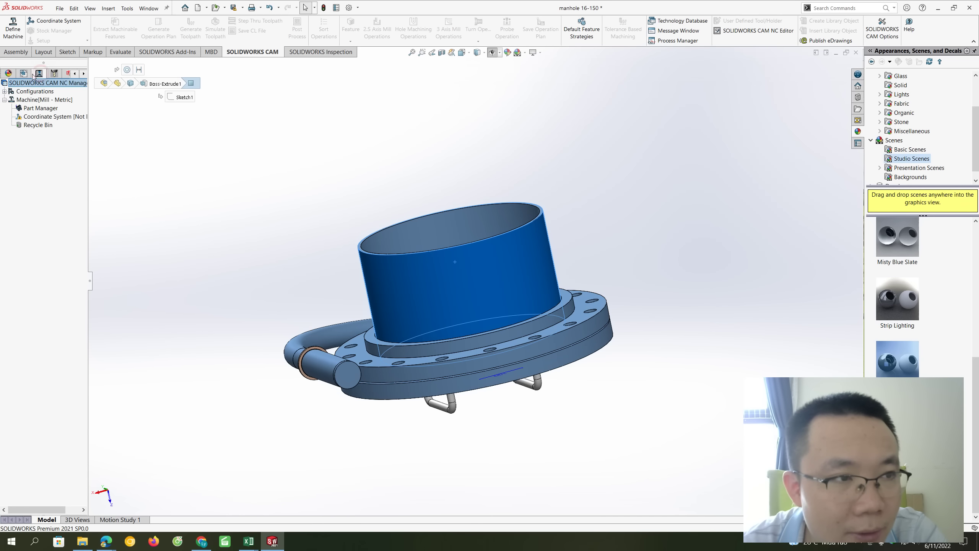
{"action": "left_click", "coordinate": [31, 100]}
{"action": "double_click", "coordinate": [31, 100]}
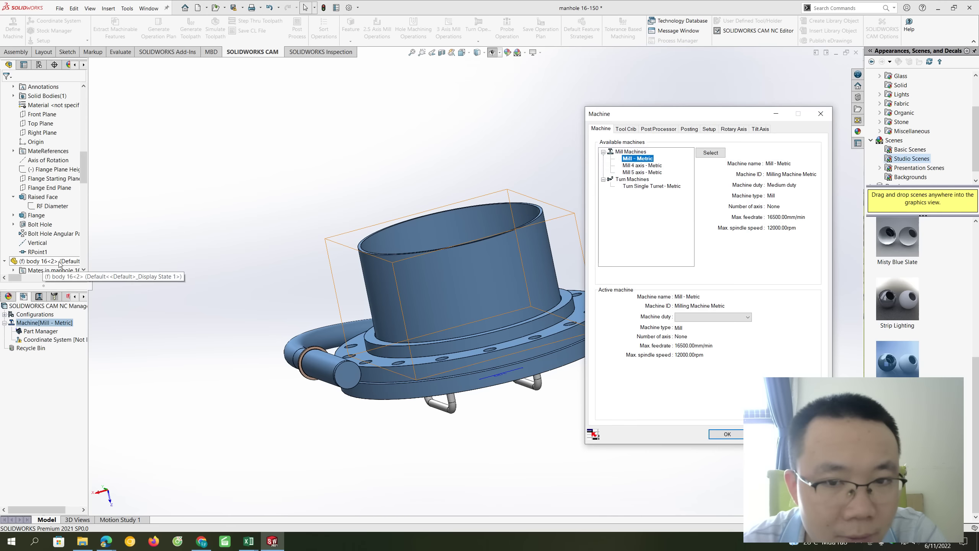
{"action": "left_click_drag", "start_coordinate": [657, 113], "coordinate": [712, 113]}
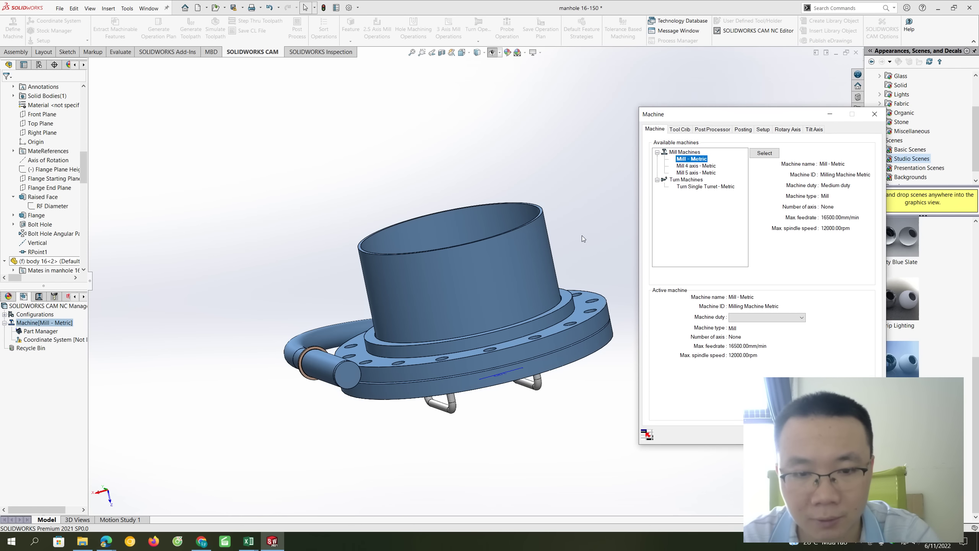
{"action": "left_click", "coordinate": [697, 173]}
{"action": "left_click", "coordinate": [611, 261]}
{"action": "mouse_move", "coordinate": [610, 261]}
{"action": "middle_mouse_down"}
{"action": "mouse_move", "coordinate": [505, 333]}
{"action": "mouse_move", "coordinate": [471, 150]}
{"action": "middle_mouse_up"}
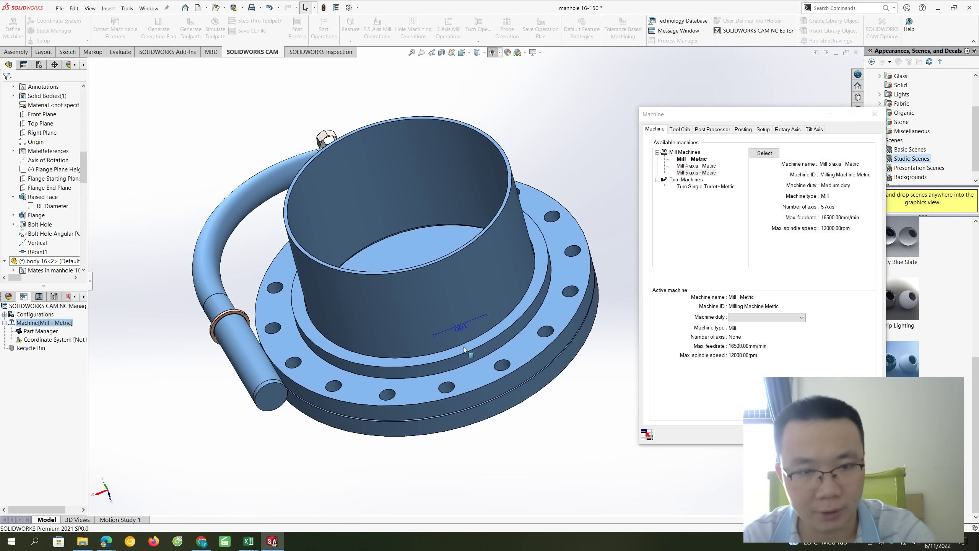
Preview a Front Plane section view, review Post Processor and Setup, then close machine settings.
{"action": "left_click", "coordinate": [442, 52]}
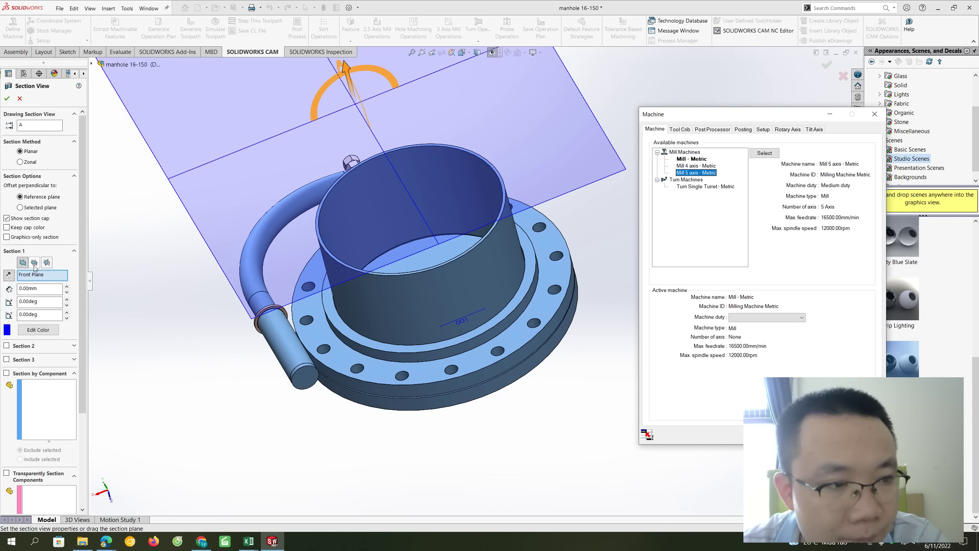
{"action": "left_click", "coordinate": [34, 263]}
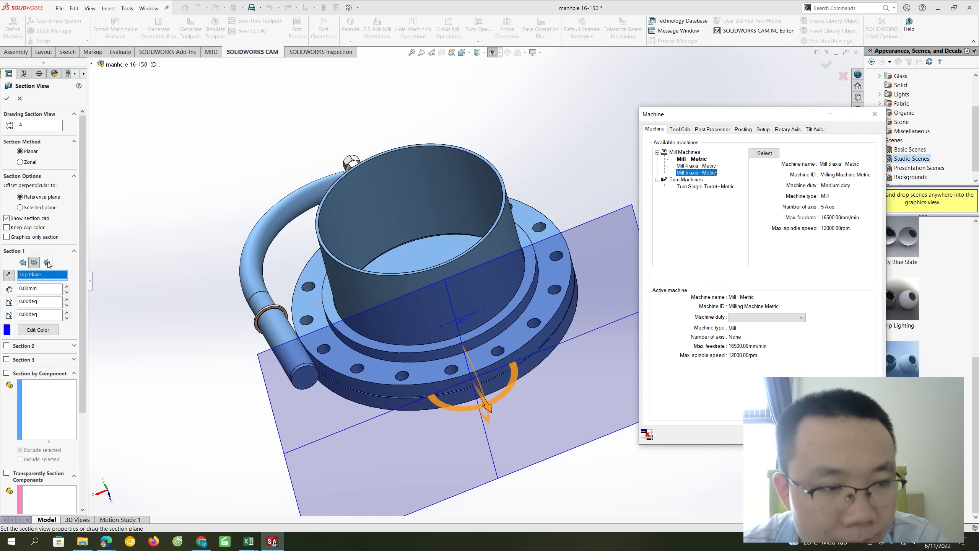
{"action": "left_click", "coordinate": [47, 263]}
{"action": "left_click", "coordinate": [34, 263]}
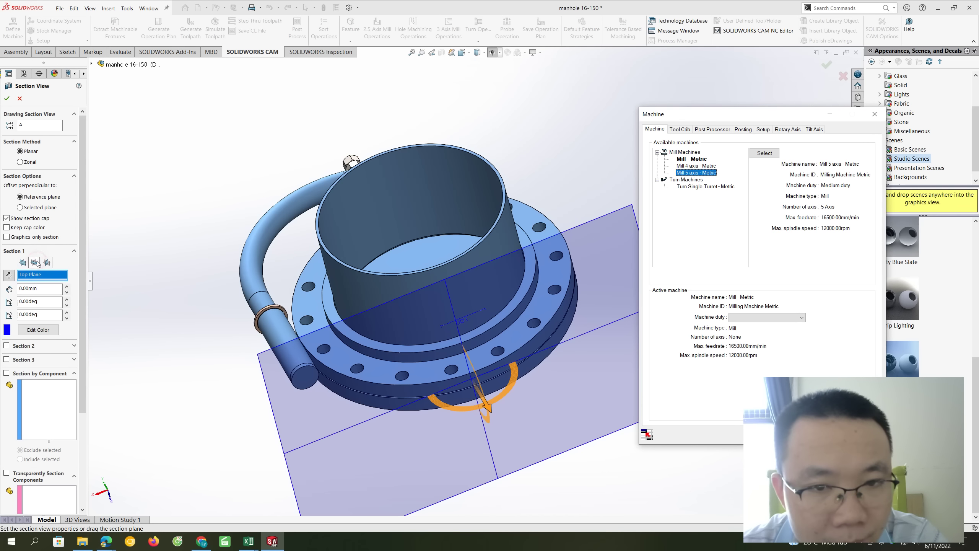
{"action": "left_click", "coordinate": [23, 263]}
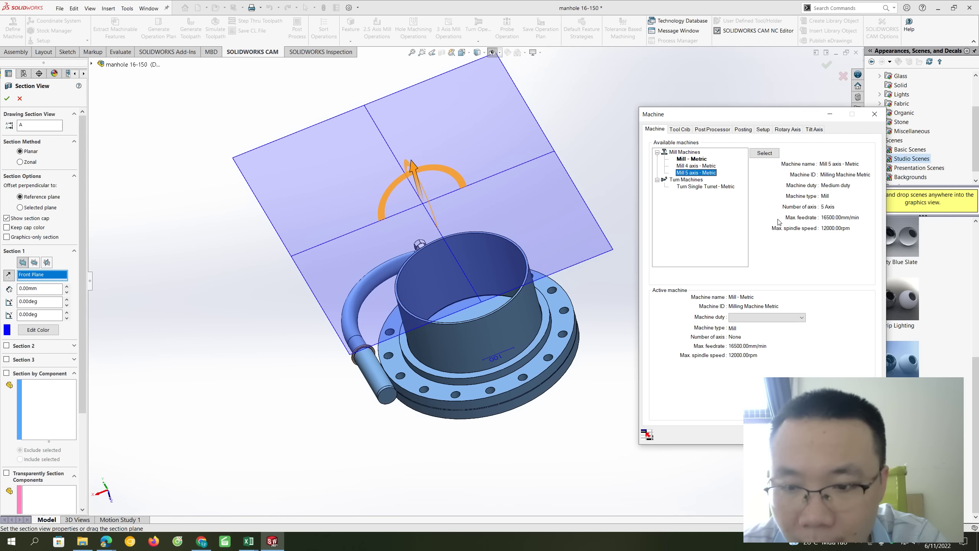
{"action": "left_click_drag", "start_coordinate": [755, 117], "coordinate": [727, 82]}
{"action": "left_click", "coordinate": [688, 96]}
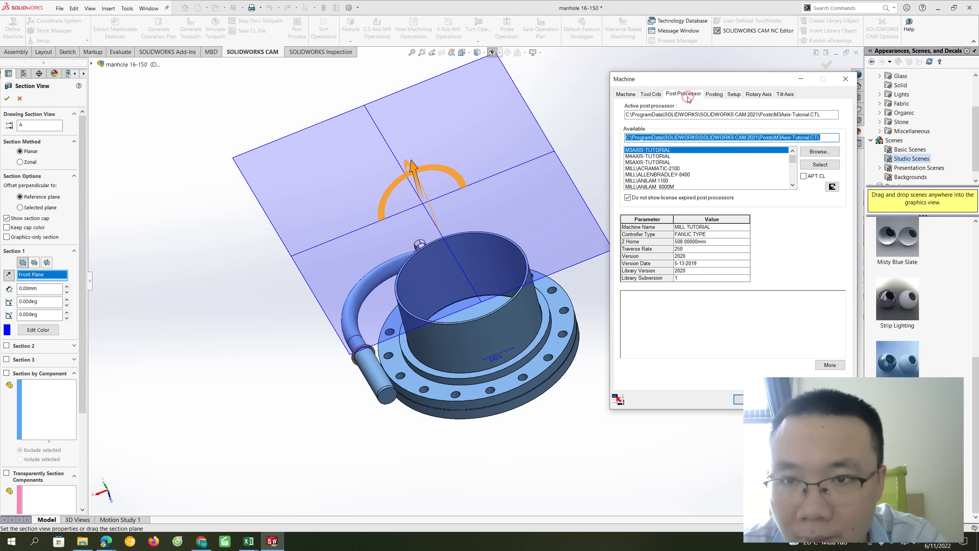
{"action": "left_click", "coordinate": [733, 94]}
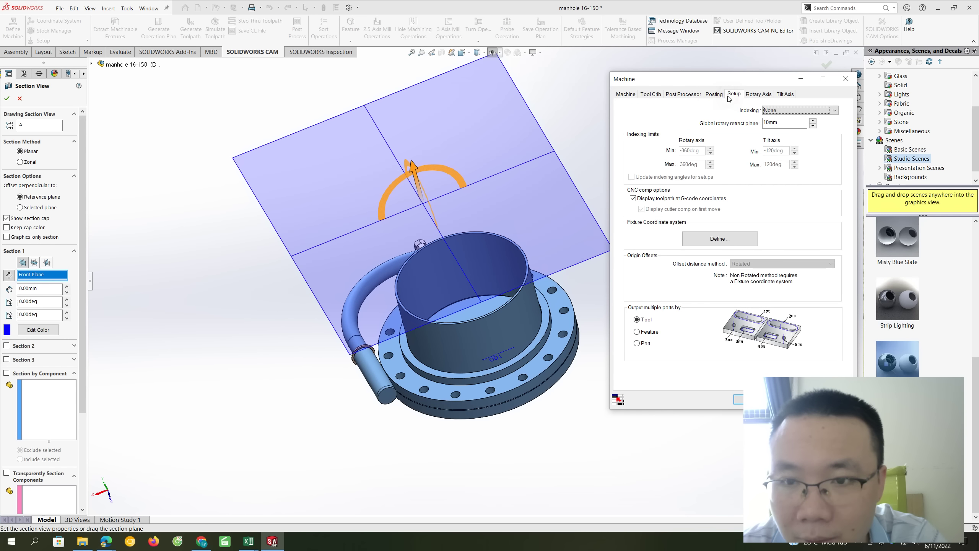
{"action": "left_click", "coordinate": [717, 239]}
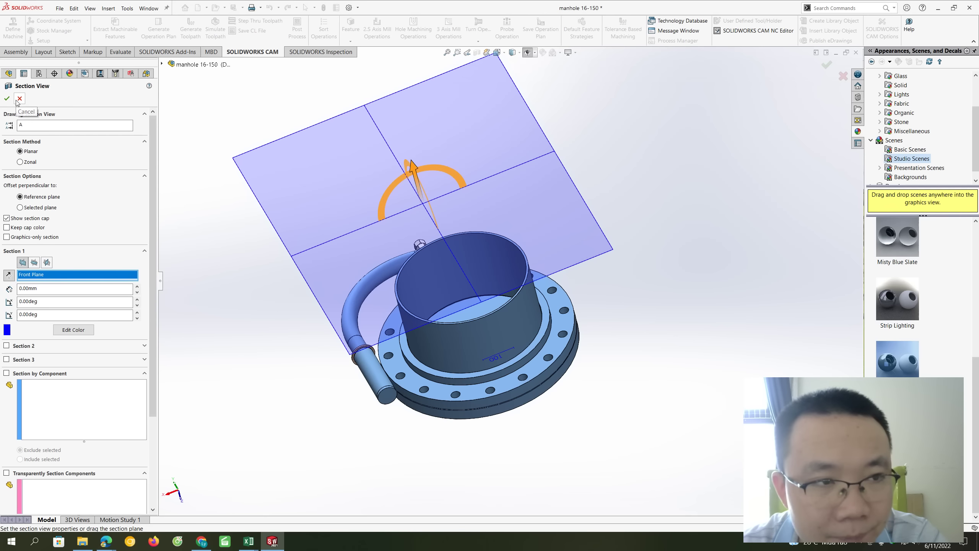
Zoom around the Front Plane section preview, then cancel the section view.
{"action": "scroll", "coordinate": [413, 289], "scroll_direction": "down", "scroll_amount": 2}
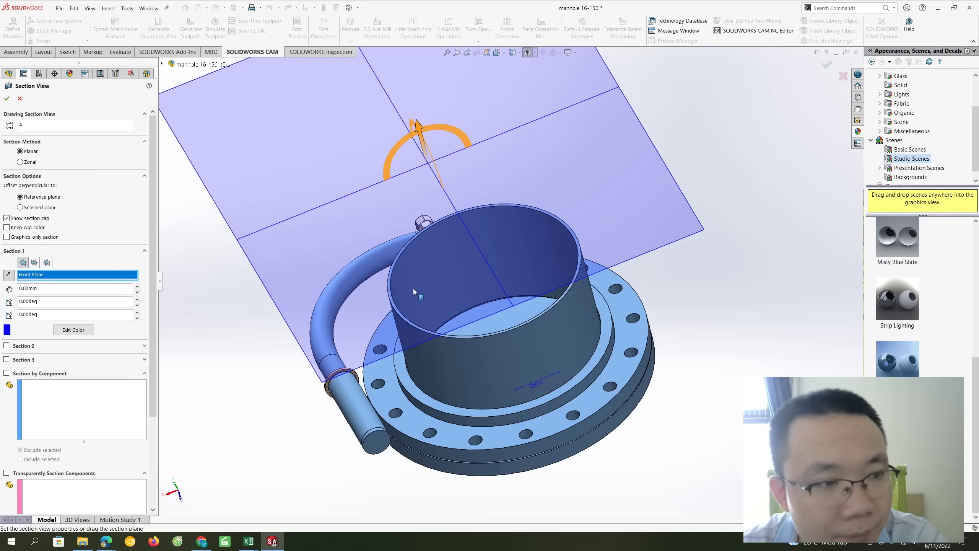
{"action": "scroll", "coordinate": [414, 288], "scroll_direction": "up", "scroll_amount": 1}
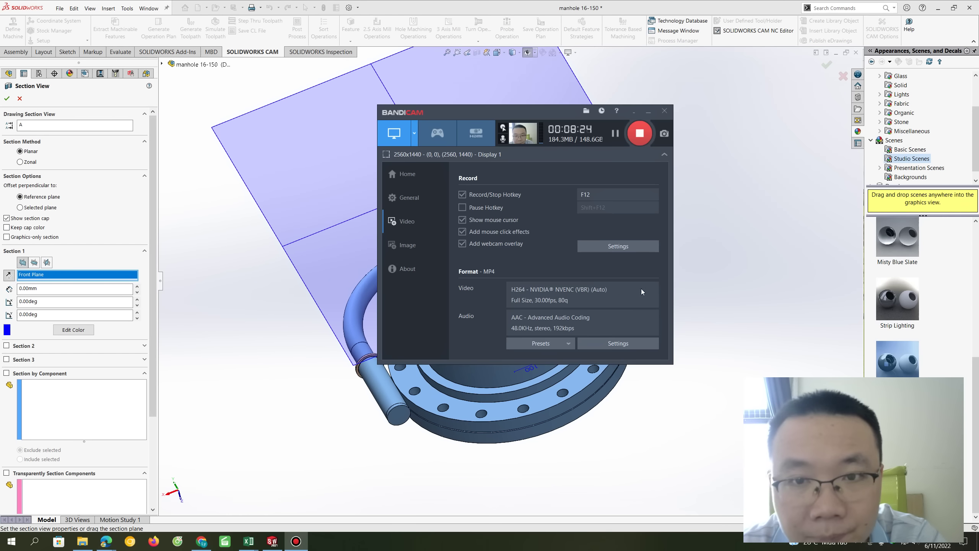
{"action": "left_click", "coordinate": [634, 111]}
{"action": "scroll", "coordinate": [443, 251], "scroll_direction": "up", "scroll_amount": 2}
{"action": "scroll", "coordinate": [502, 248], "scroll_direction": "down", "scroll_amount": 1}
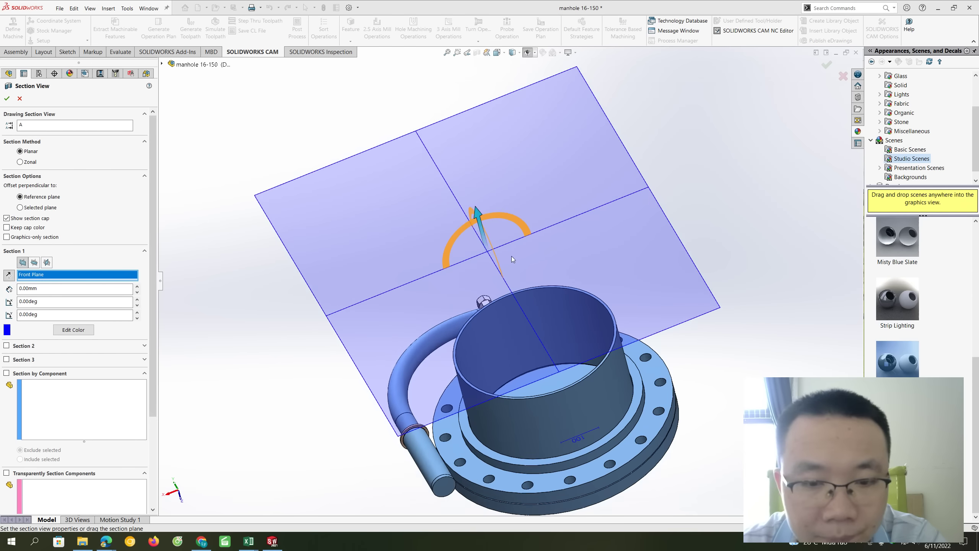
{"action": "scroll", "coordinate": [547, 280], "scroll_direction": "down", "scroll_amount": 1}
{"action": "left_click", "coordinate": [20, 99]}
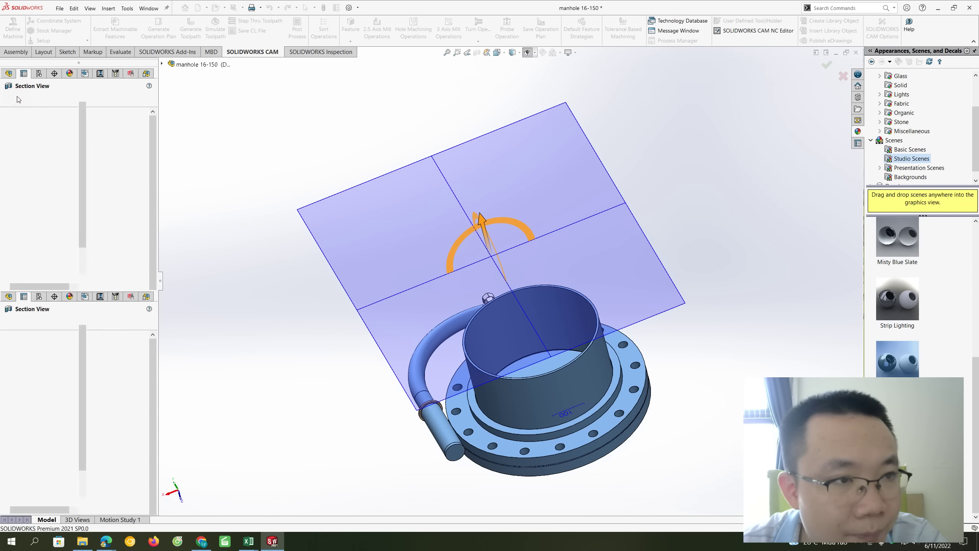
Select the manija handle's CPoint1 reference point in the FeatureManager tree.
{"action": "scroll", "coordinate": [37, 252], "scroll_direction": "down", "scroll_amount": 3}
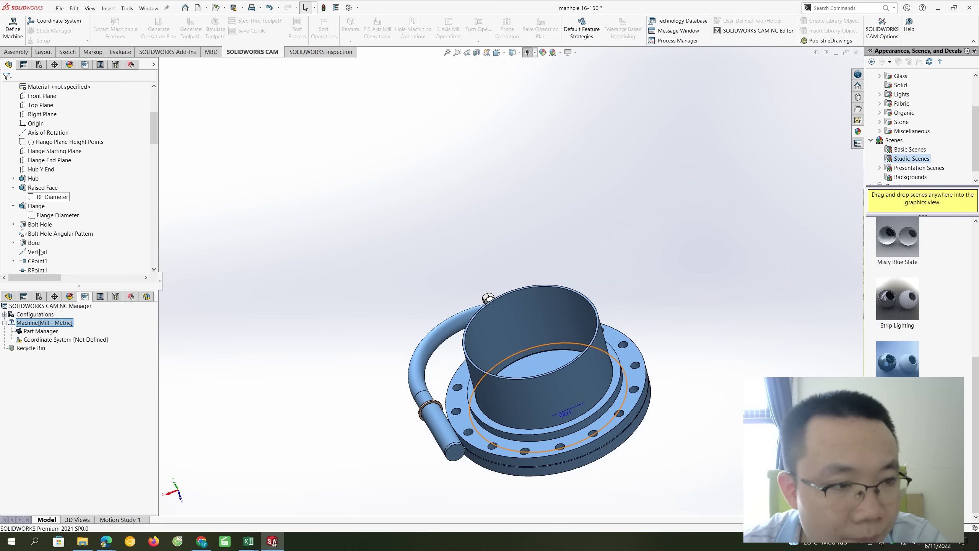
{"action": "left_click", "coordinate": [39, 262]}
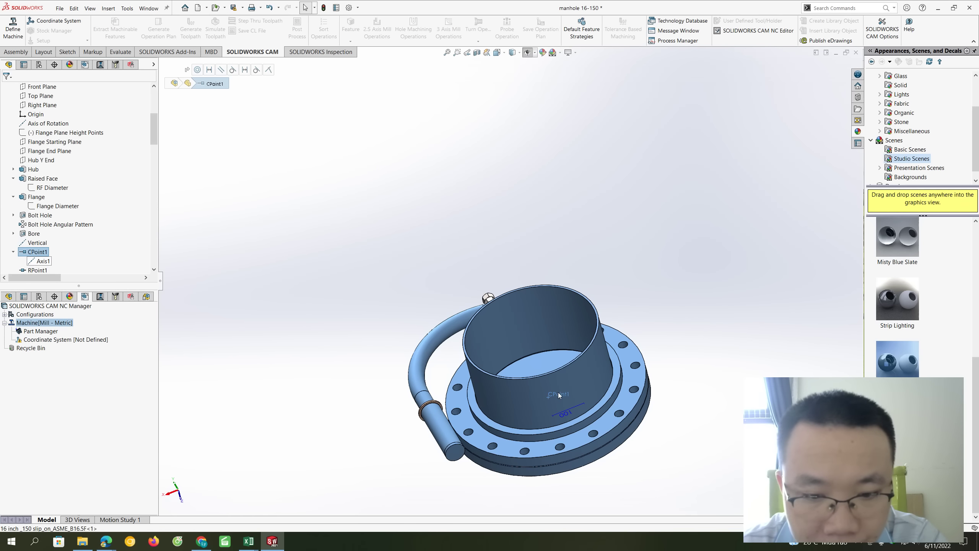
{"action": "scroll", "coordinate": [557, 394], "scroll_direction": "down", "scroll_amount": 3}
{"action": "scroll", "coordinate": [721, 299], "scroll_direction": "up", "scroll_amount": 4}
{"action": "scroll", "coordinate": [771, 328], "scroll_direction": "down", "scroll_amount": 2}
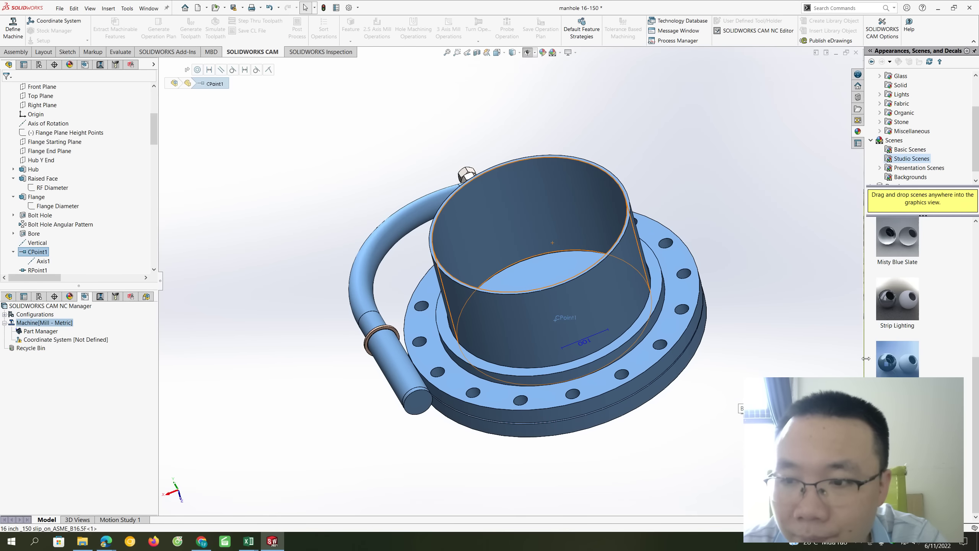
{"action": "scroll", "coordinate": [29, 257], "scroll_direction": "down", "scroll_amount": 3}
{"action": "scroll", "coordinate": [31, 259], "scroll_direction": "down", "scroll_amount": 3}
{"action": "scroll", "coordinate": [33, 260], "scroll_direction": "down", "scroll_amount": 2}
{"action": "scroll", "coordinate": [35, 261], "scroll_direction": "down", "scroll_amount": 2}
{"action": "scroll", "coordinate": [34, 259], "scroll_direction": "down", "scroll_amount": 3}
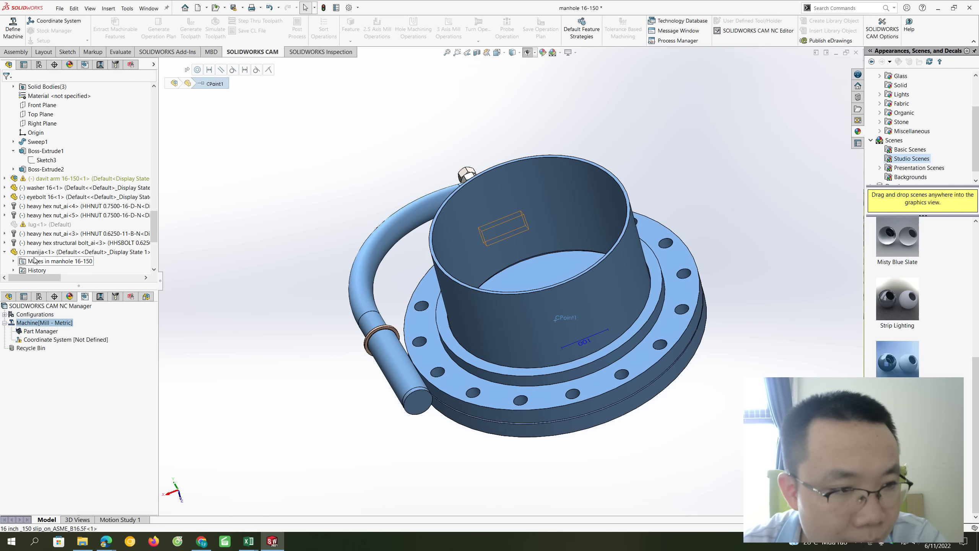
{"action": "scroll", "coordinate": [23, 208], "scroll_direction": "down", "scroll_amount": 2}
{"action": "scroll", "coordinate": [7, 181], "scroll_direction": "down", "scroll_amount": 2}
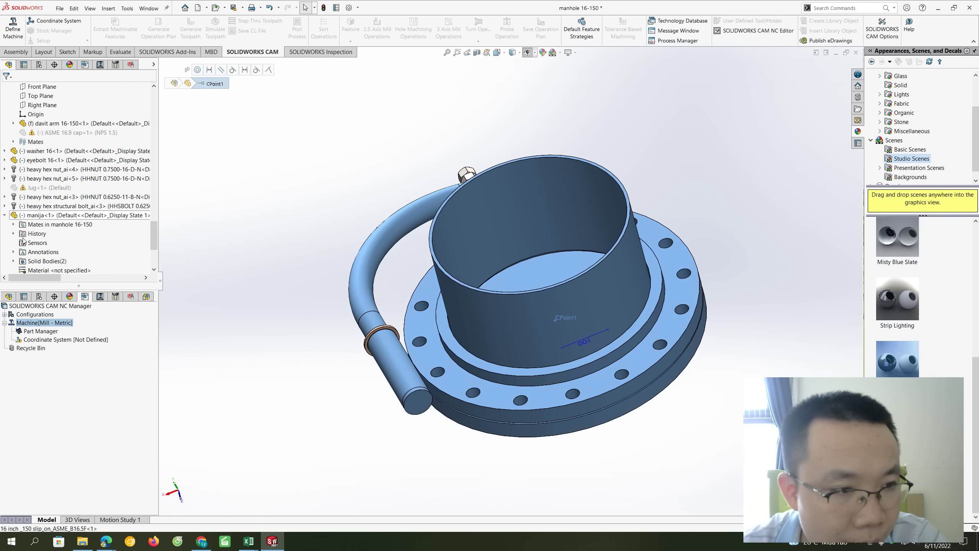
{"action": "scroll", "coordinate": [28, 253], "scroll_direction": "down", "scroll_amount": 2}
Inspect the manija part's Plane1 and the flange's Mirror2 feature.
{"action": "left_click", "coordinate": [27, 262]}
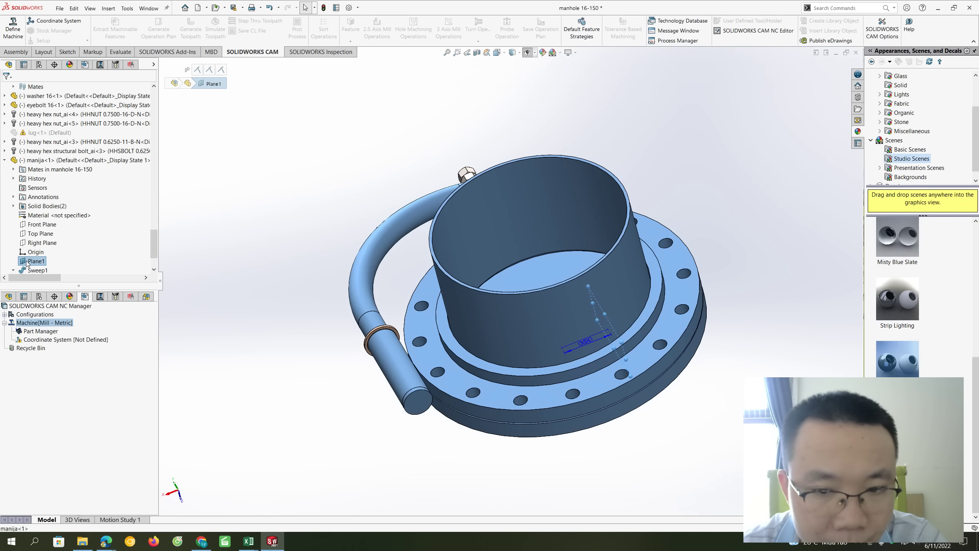
{"action": "scroll", "coordinate": [29, 262], "scroll_direction": "down", "scroll_amount": 2}
{"action": "left_click", "coordinate": [35, 262]}
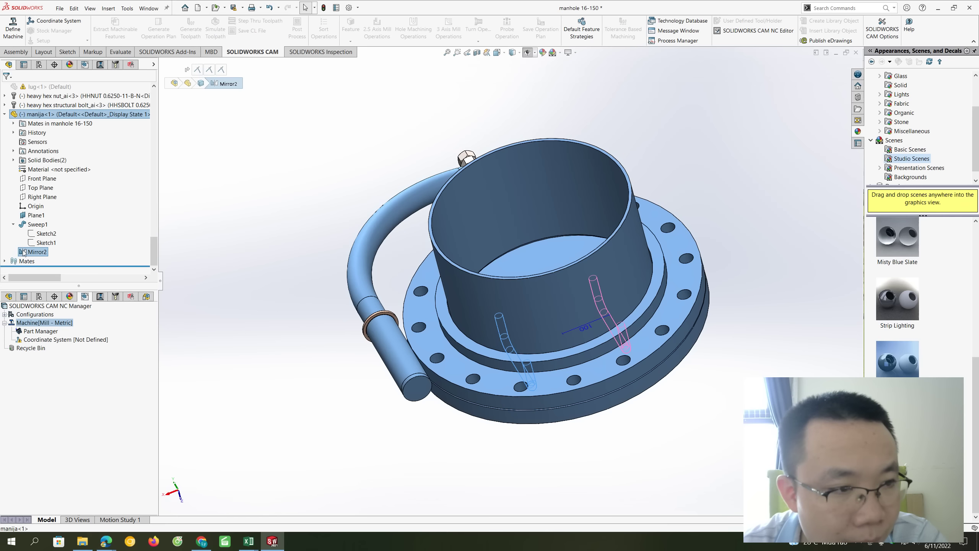
Inspect Sweep1's swept tubes up close, then launch the CAM Technology Database.
{"action": "left_click", "coordinate": [38, 224]}
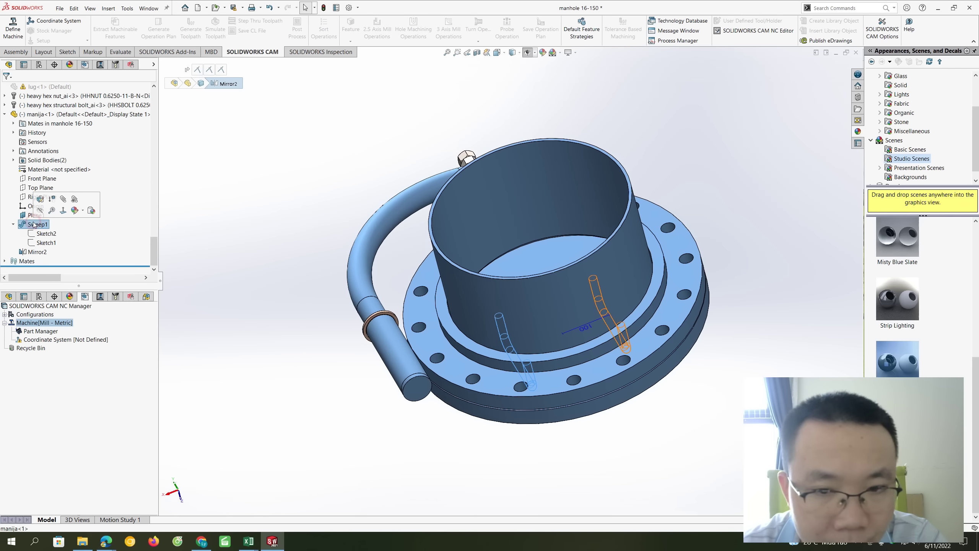
{"action": "scroll", "coordinate": [647, 269], "scroll_direction": "down", "scroll_amount": 3}
{"action": "middle_click_drag", "start_coordinate": [647, 270], "coordinate": [637, 313]}
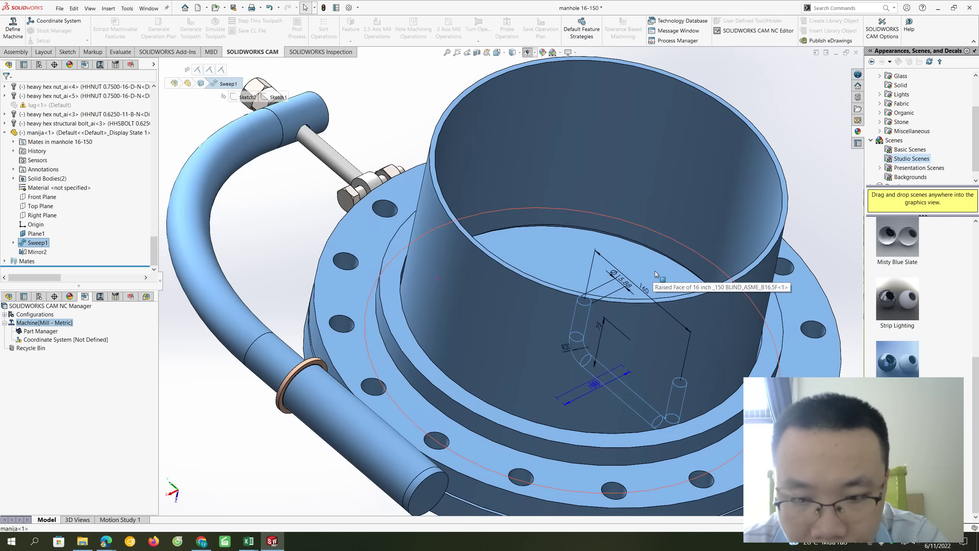
{"action": "scroll", "coordinate": [622, 319], "scroll_direction": "down", "scroll_amount": 2}
{"action": "scroll", "coordinate": [621, 320], "scroll_direction": "up", "scroll_amount": 2}
{"action": "scroll", "coordinate": [502, 277], "scroll_direction": "down", "scroll_amount": 1}
{"action": "scroll", "coordinate": [466, 250], "scroll_direction": "up", "scroll_amount": 2}
{"action": "scroll", "coordinate": [462, 229], "scroll_direction": "up", "scroll_amount": 2}
{"action": "scroll", "coordinate": [462, 231], "scroll_direction": "down", "scroll_amount": 2}
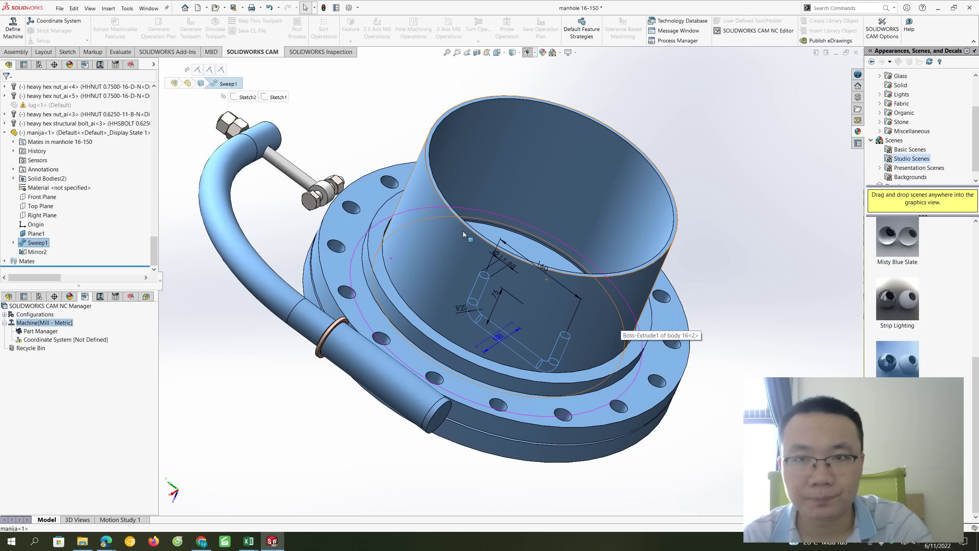
{"action": "scroll", "coordinate": [463, 232], "scroll_direction": "down", "scroll_amount": 1}
{"action": "scroll", "coordinate": [459, 230], "scroll_direction": "up", "scroll_amount": 1}
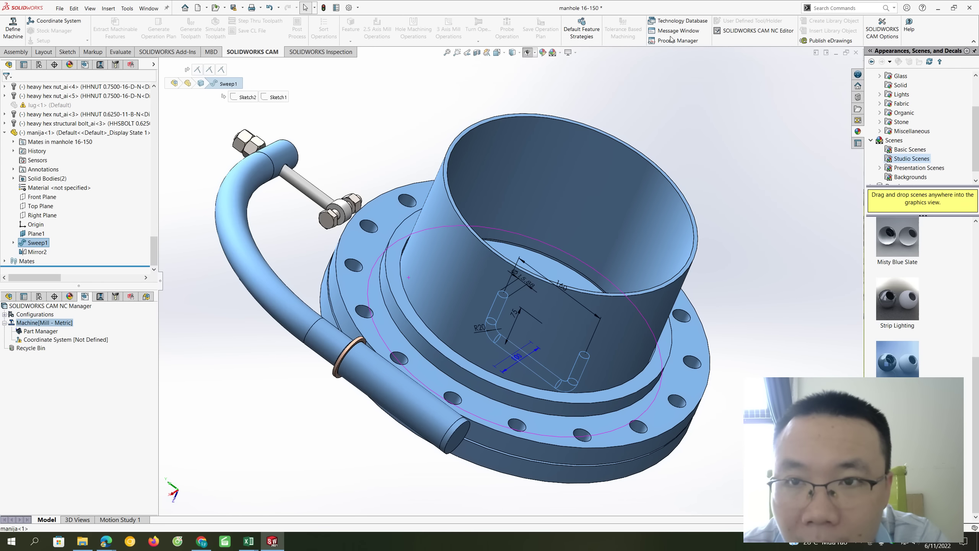
{"action": "left_click", "coordinate": [677, 21]}
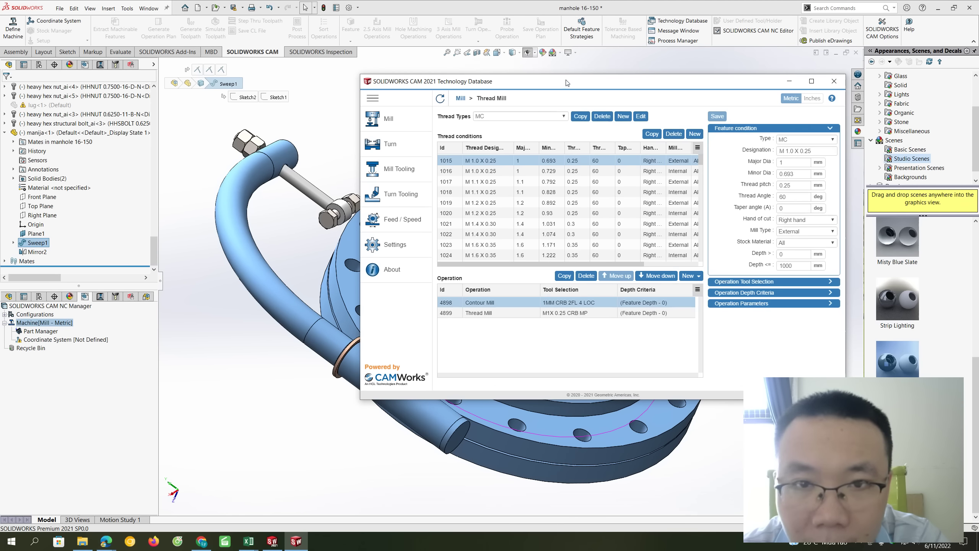
Move the Technology Database window aside and set Thread Types to NPT.
{"action": "left_click_drag", "start_coordinate": [566, 83], "coordinate": [844, 23]}
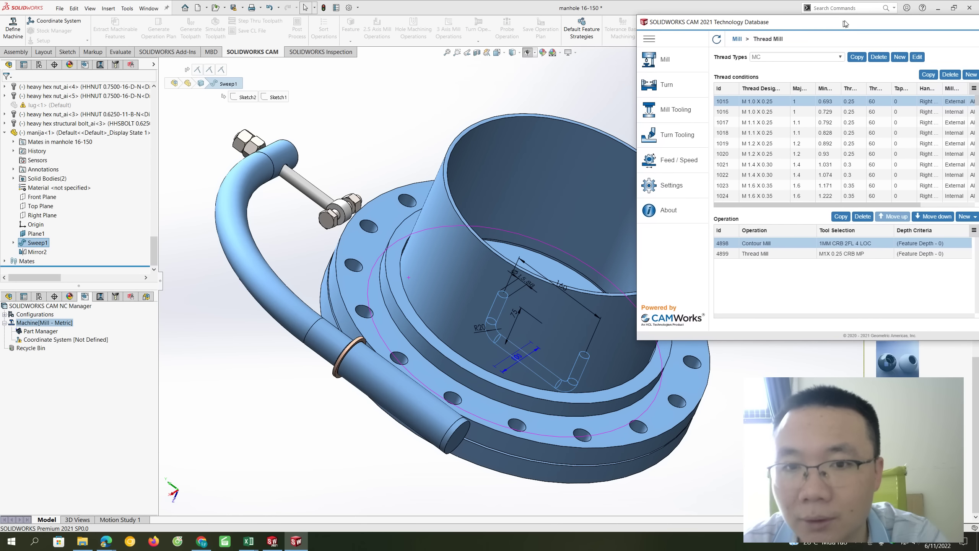
{"action": "mouse_move", "coordinate": [845, 24]}
{"action": "left_mouse_down"}
{"action": "mouse_move", "coordinate": [147, 45]}
{"action": "mouse_move", "coordinate": [179, 69]}
{"action": "left_mouse_up"}
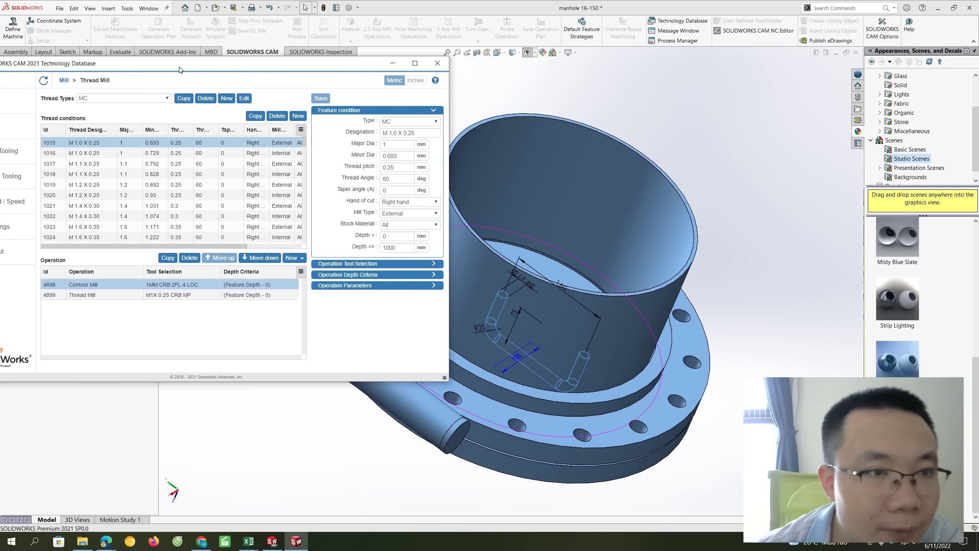
{"action": "left_click", "coordinate": [150, 99]}
{"action": "left_click", "coordinate": [169, 136]}
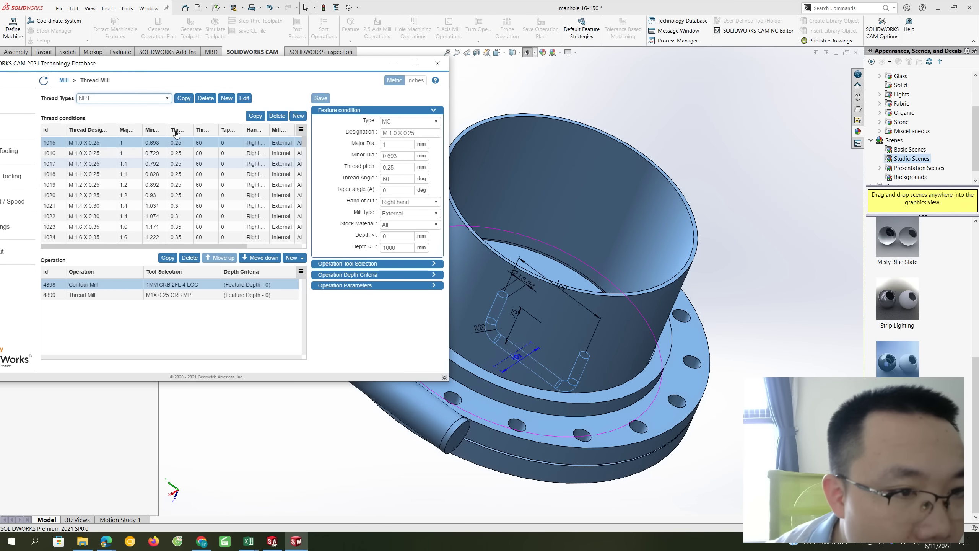
Review the NPT thread conditions, including 1/4-18 NPT, then show the Turn section.
{"action": "scroll", "coordinate": [144, 221], "scroll_direction": "down", "scroll_amount": 5}
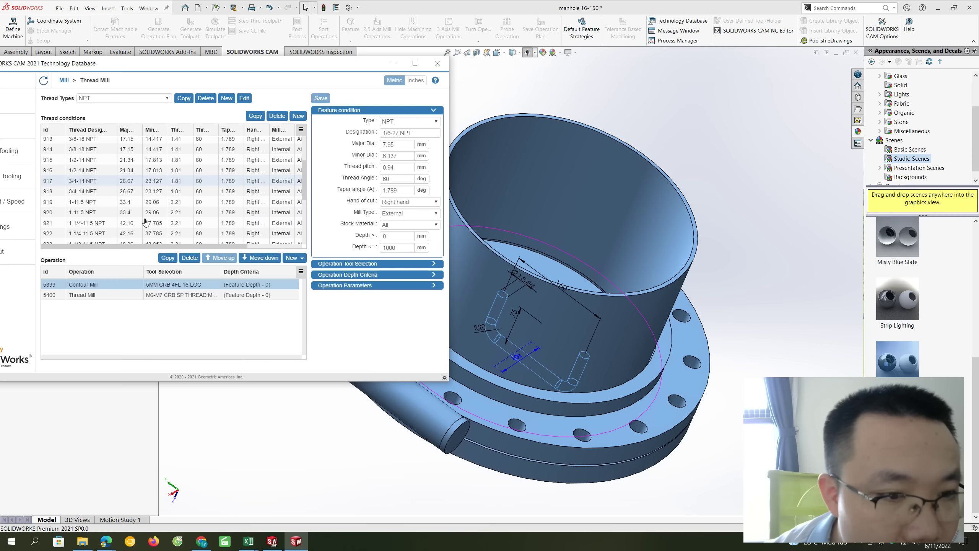
{"action": "left_click", "coordinate": [252, 258]}
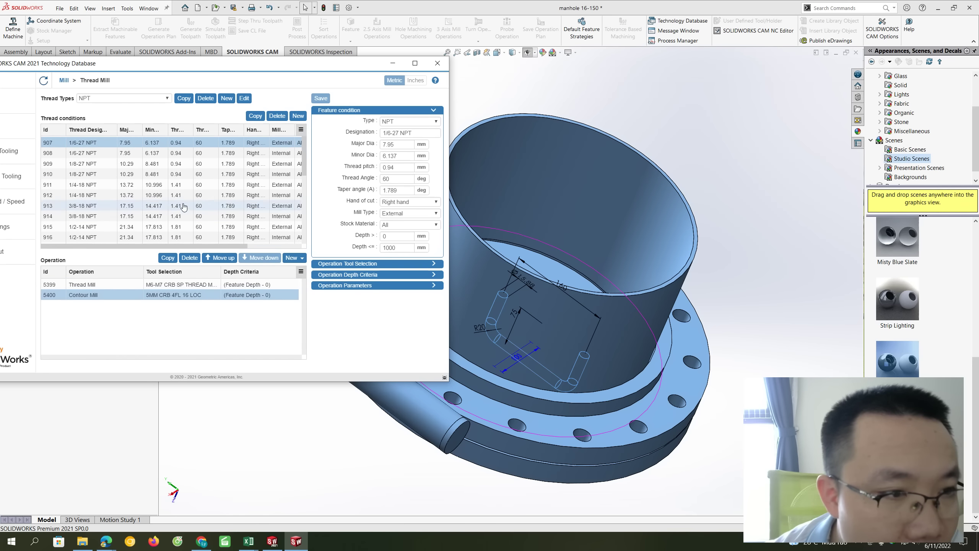
{"action": "left_click", "coordinate": [116, 185]}
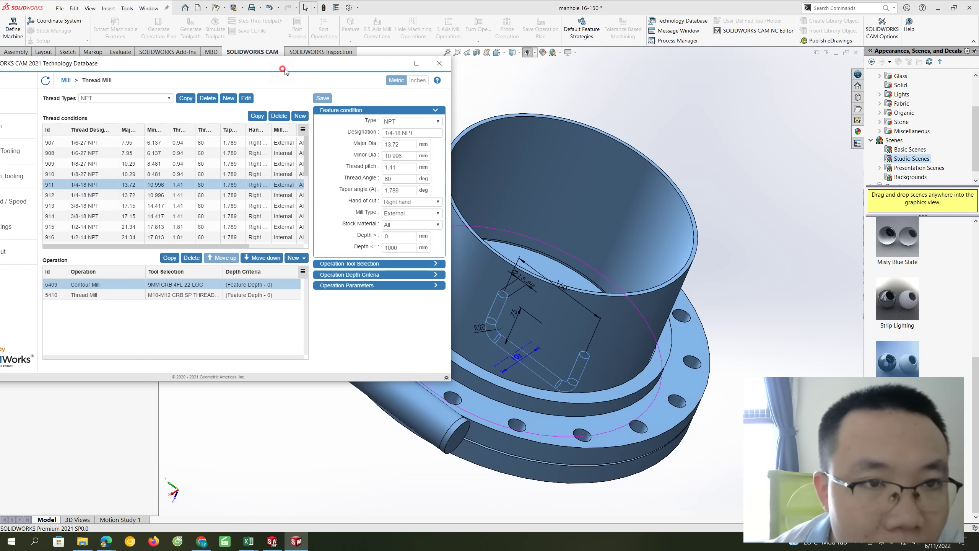
{"action": "left_click_drag", "start_coordinate": [238, 62], "coordinate": [752, 89]}
{"action": "left_click", "coordinate": [506, 152]}
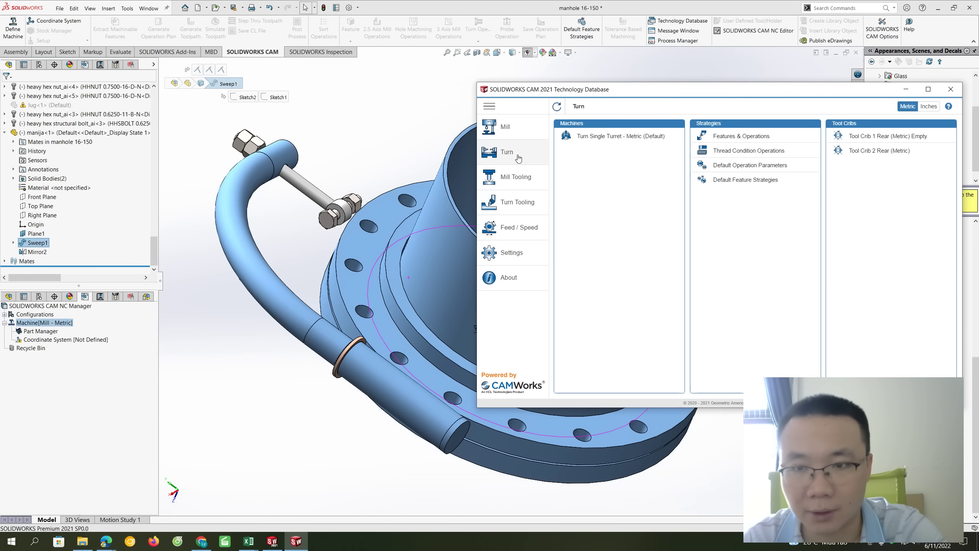
Browse the default turning parameters and the Turn Tooling thread inserts.
{"action": "left_click", "coordinate": [716, 170]}
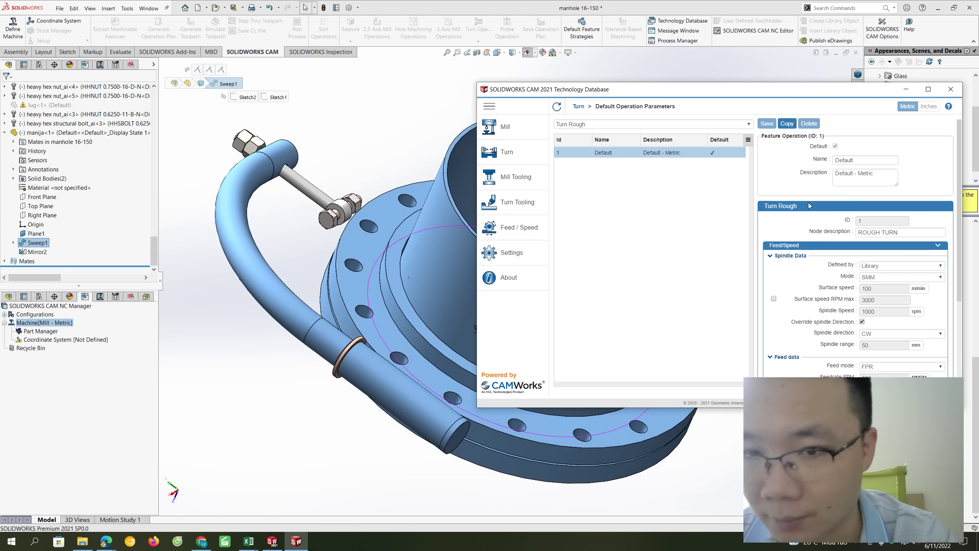
{"action": "scroll", "coordinate": [855, 305], "scroll_direction": "down", "scroll_amount": 4}
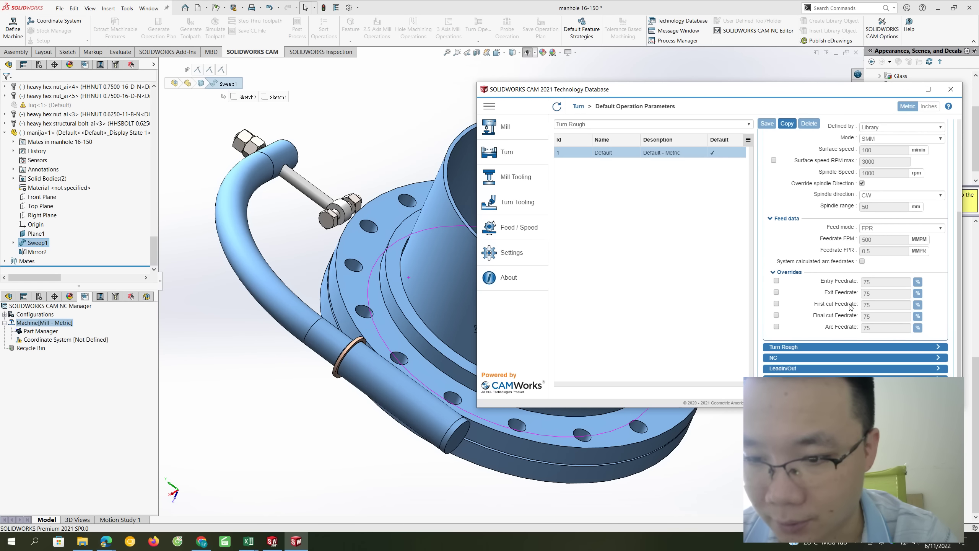
{"action": "scroll", "coordinate": [846, 307], "scroll_direction": "up", "scroll_amount": 6}
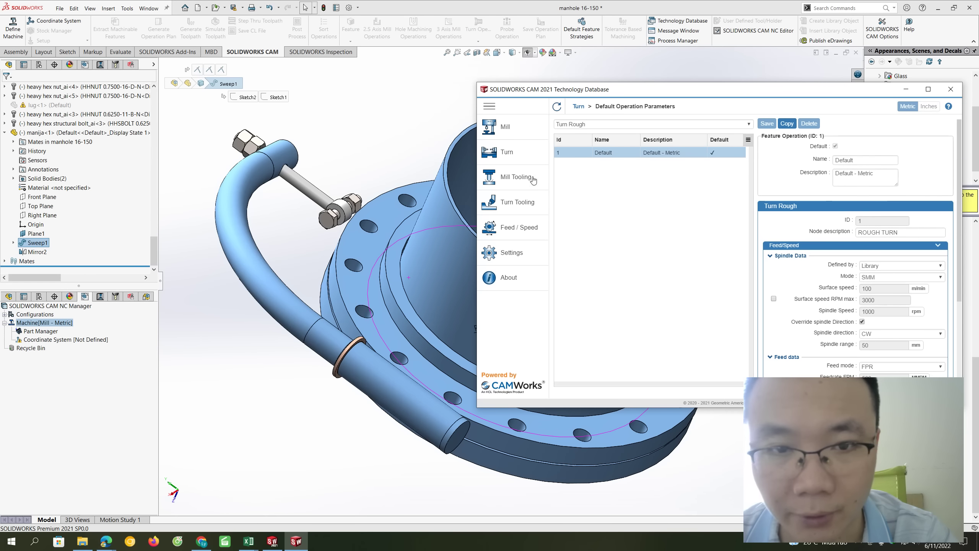
{"action": "left_click", "coordinate": [509, 253]}
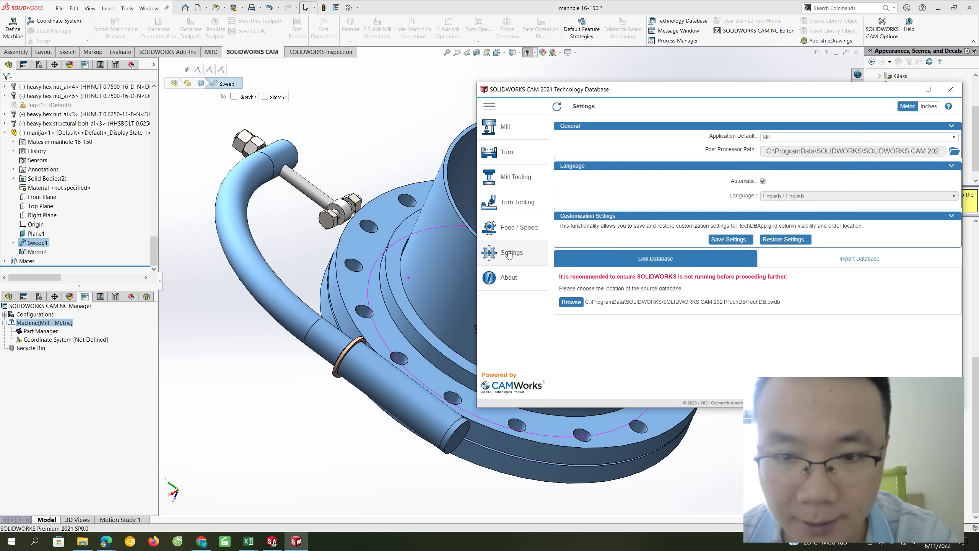
{"action": "left_click", "coordinate": [502, 202]}
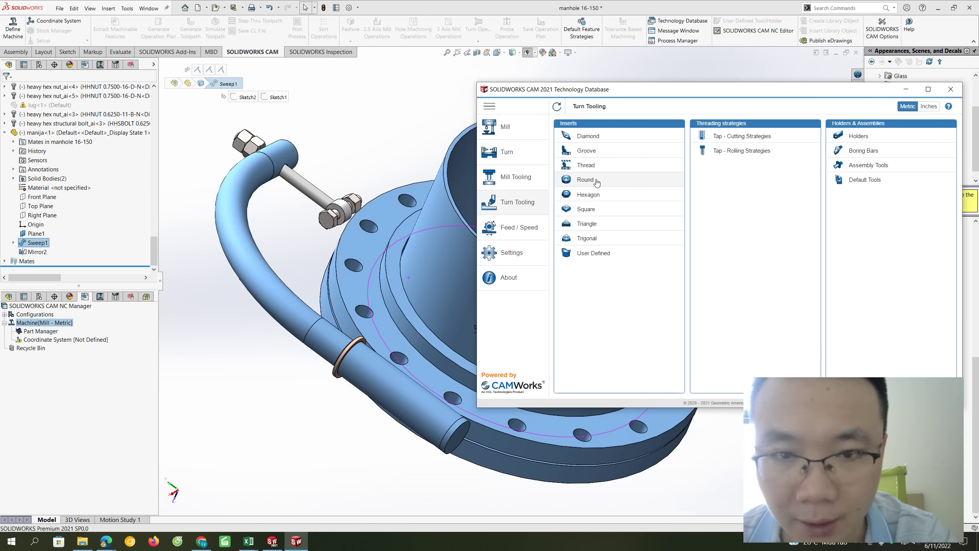
{"action": "left_click", "coordinate": [585, 165]}
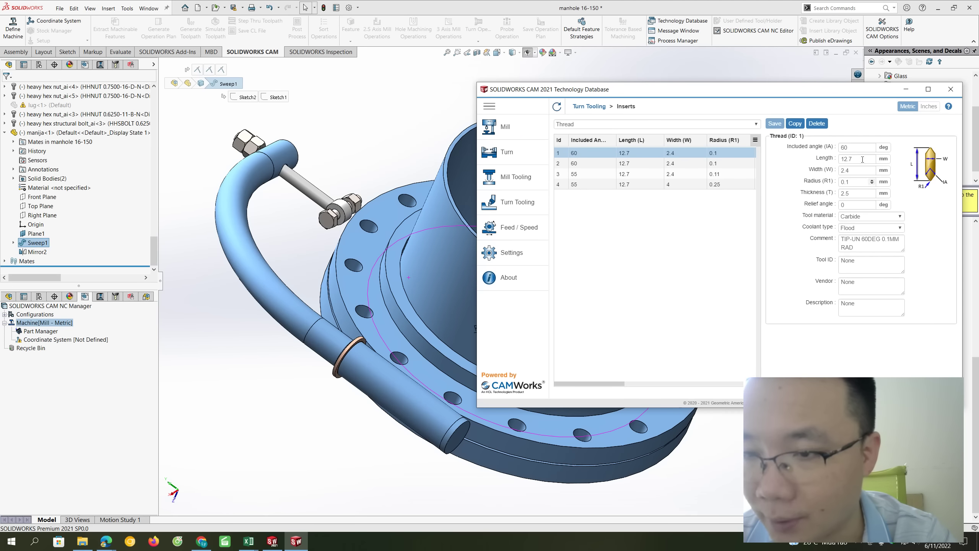
Close the Technology Database and launch the SOLIDWORKS CAM NC Editor.
{"action": "left_click", "coordinate": [951, 89]}
{"action": "left_click", "coordinate": [710, 115]}
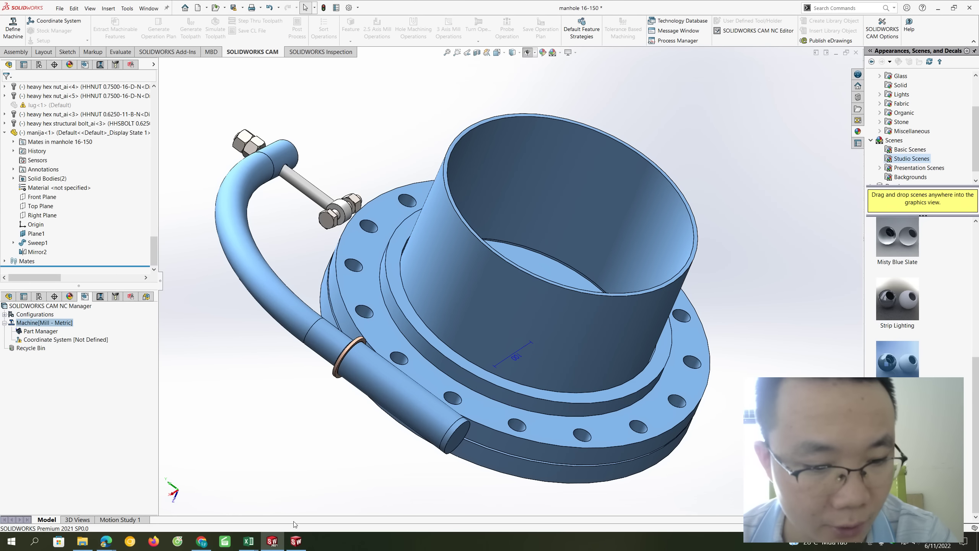
{"action": "left_click", "coordinate": [296, 541]}
{"action": "left_click_drag", "start_coordinate": [711, 90], "coordinate": [502, 79]}
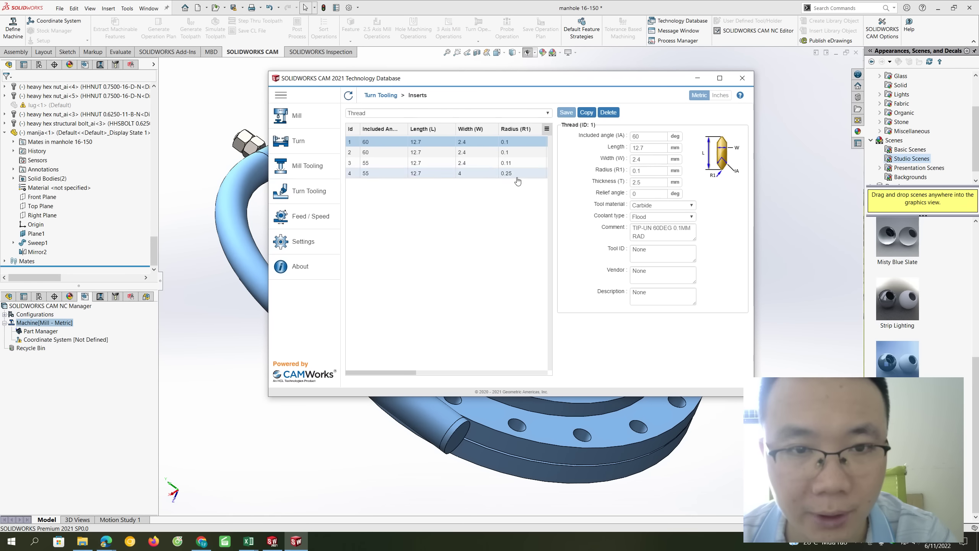
{"action": "left_click_drag", "start_coordinate": [561, 78], "coordinate": [635, 150]}
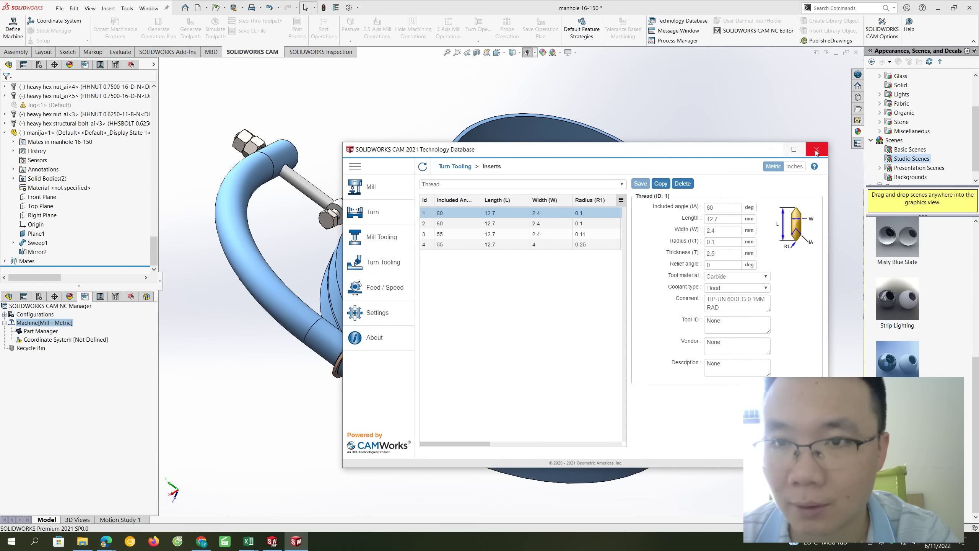
{"action": "left_click", "coordinate": [816, 150]}
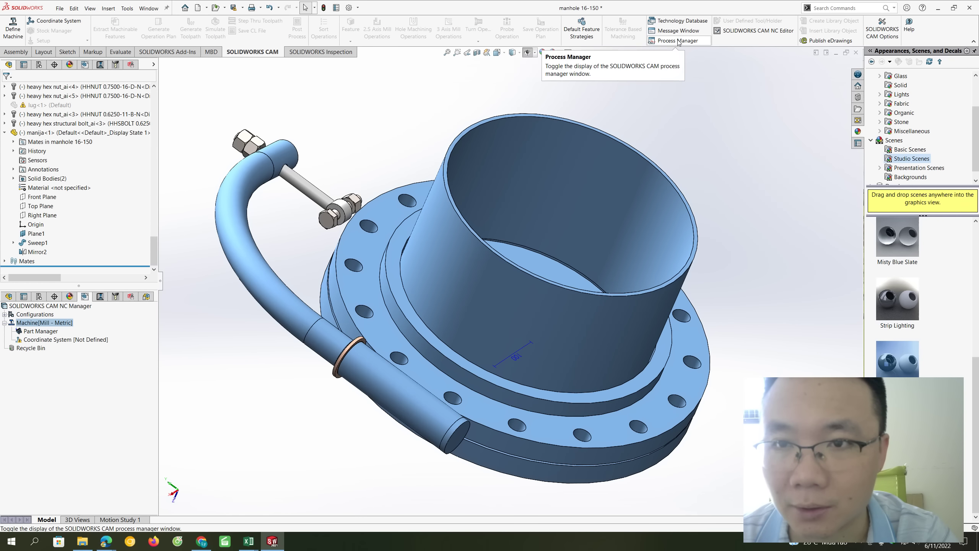
{"action": "left_click", "coordinate": [763, 34]}
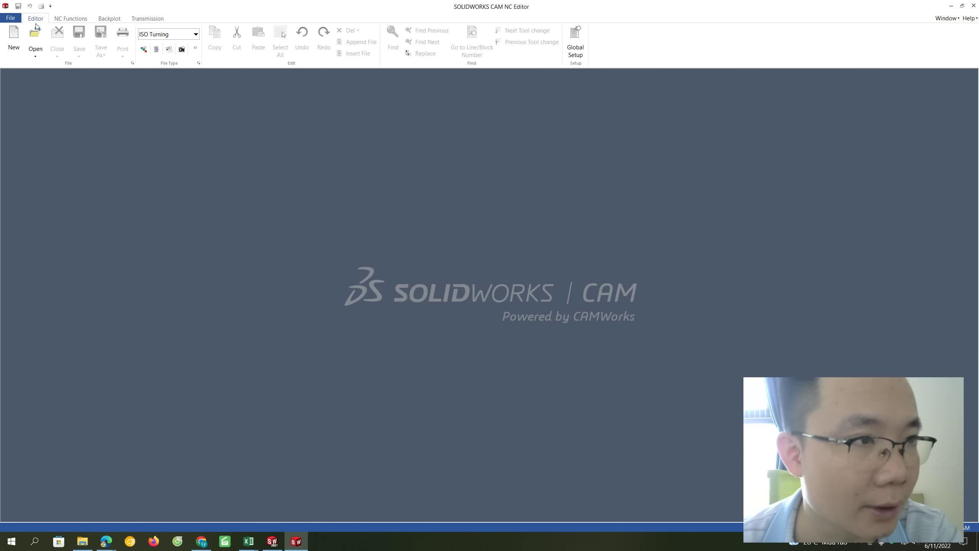
Try the NC Editor's Open dialog, view its NC Functions, then close the editor.
{"action": "left_click", "coordinate": [35, 37]}
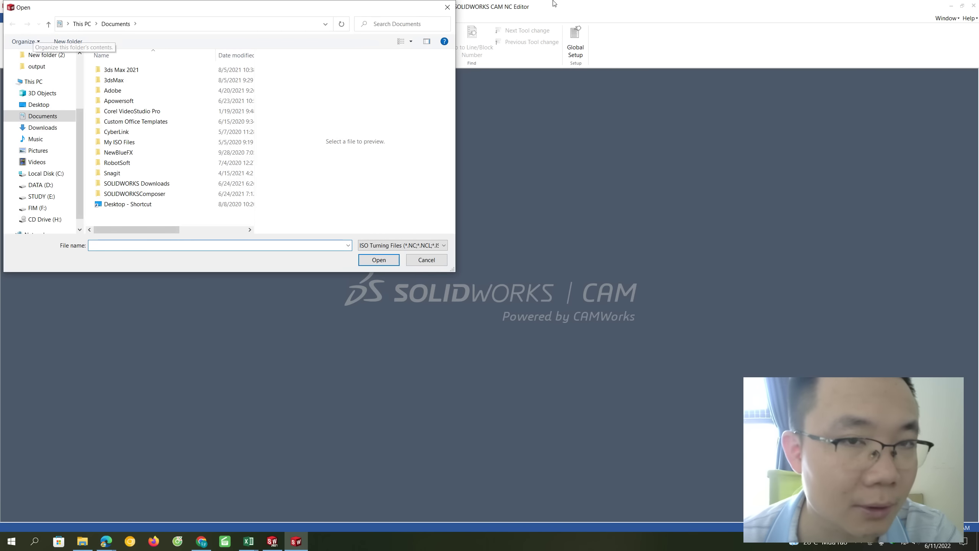
{"action": "left_click", "coordinate": [440, 8]}
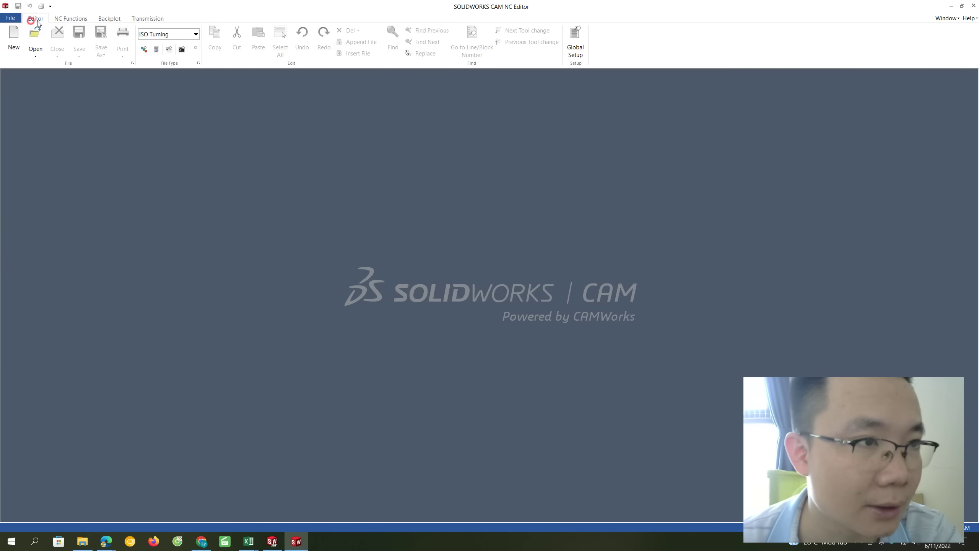
{"action": "left_click", "coordinate": [59, 20]}
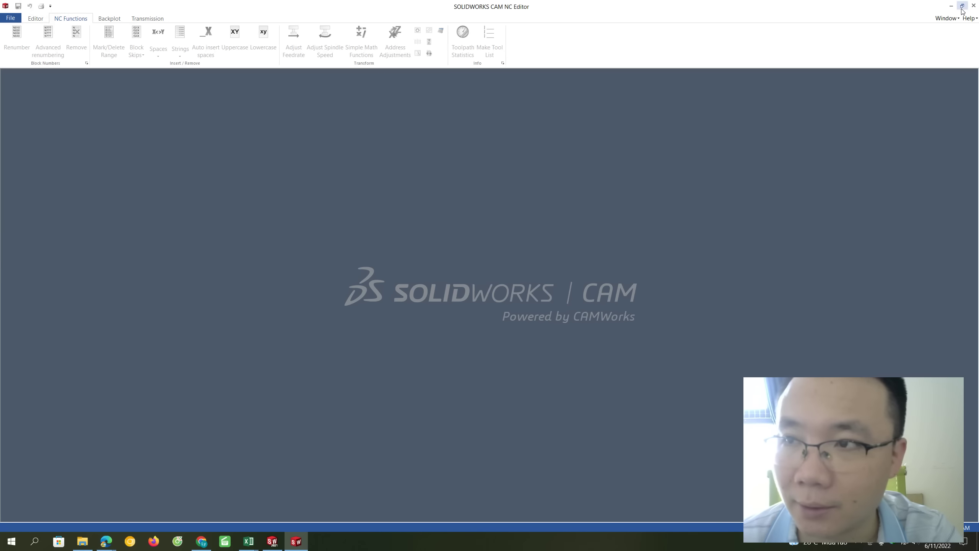
{"action": "left_click", "coordinate": [974, 5]}
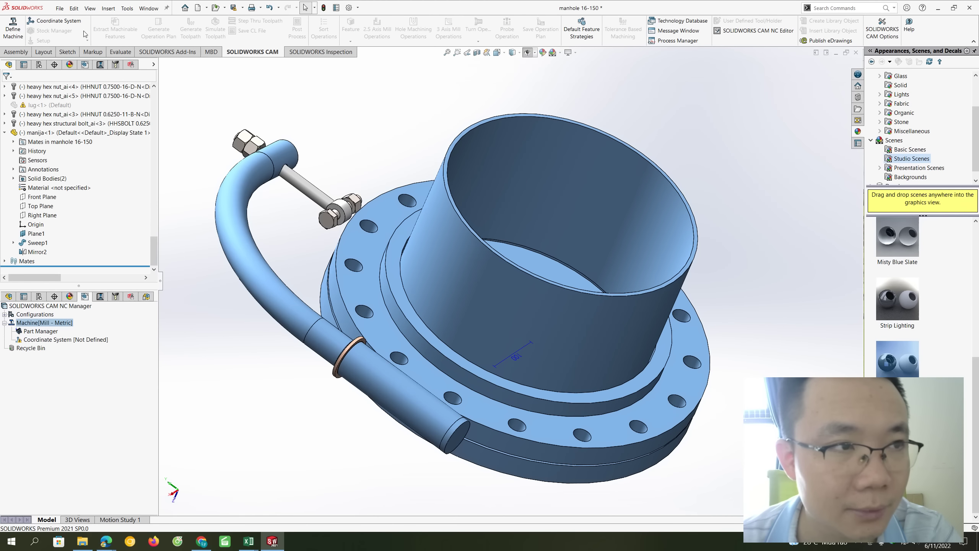
Start a fixture coordinate system from an edge and the flange face, cancel it, and enable Routing.
{"action": "left_click", "coordinate": [47, 21]}
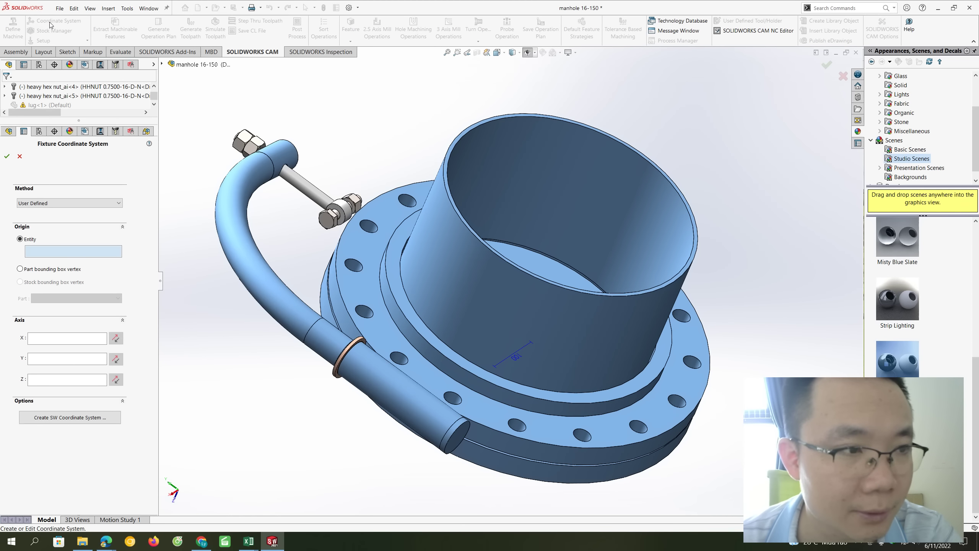
{"action": "left_click", "coordinate": [495, 248]}
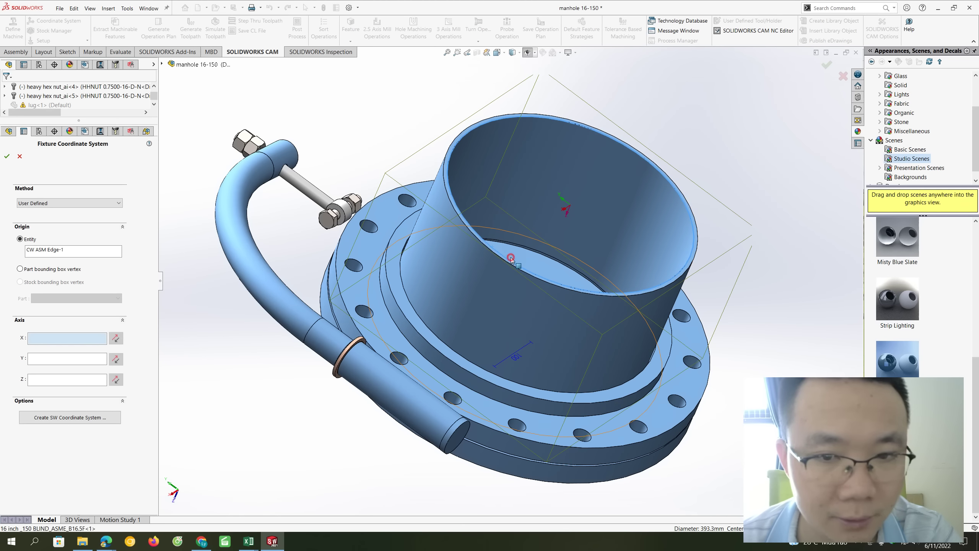
{"action": "left_click", "coordinate": [499, 261]}
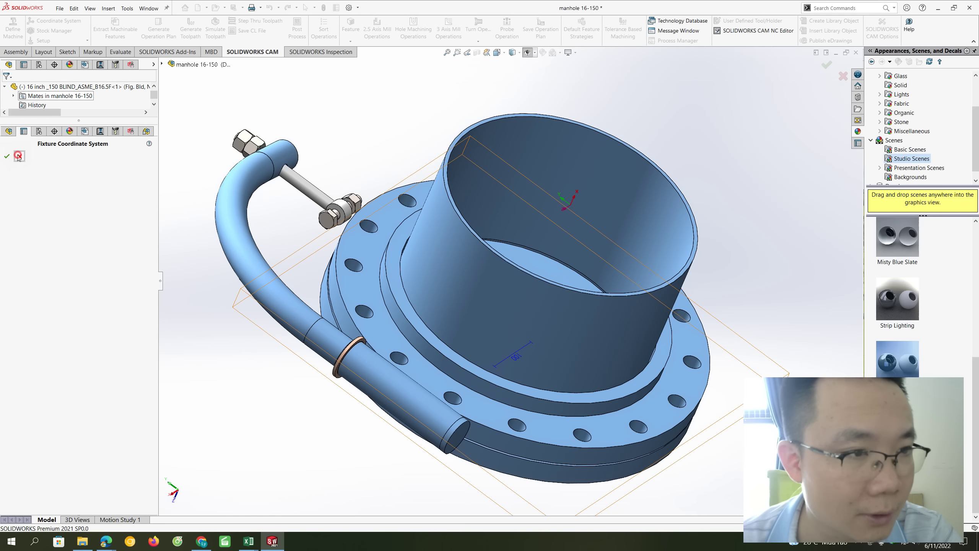
{"action": "key", "text": "Return"}
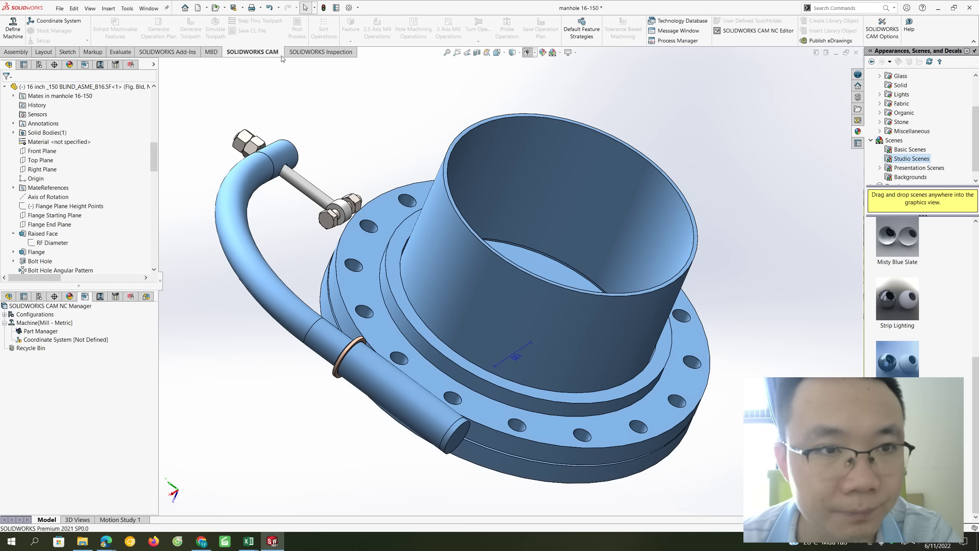
{"action": "left_click", "coordinate": [168, 51]}
{"action": "left_click", "coordinate": [145, 27]}
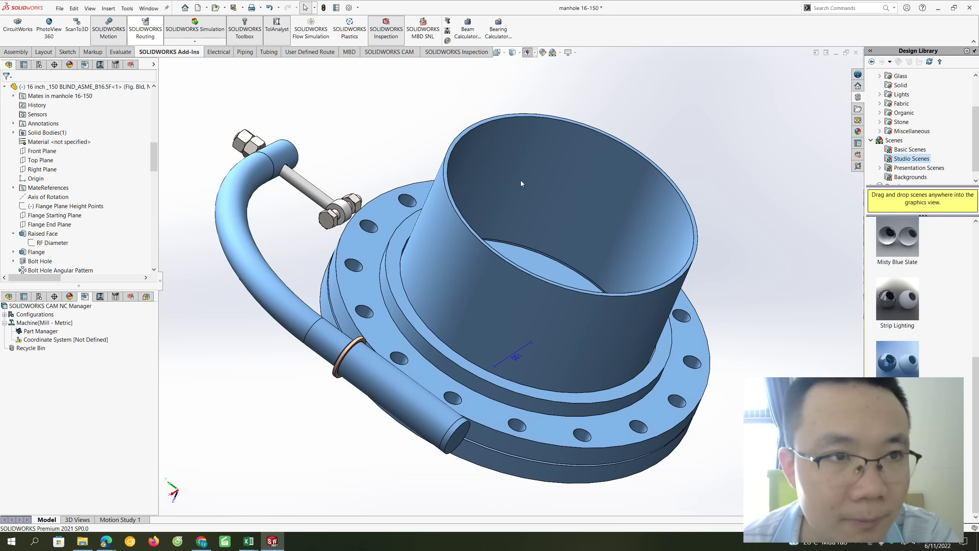
Select the pipe's inner face and rotate the model to inspect it from several sides.
{"action": "left_click", "coordinate": [499, 224]}
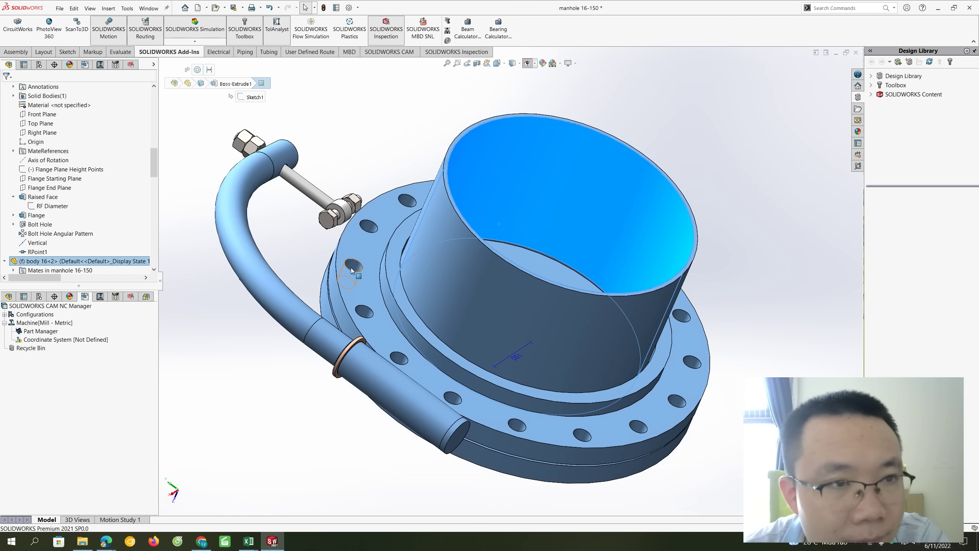
{"action": "middle_click_drag", "start_coordinate": [503, 224], "coordinate": [503, 262]}
{"action": "key", "text": "Down"}
{"action": "key", "text": "Down"}
{"action": "key", "text": "Down"}
{"action": "key", "text": "Down"}
{"action": "key", "text": "Down"}
{"action": "key", "text": "Down"}
{"action": "key", "text": "Down"}
{"action": "key", "text": "Down"}
{"action": "key", "text": "Down"}
{"action": "key", "text": "Down"}
{"action": "key", "text": "Down"}
{"action": "key", "text": "Down"}
{"action": "key", "text": "Down"}
{"action": "key", "text": "Down"}
{"action": "key", "text": "Down"}
{"action": "key", "text": "Down"}
{"action": "key", "text": "Down"}
{"action": "key", "text": "Down"}
{"action": "key", "text": "Down"}
{"action": "key", "text": "Down"}
{"action": "key", "text": "Down"}
{"action": "key", "text": "Down"}
{"action": "key", "text": "Down"}
{"action": "key", "text": "Down"}
{"action": "key", "text": "Down"}
{"action": "key", "text": "Down"}
{"action": "key", "text": "Down"}
{"action": "key", "text": "Down"}
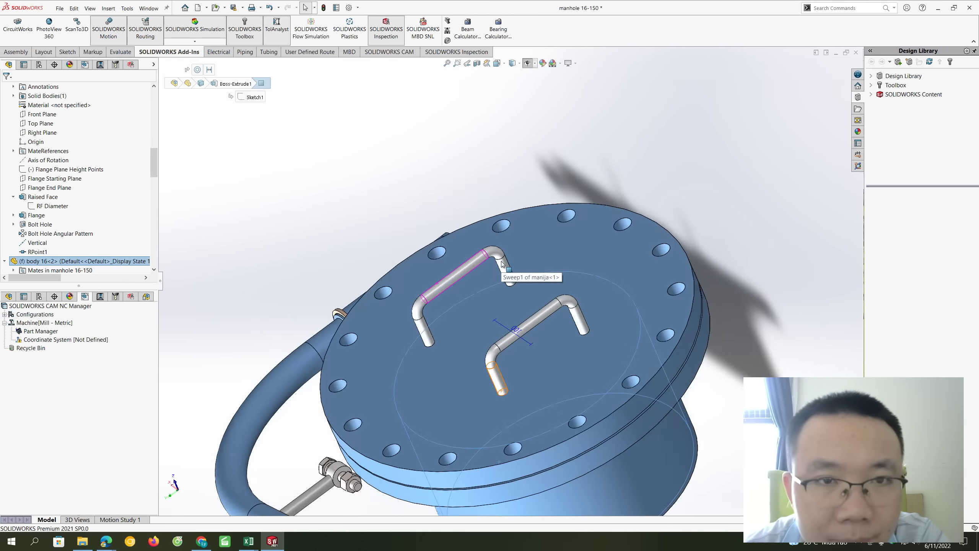
{"action": "key", "text": "Down"}
{"action": "key", "text": "Down"}
{"action": "key", "text": "Down"}
{"action": "key", "text": "Down"}
{"action": "key", "text": "Down"}
{"action": "key", "text": "Down"}
{"action": "key", "text": "Down"}
{"action": "key", "text": "Down"}
{"action": "key", "text": "Down"}
{"action": "key", "text": "Down"}
{"action": "key", "text": "Down"}
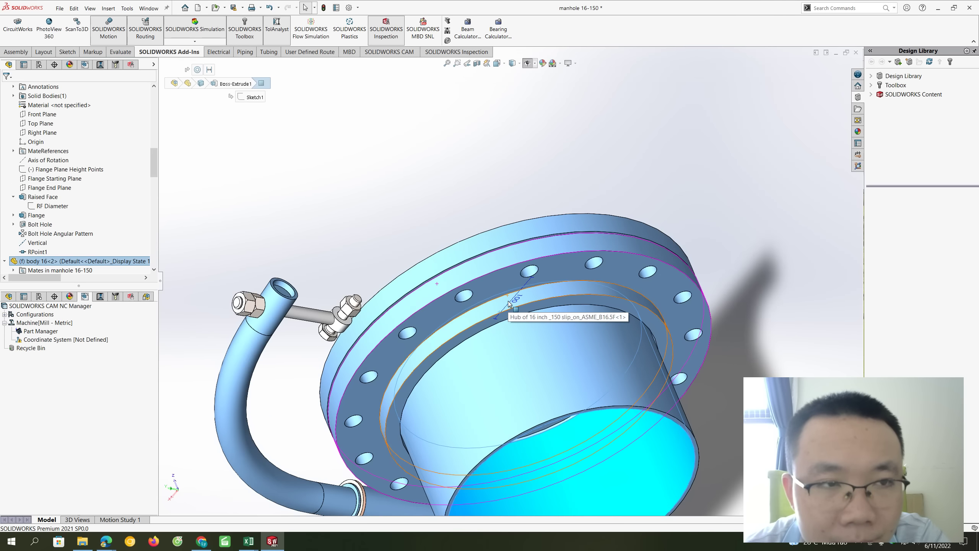
{"action": "key", "text": "Down"}
{"action": "key", "text": "Down"}
{"action": "key", "text": "Down"}
{"action": "key", "text": "Down"}
{"action": "key", "text": "Down"}
{"action": "key", "text": "Down"}
{"action": "key", "text": "Down"}
{"action": "key", "text": "Down"}
{"action": "key", "text": "Down"}
{"action": "key", "text": "Down"}
{"action": "key", "text": "Down"}
{"action": "key", "text": "Down"}
{"action": "key", "text": "Down"}
{"action": "key", "text": "Down"}
{"action": "key", "text": "Down"}
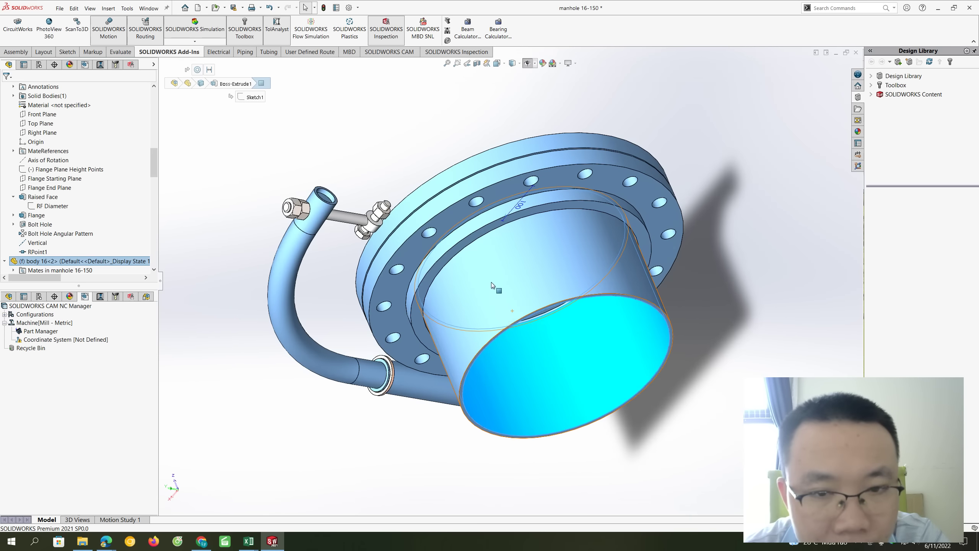
{"action": "key", "text": "Down"}
{"action": "key", "text": "Down"}
{"action": "key", "text": "Down"}
{"action": "key", "text": "Down"}
{"action": "key", "text": "Down"}
{"action": "key", "text": "Down"}
{"action": "key", "text": "Down"}
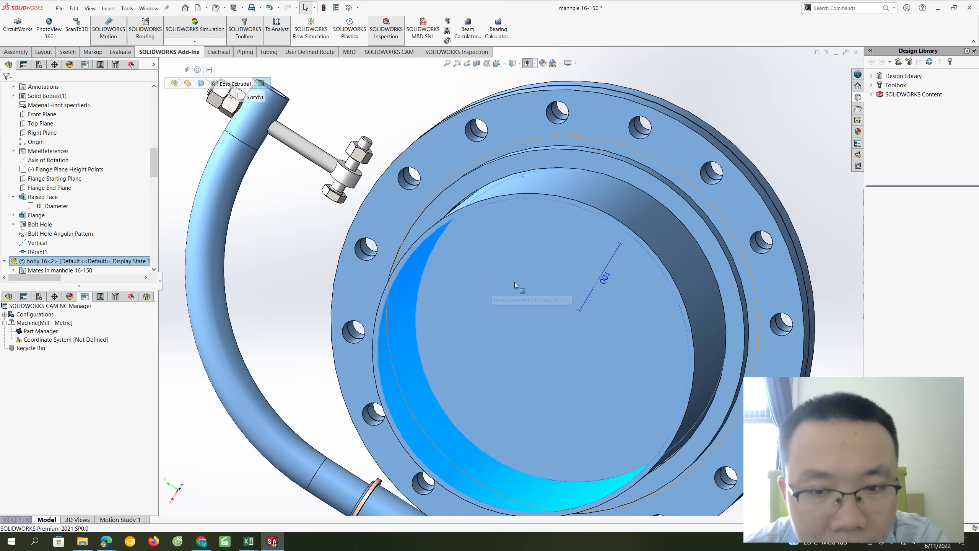
{"action": "key", "text": "Down"}
{"action": "key", "text": "Down"}
{"action": "key", "text": "Down"}
{"action": "key", "text": "Down"}
{"action": "key", "text": "Down"}
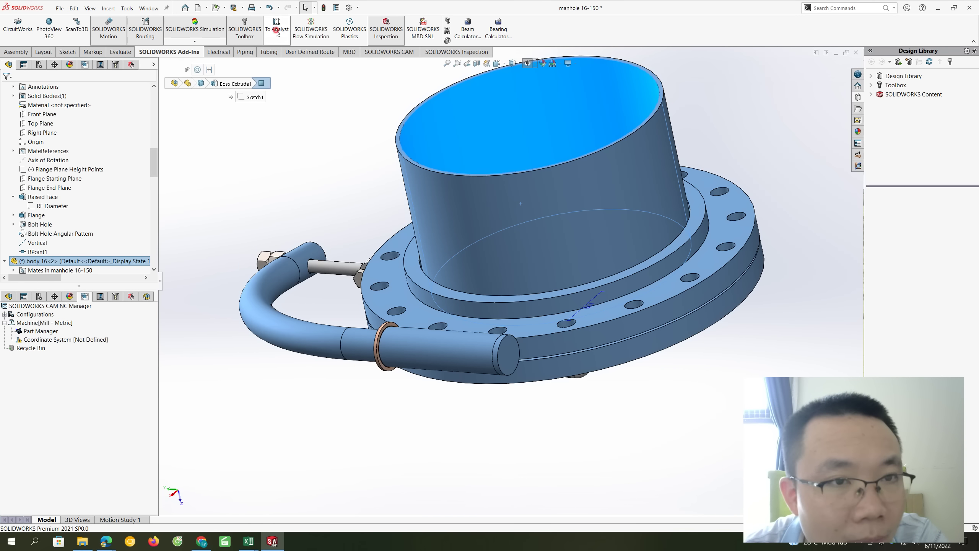
Load the TolAnalyst add-in and select the blind flange's Raised Face.
{"action": "left_click", "coordinate": [276, 31]}
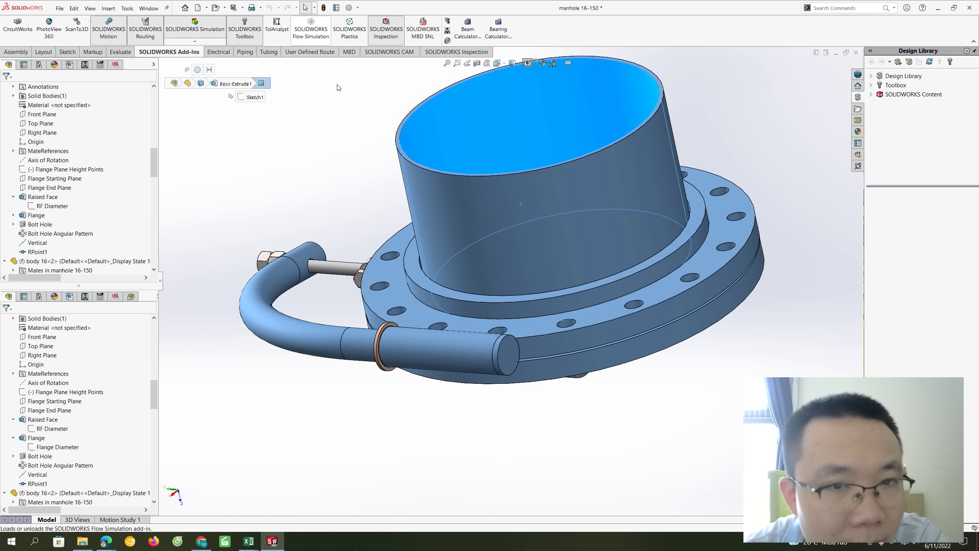
{"action": "key", "text": "Up"}
{"action": "key", "text": "Up"}
{"action": "key", "text": "Up"}
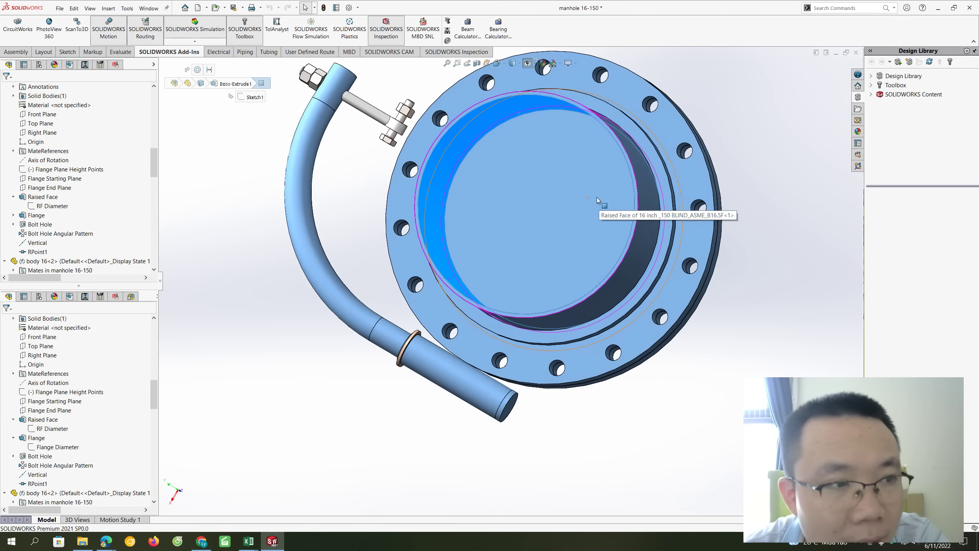
{"action": "left_click", "coordinate": [574, 198]}
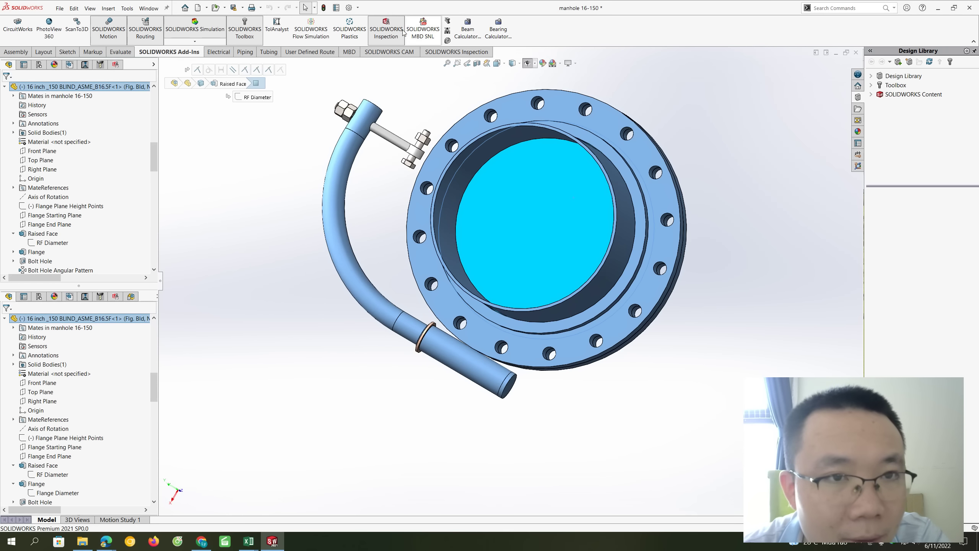
Open the Grooves tool on retaining ring groove 2A02-0.469; creation is limited to part documents.
{"action": "left_click", "coordinate": [447, 31]}
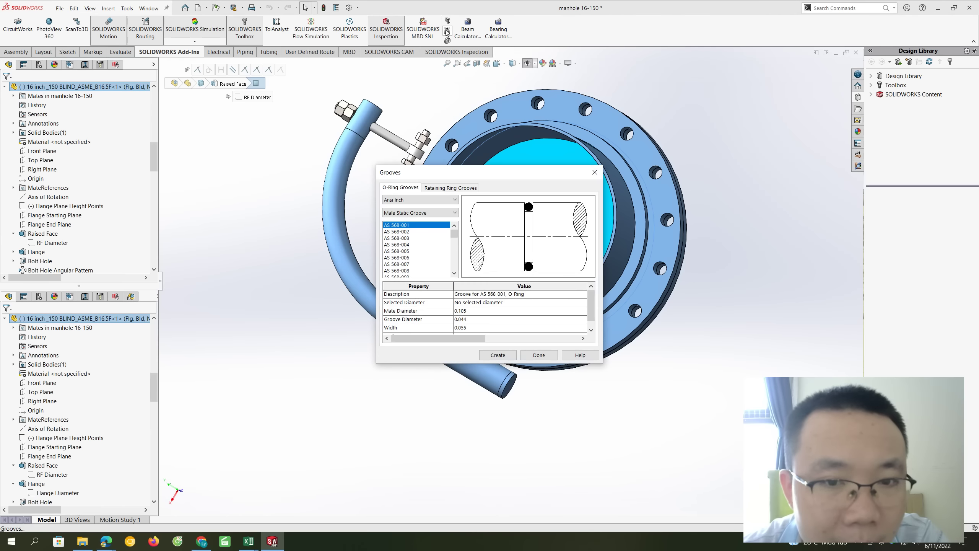
{"action": "left_click", "coordinate": [426, 205]}
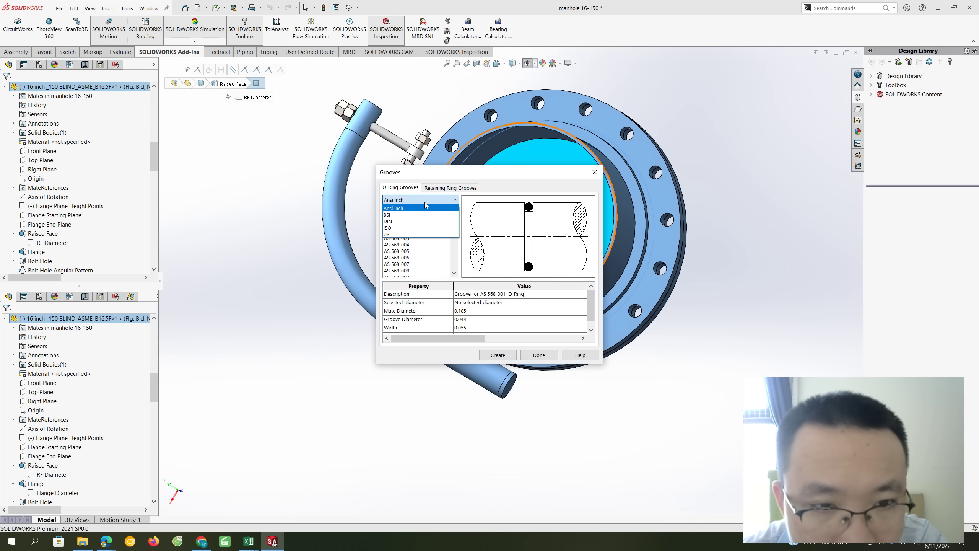
{"action": "left_click", "coordinate": [432, 194]}
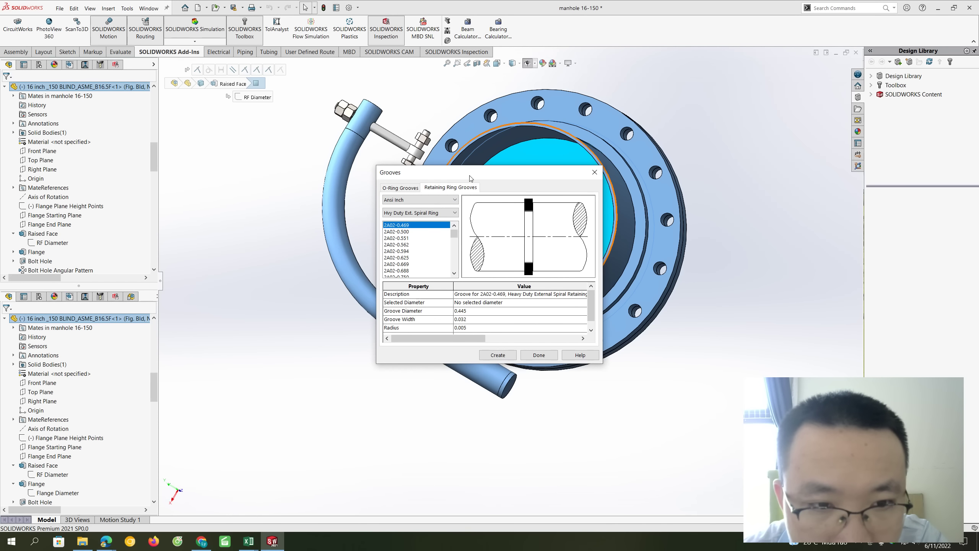
{"action": "left_click_drag", "start_coordinate": [470, 178], "coordinate": [663, 175]}
{"action": "left_click", "coordinate": [693, 353]}
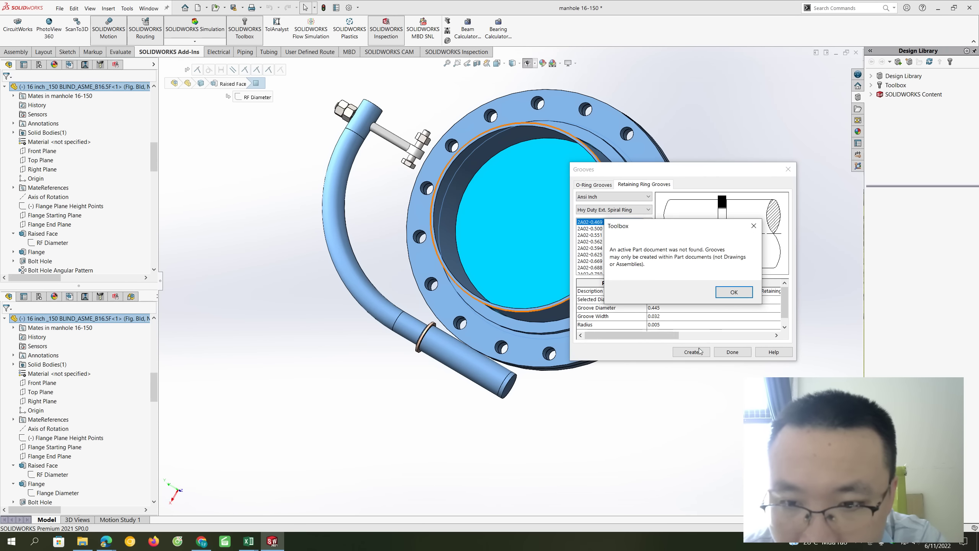
{"action": "left_click", "coordinate": [732, 292]}
{"action": "mouse_move", "coordinate": [674, 166]}
{"action": "left_mouse_down"}
{"action": "mouse_move", "coordinate": [774, 104]}
{"action": "mouse_move", "coordinate": [789, 18]}
{"action": "left_mouse_up"}
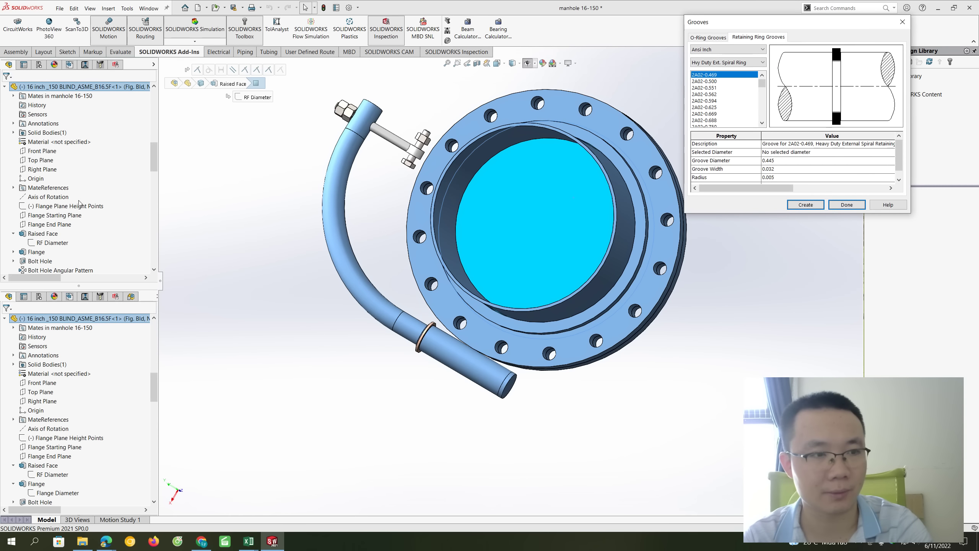
Show the flange's Hub, Raised Face, bolt hole pattern and Bore dimensions.
{"action": "double_click", "coordinate": [43, 234]}
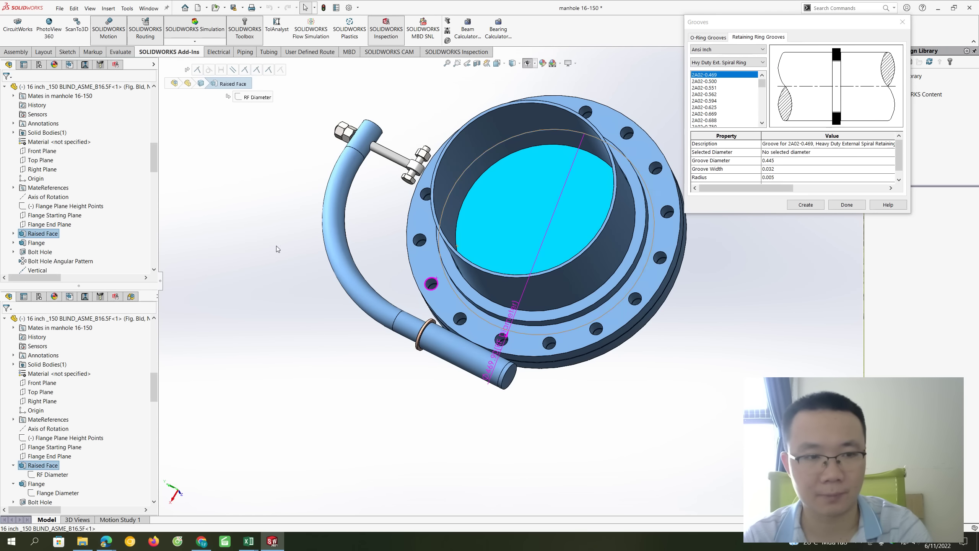
{"action": "scroll", "coordinate": [58, 242], "scroll_direction": "up", "scroll_amount": 3}
{"action": "scroll", "coordinate": [57, 231], "scroll_direction": "up", "scroll_amount": 3}
{"action": "scroll", "coordinate": [56, 216], "scroll_direction": "up", "scroll_amount": 3}
{"action": "scroll", "coordinate": [55, 199], "scroll_direction": "up", "scroll_amount": 2}
{"action": "scroll", "coordinate": [48, 245], "scroll_direction": "down", "scroll_amount": 2}
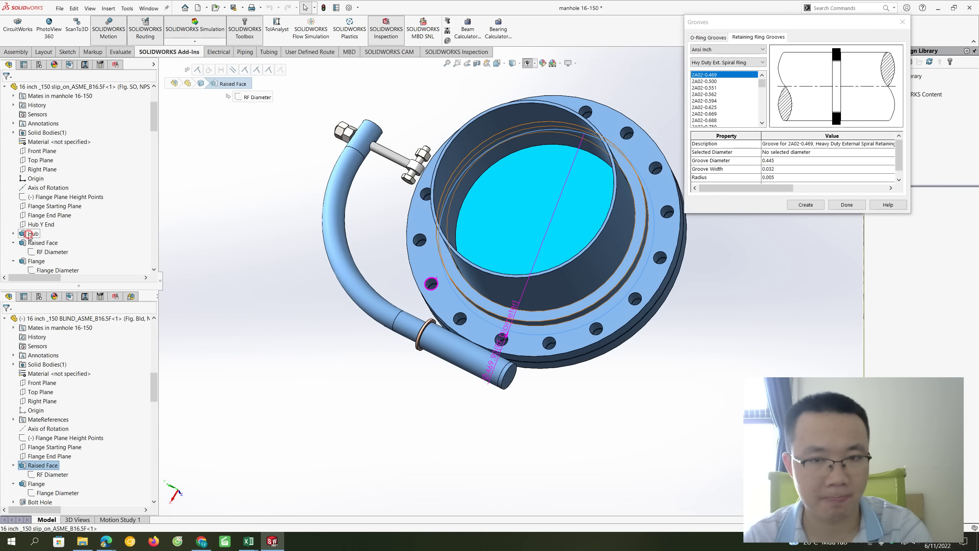
{"action": "double_click", "coordinate": [31, 234]}
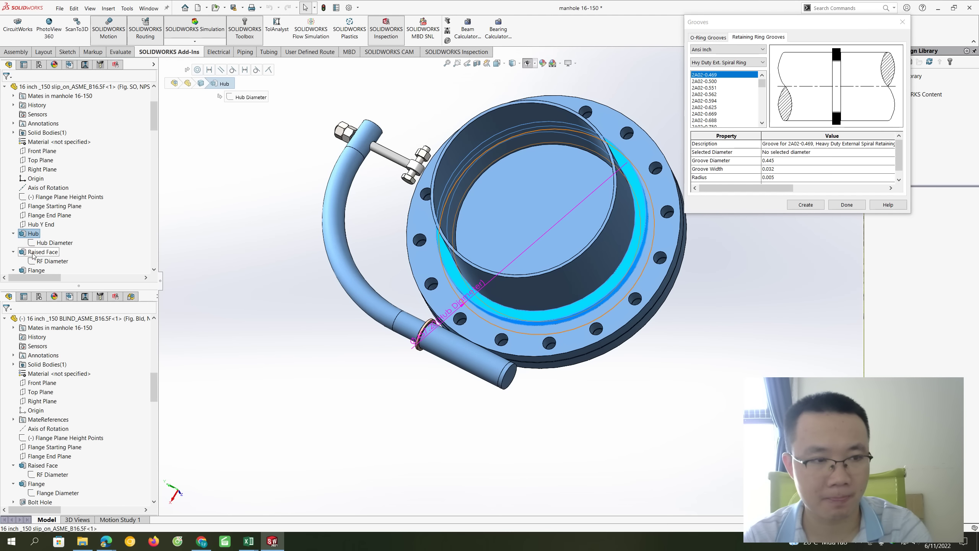
{"action": "double_click", "coordinate": [33, 252]}
{"action": "scroll", "coordinate": [37, 261], "scroll_direction": "down", "scroll_amount": 2}
{"action": "double_click", "coordinate": [36, 253]}
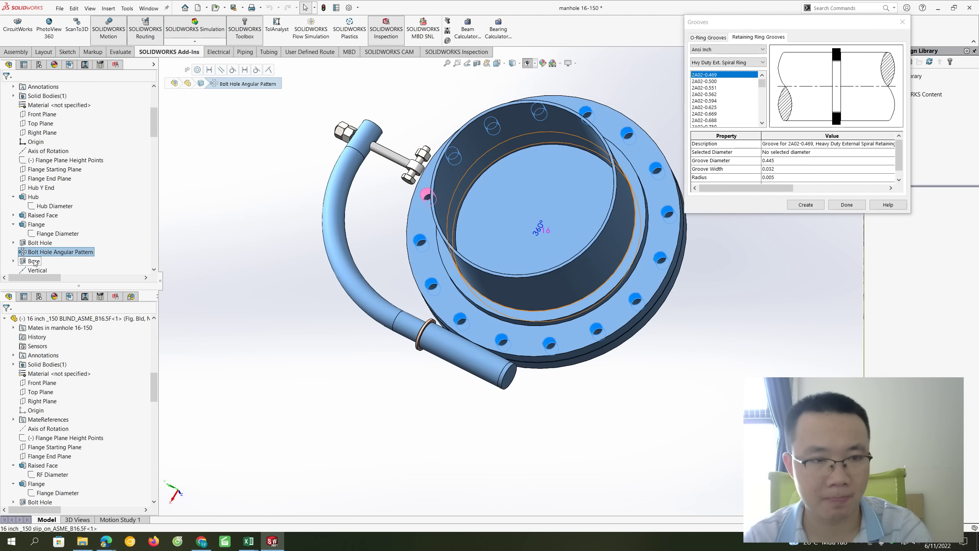
{"action": "double_click", "coordinate": [34, 261]}
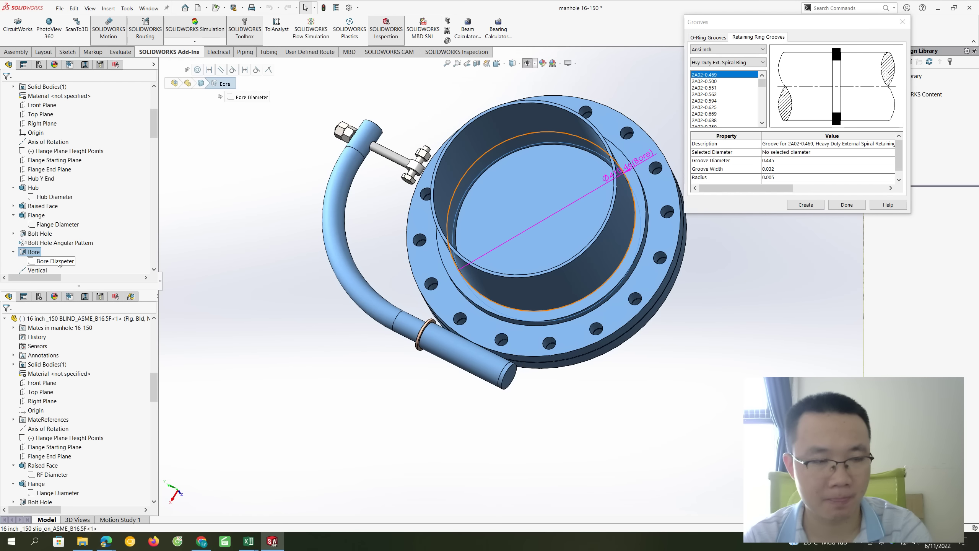
{"action": "scroll", "coordinate": [59, 262], "scroll_direction": "down", "scroll_amount": 5}
{"action": "scroll", "coordinate": [50, 264], "scroll_direction": "down", "scroll_amount": 3}
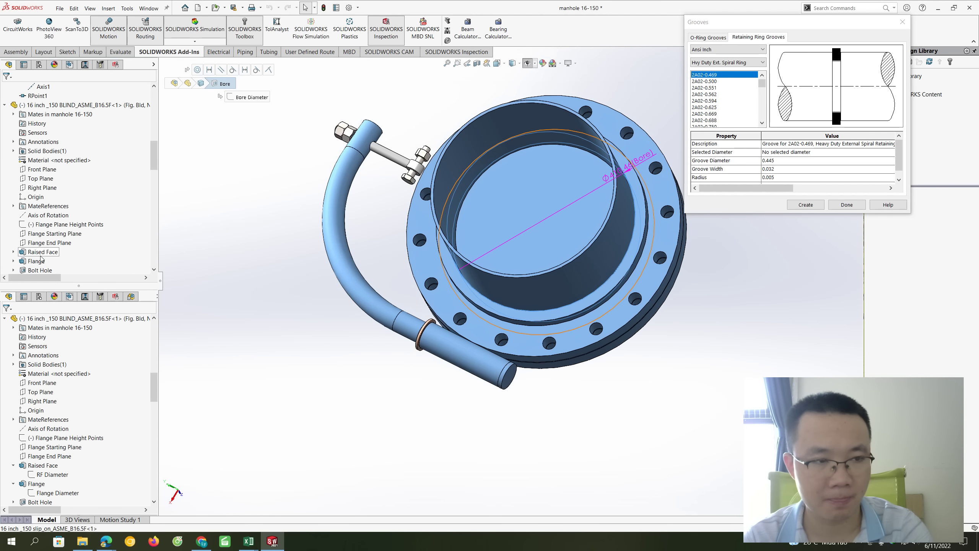
Show the blind flange's Raised Face and Ø539.75 bolt hole dimensions, then close the Grooves window.
{"action": "double_click", "coordinate": [40, 256]}
{"action": "scroll", "coordinate": [41, 258], "scroll_direction": "down", "scroll_amount": 2}
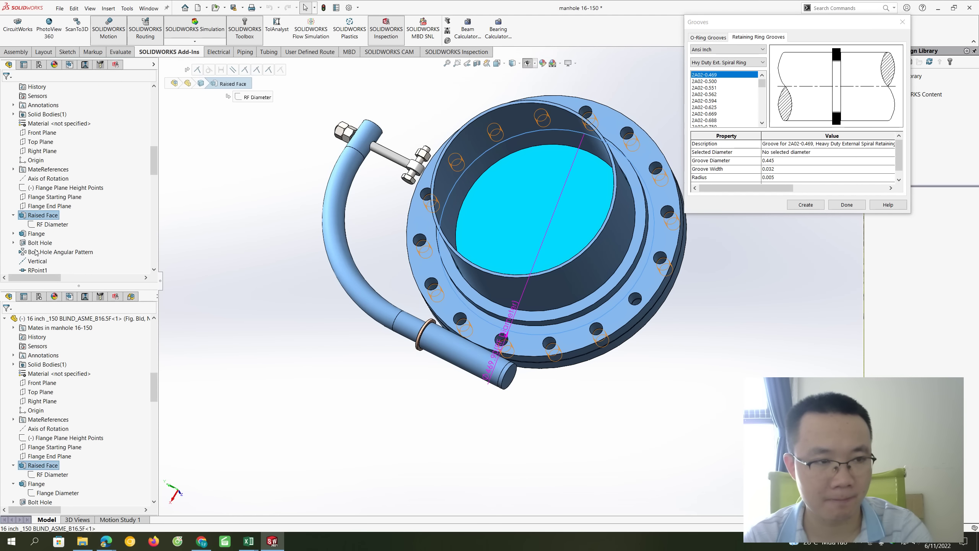
{"action": "left_click", "coordinate": [34, 243]}
{"action": "double_click", "coordinate": [34, 243]}
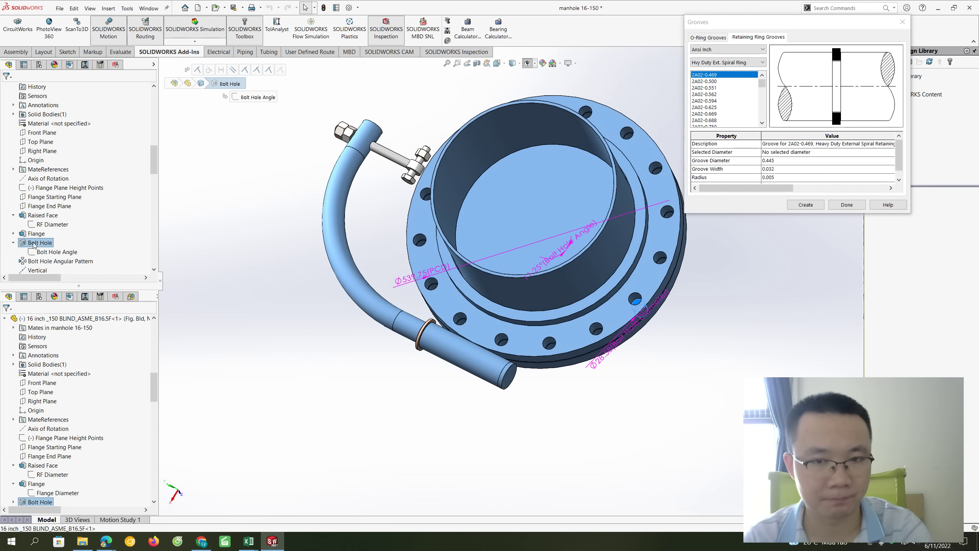
{"action": "middle_click_drag", "start_coordinate": [614, 168], "coordinate": [574, 210]}
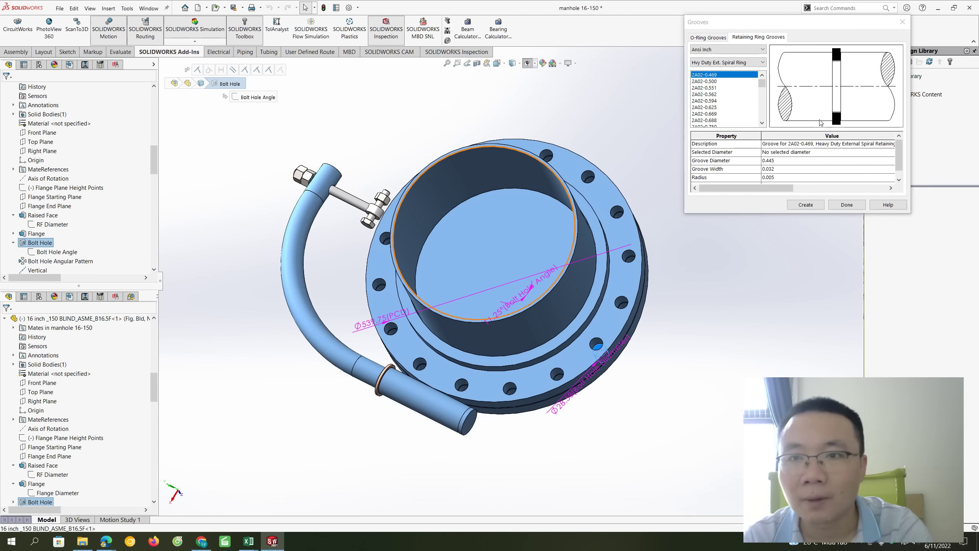
{"action": "mouse_move", "coordinate": [793, 23]}
{"action": "left_mouse_down"}
{"action": "mouse_move", "coordinate": [770, 78]}
{"action": "mouse_move", "coordinate": [770, 50]}
{"action": "left_mouse_up"}
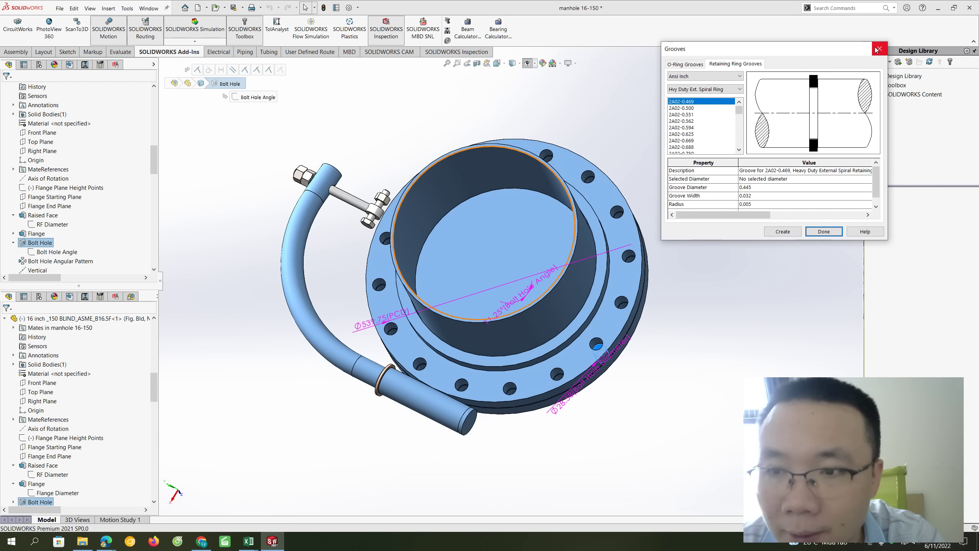
{"action": "left_click", "coordinate": [879, 49]}
{"action": "left_click", "coordinate": [450, 22]}
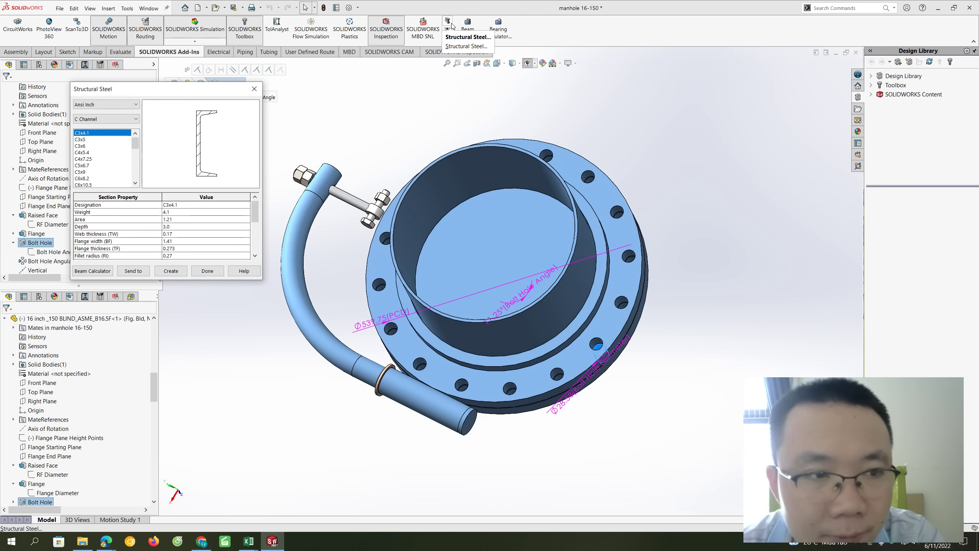
{"action": "left_click_drag", "start_coordinate": [157, 88], "coordinate": [788, 51]}
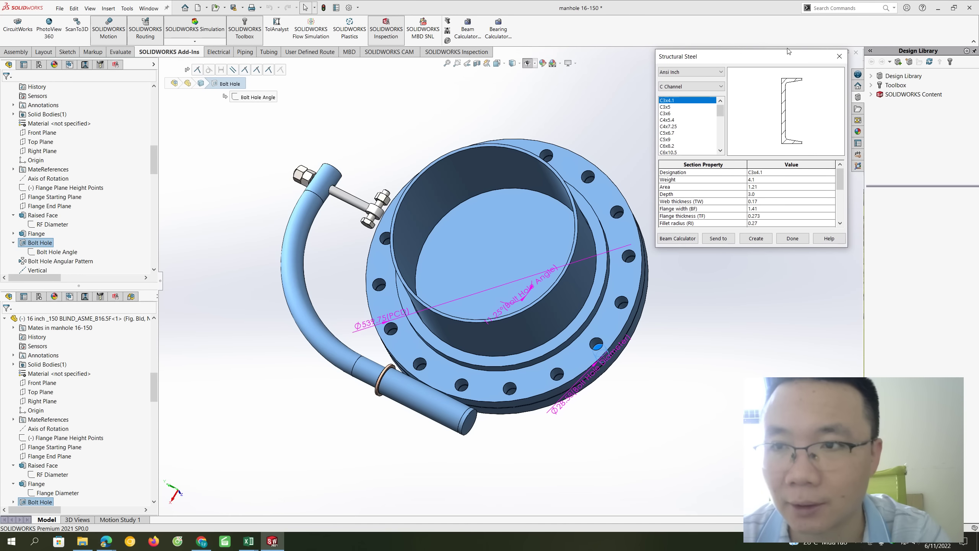
{"action": "left_click", "coordinate": [835, 57]}
{"action": "left_click", "coordinate": [447, 40]}
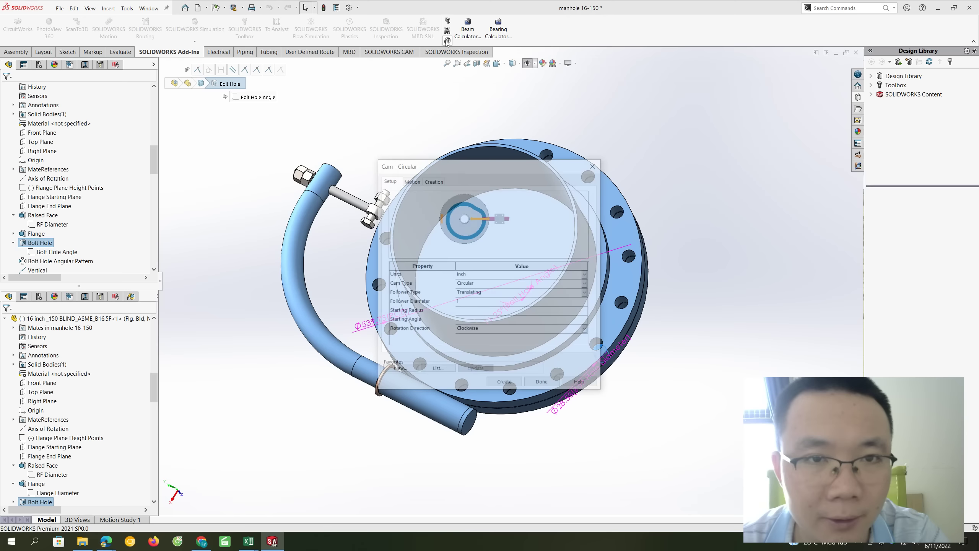
{"action": "left_click_drag", "start_coordinate": [406, 165], "coordinate": [725, 134]}
{"action": "left_click", "coordinate": [726, 150]}
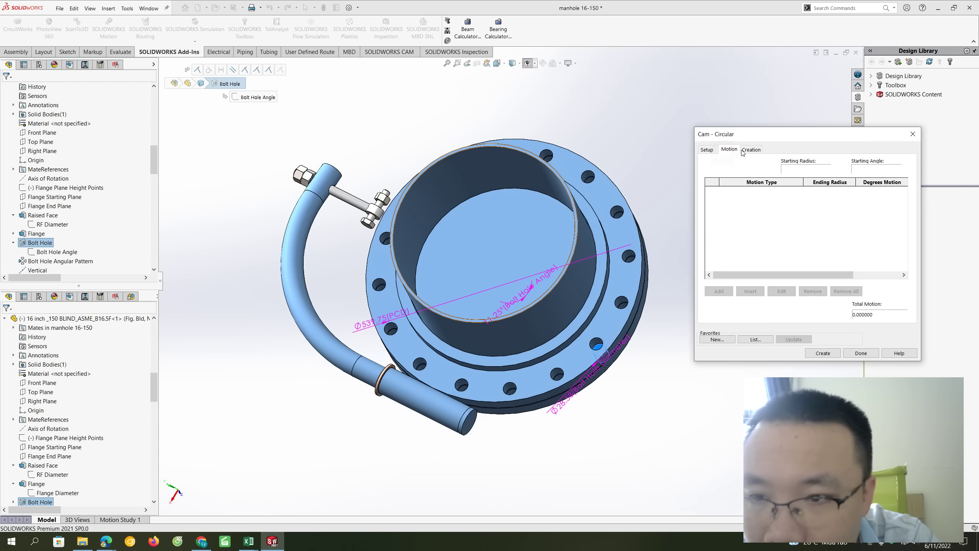
{"action": "left_click", "coordinate": [708, 154]}
{"action": "left_click", "coordinate": [859, 353]}
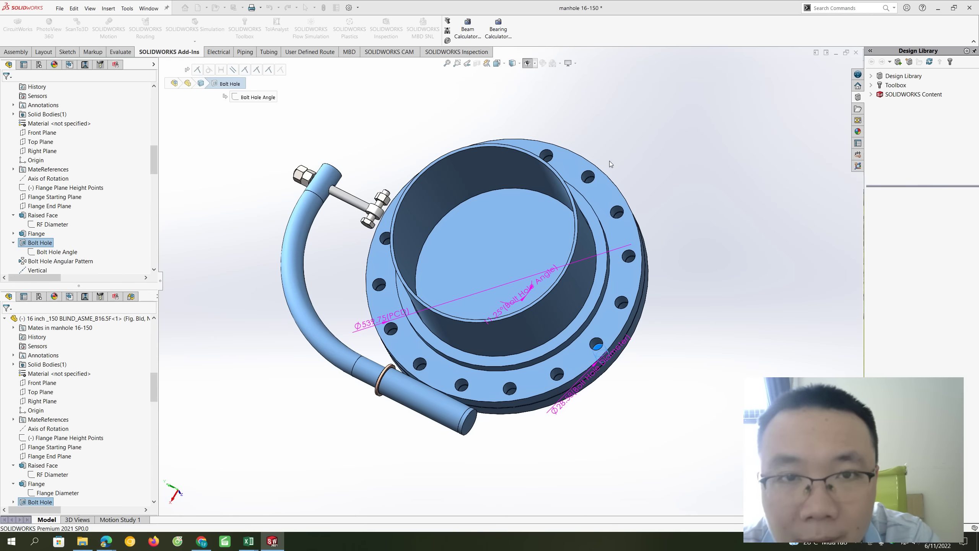
{"action": "left_click", "coordinate": [500, 38]}
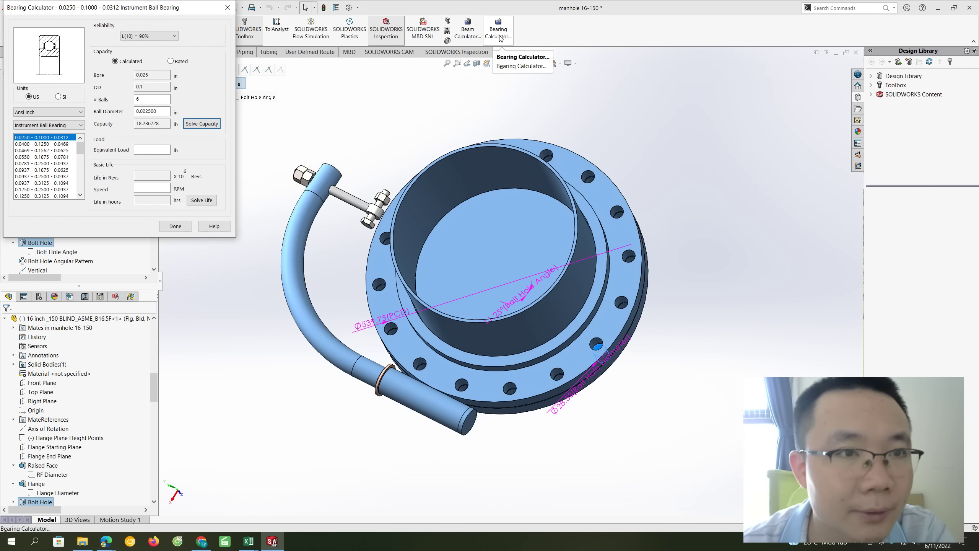
{"action": "left_click_drag", "start_coordinate": [194, 5], "coordinate": [195, 94]}
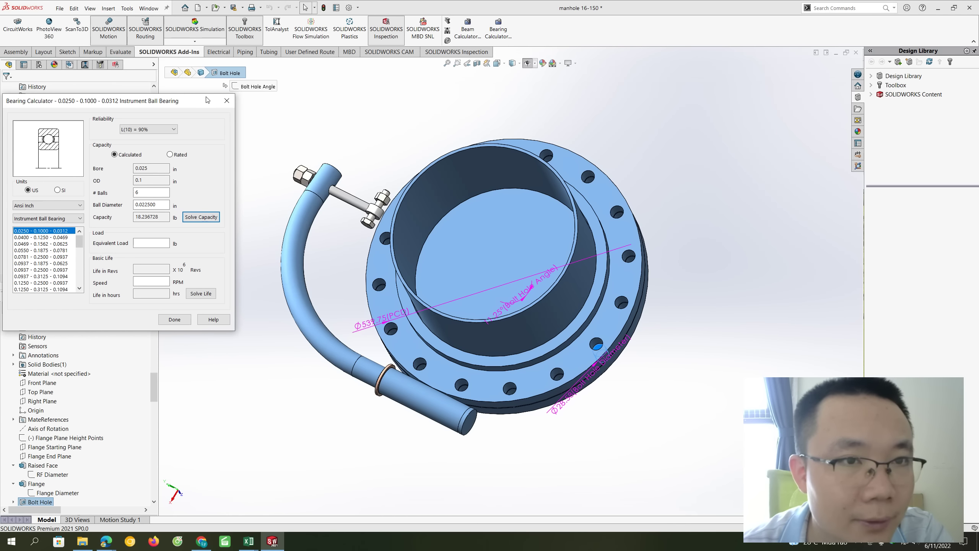
{"action": "left_click_drag", "start_coordinate": [127, 105], "coordinate": [797, 90]}
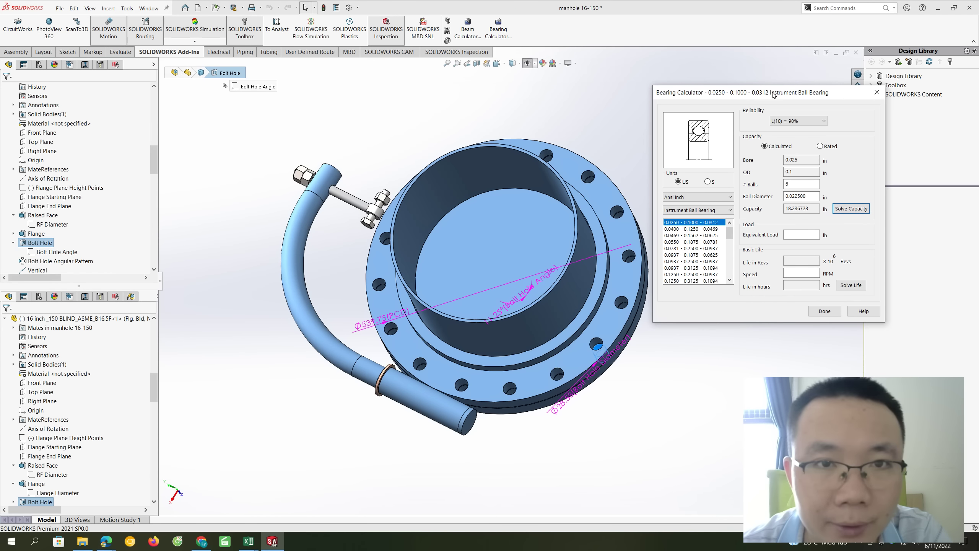
{"action": "left_click", "coordinate": [877, 92]}
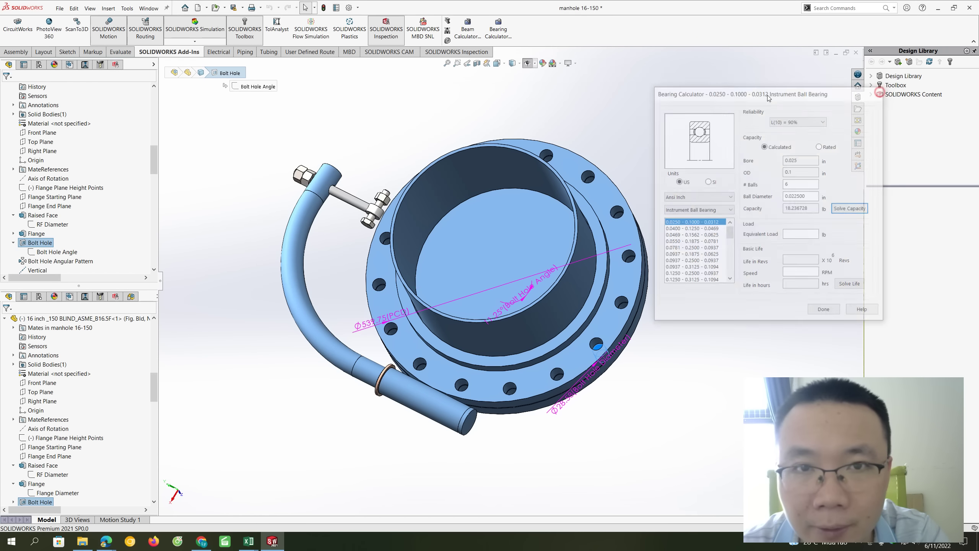
{"action": "left_click", "coordinate": [468, 28]}
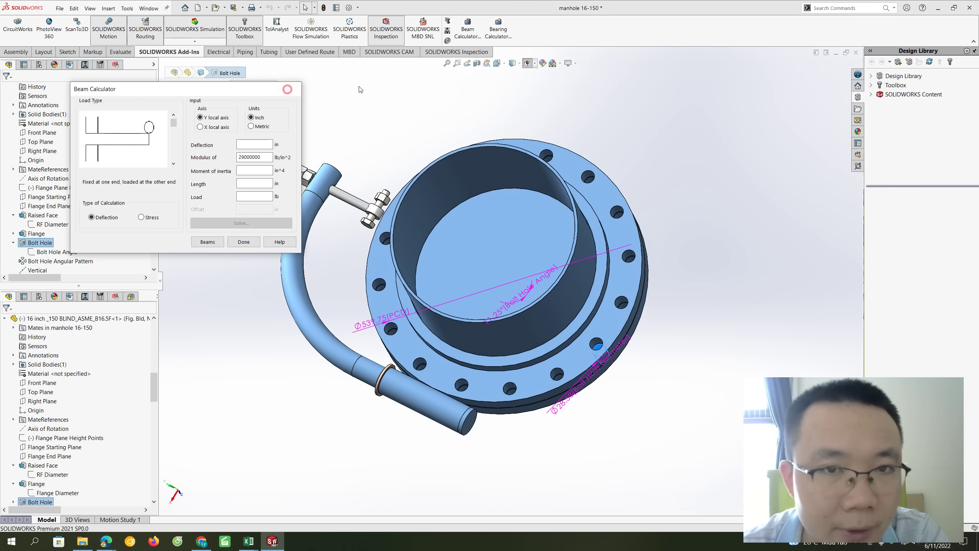
{"action": "left_click", "coordinate": [290, 89]}
{"action": "left_click", "coordinate": [493, 31]}
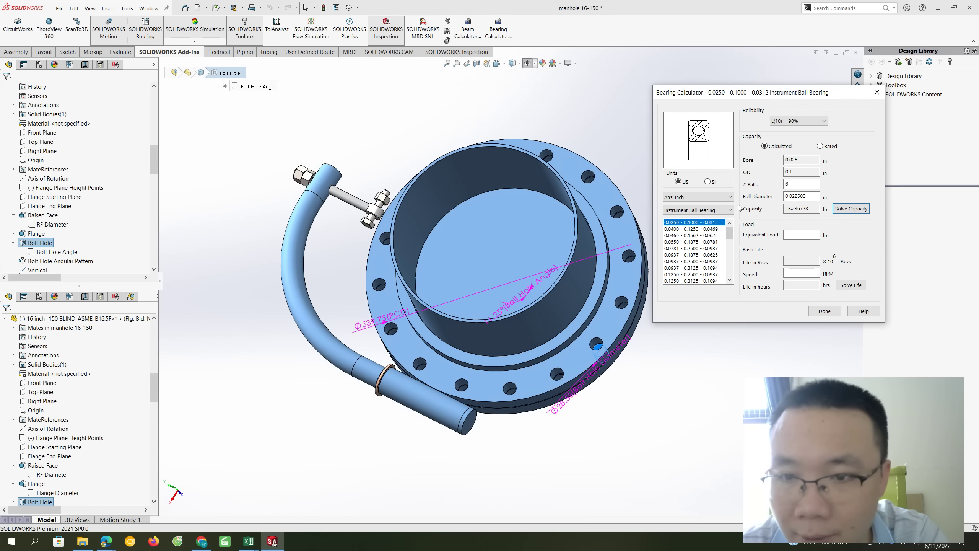
{"action": "left_click", "coordinate": [785, 121]}
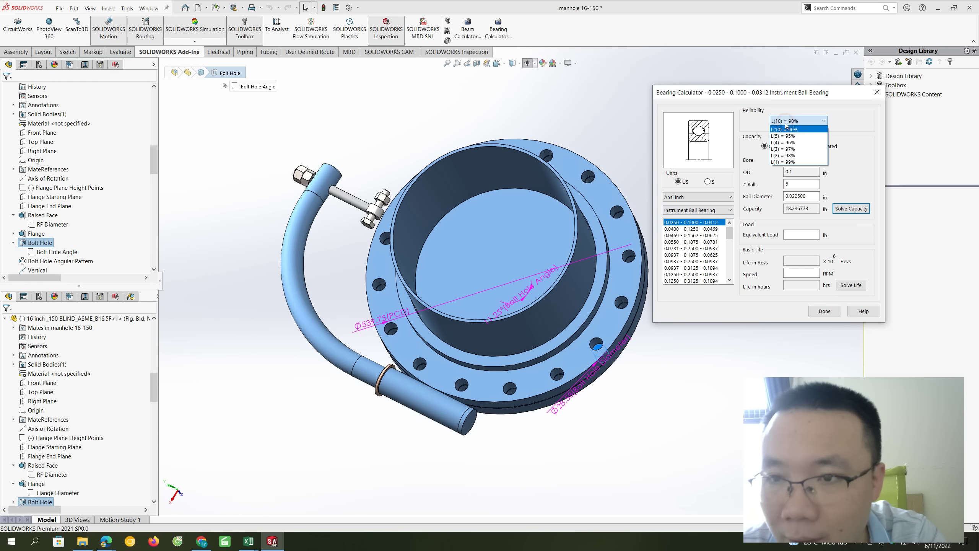
{"action": "left_click", "coordinate": [810, 121]}
{"action": "left_click", "coordinate": [801, 137]}
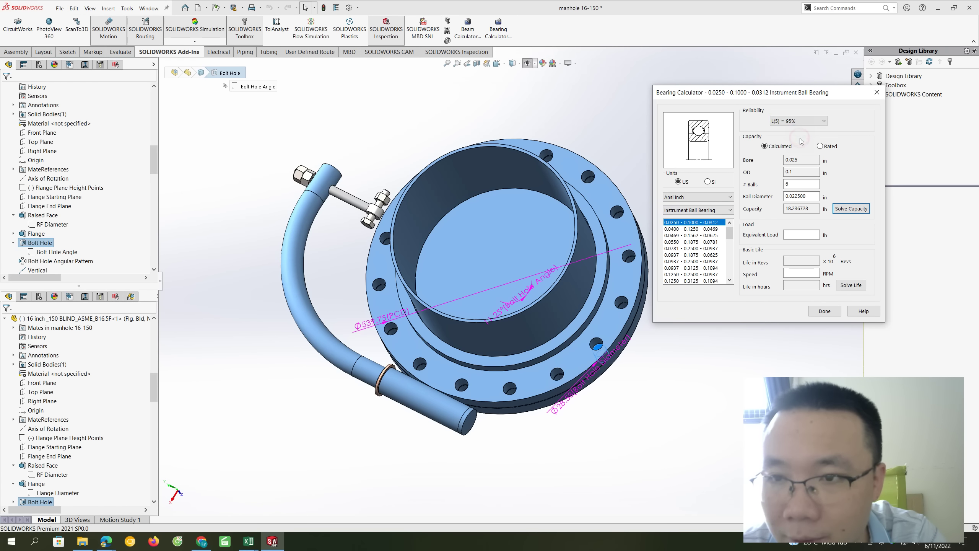
{"action": "left_click", "coordinate": [796, 122]}
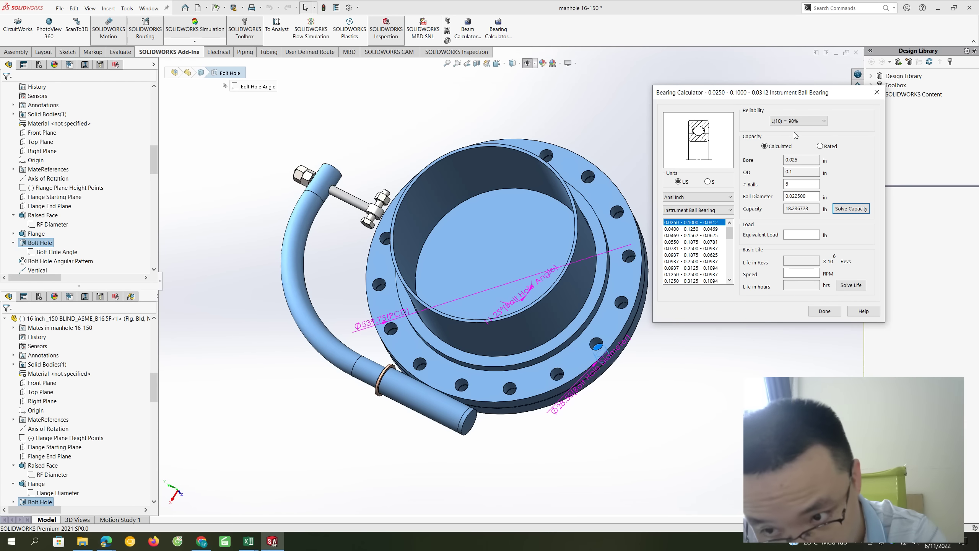
{"action": "left_click", "coordinate": [825, 312]}
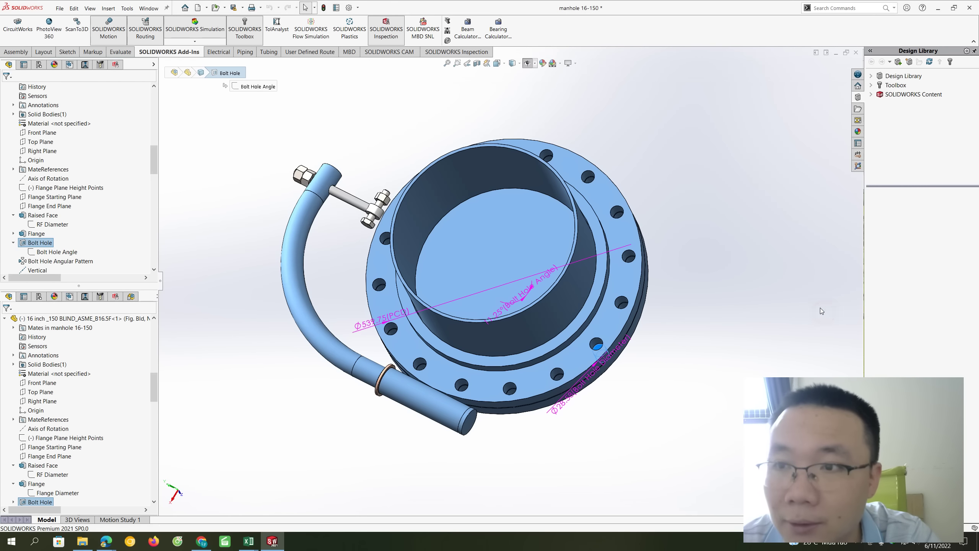
Open the motion folder in the Design Library.
{"action": "left_click", "coordinate": [886, 77]}
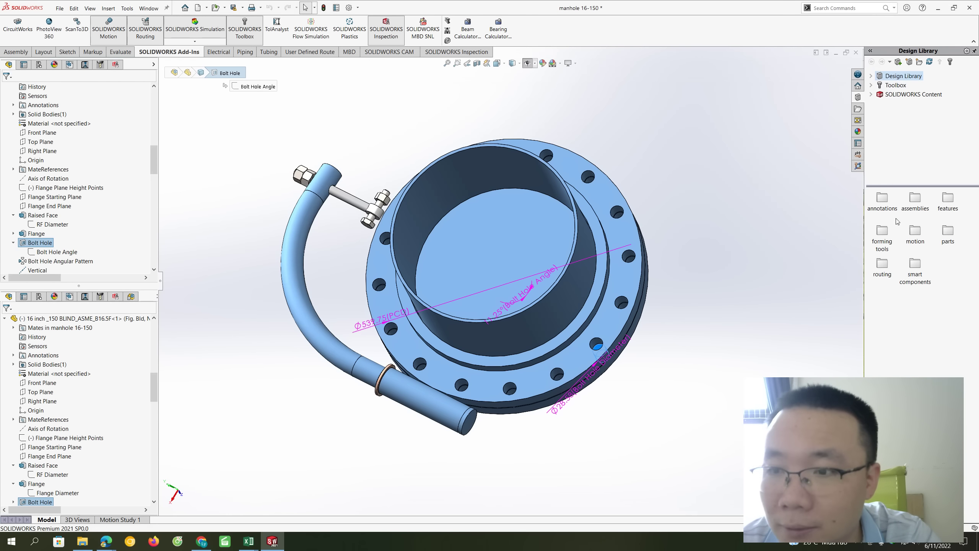
{"action": "double_click", "coordinate": [915, 231]}
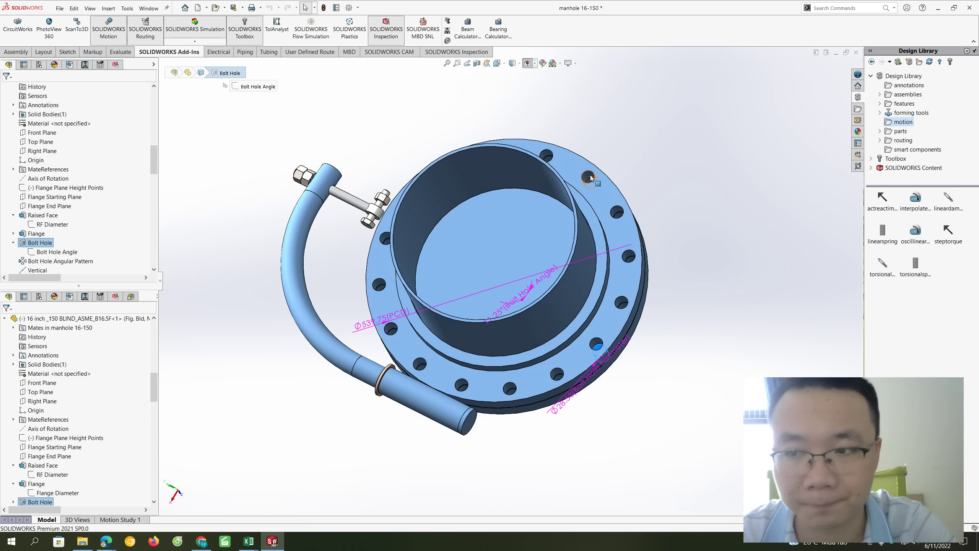
{"action": "scroll", "coordinate": [41, 237], "scroll_direction": "down", "scroll_amount": 2}
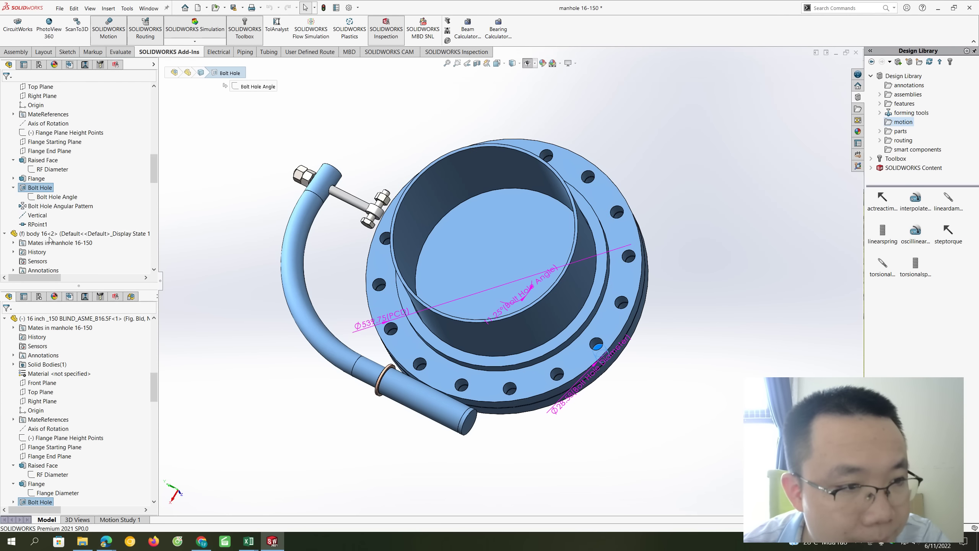
Select the 11.25° Bolt Hole Angle dimension and view the blind flange face straight on.
{"action": "left_click", "coordinate": [52, 197]}
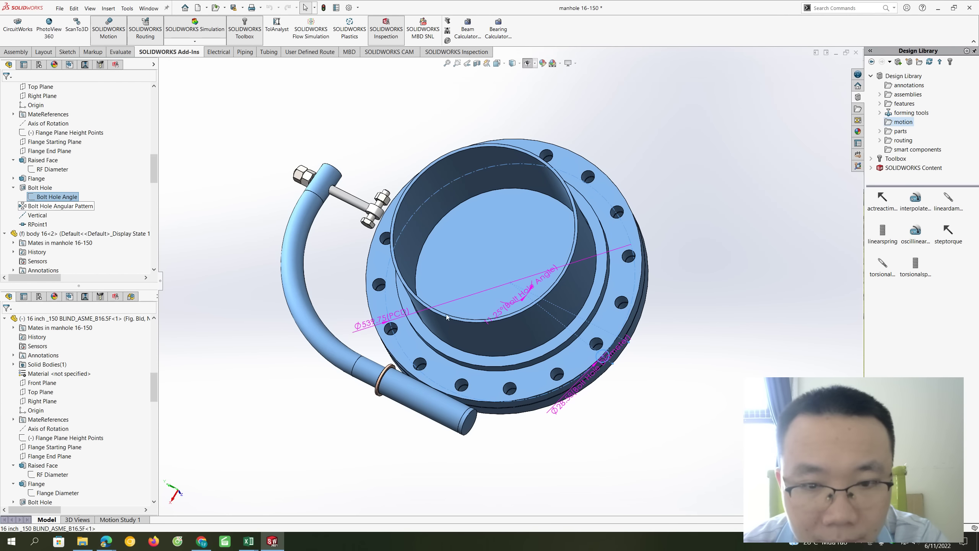
{"action": "mouse_move", "coordinate": [512, 223]}
{"action": "middle_mouse_down"}
{"action": "mouse_move", "coordinate": [535, 233]}
{"action": "mouse_move", "coordinate": [536, 301]}
{"action": "mouse_move", "coordinate": [473, 240]}
{"action": "mouse_move", "coordinate": [506, 269]}
{"action": "middle_mouse_up"}
{"action": "key", "text": "ctrl+8"}
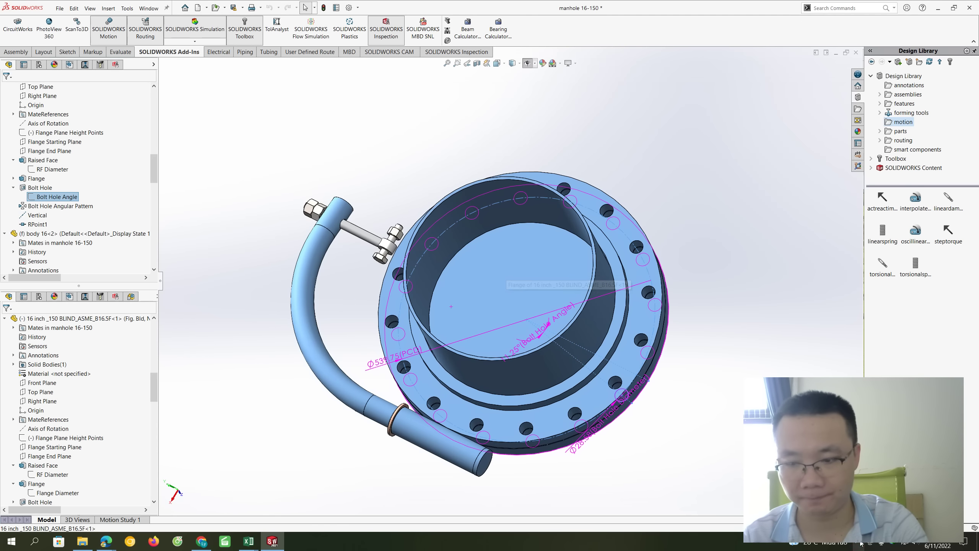